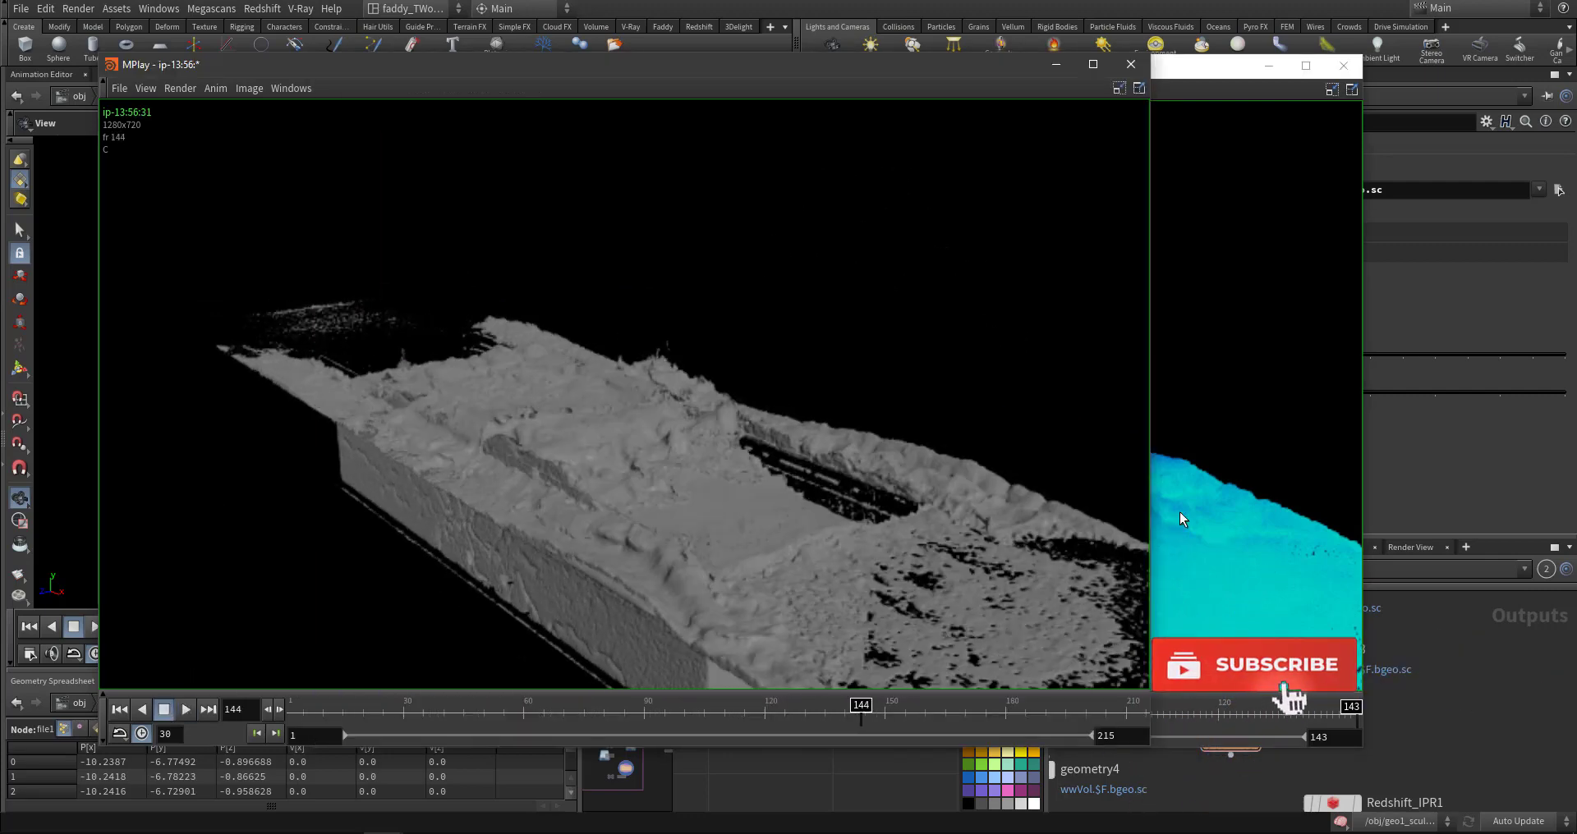
Step: Check the second flipbook preview and go into the network of the geo1_sculpted_setup object
{"action": "left_click", "coordinate": [1180, 519]}
{"action": "left_click", "coordinate": [396, 713]}
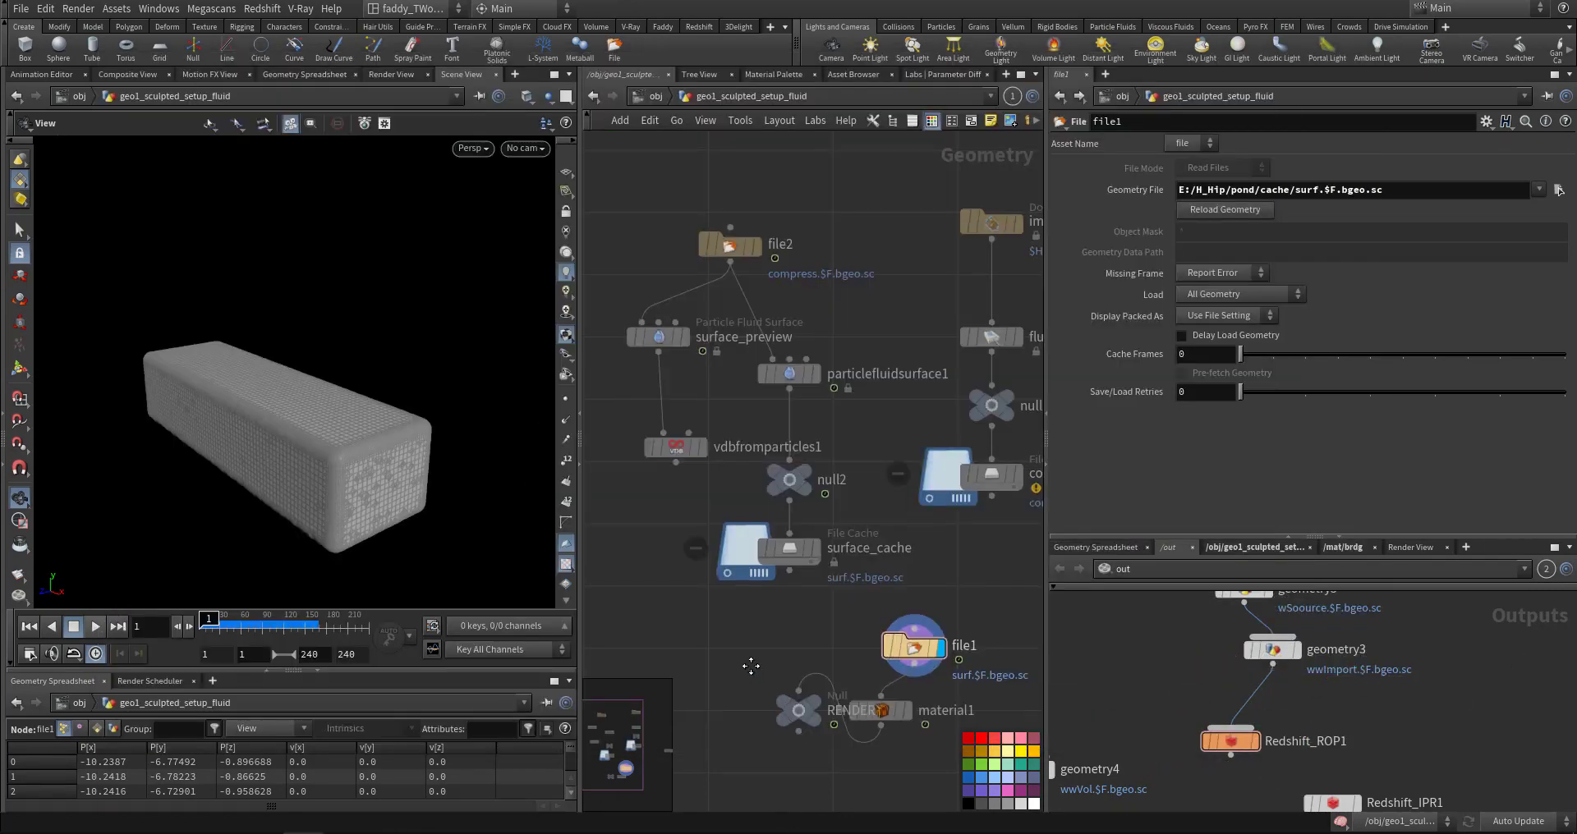
{"action": "middle_click_drag", "start_coordinate": [739, 654], "coordinate": [715, 611]}
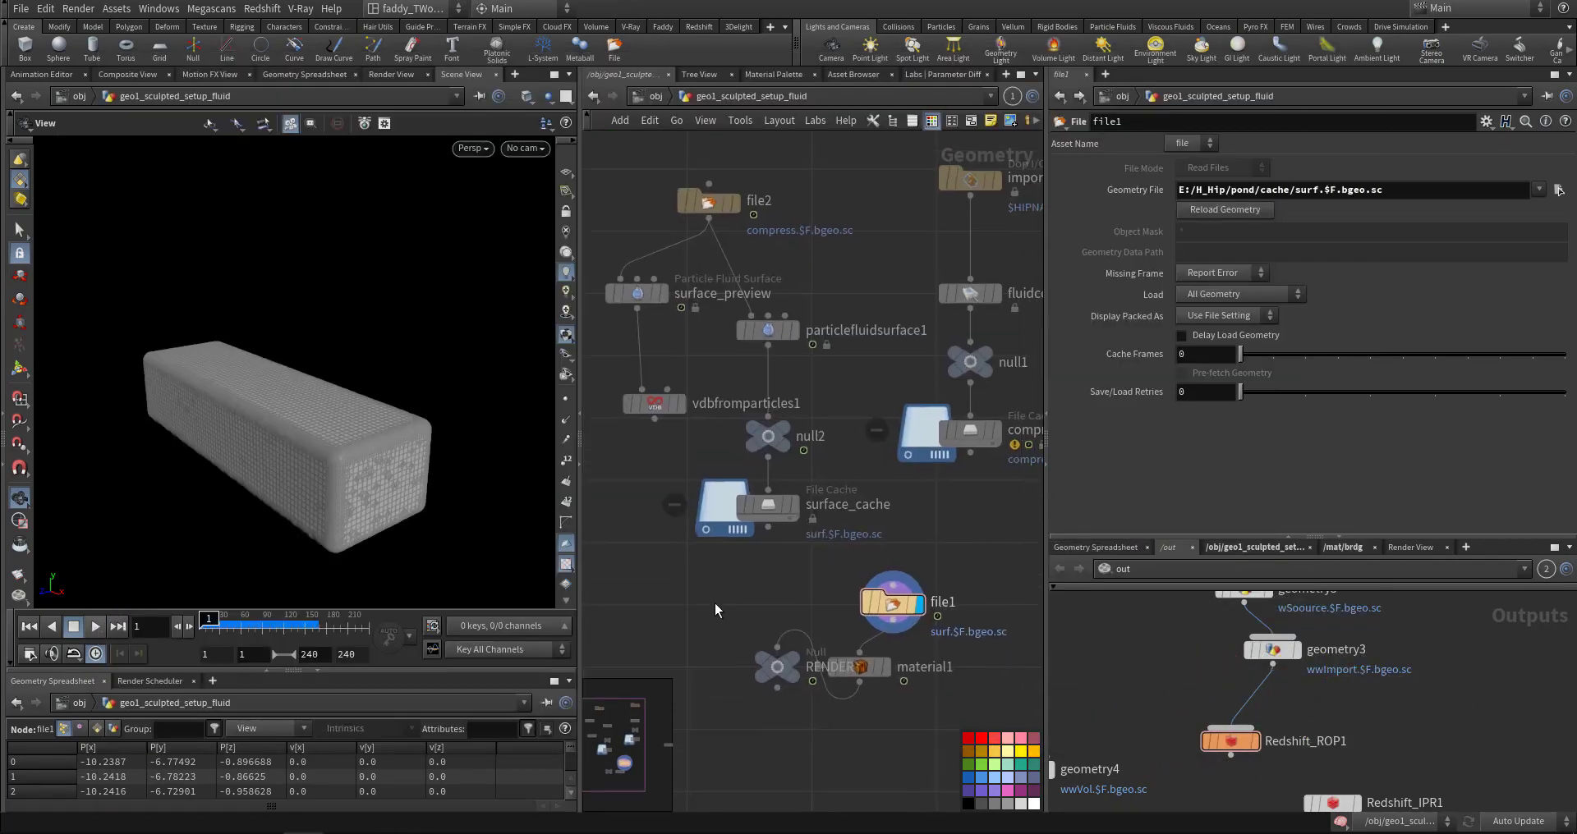
{"action": "left_click", "coordinate": [653, 97]}
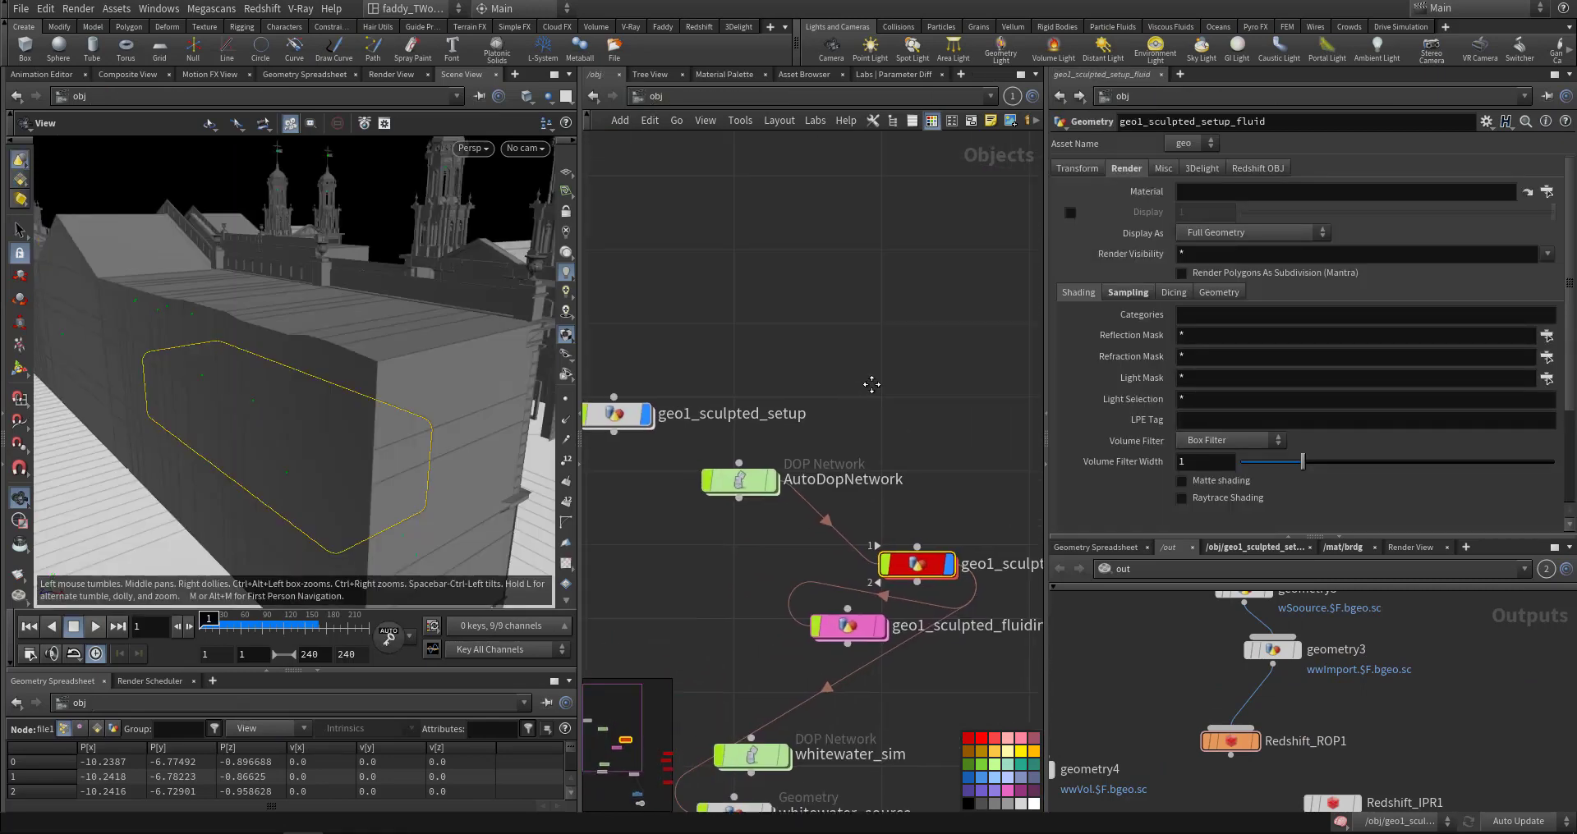
{"action": "double_click", "coordinate": [626, 415]}
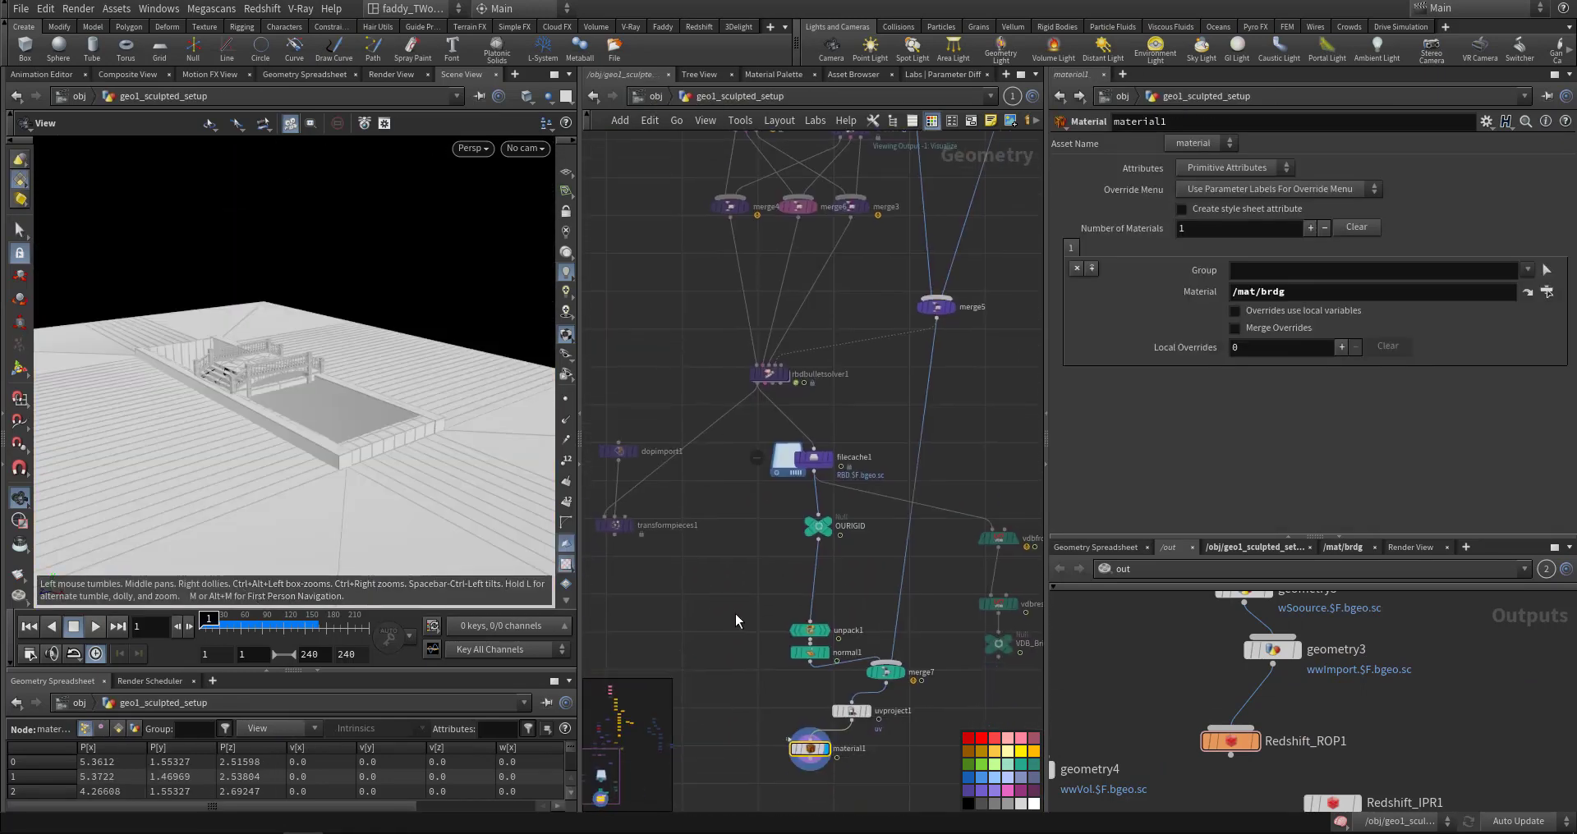
Step: Scrub through the rigid-body simulation to examine the bridge's collapse up close, and return to frame 1
{"action": "left_click", "coordinate": [225, 626]}
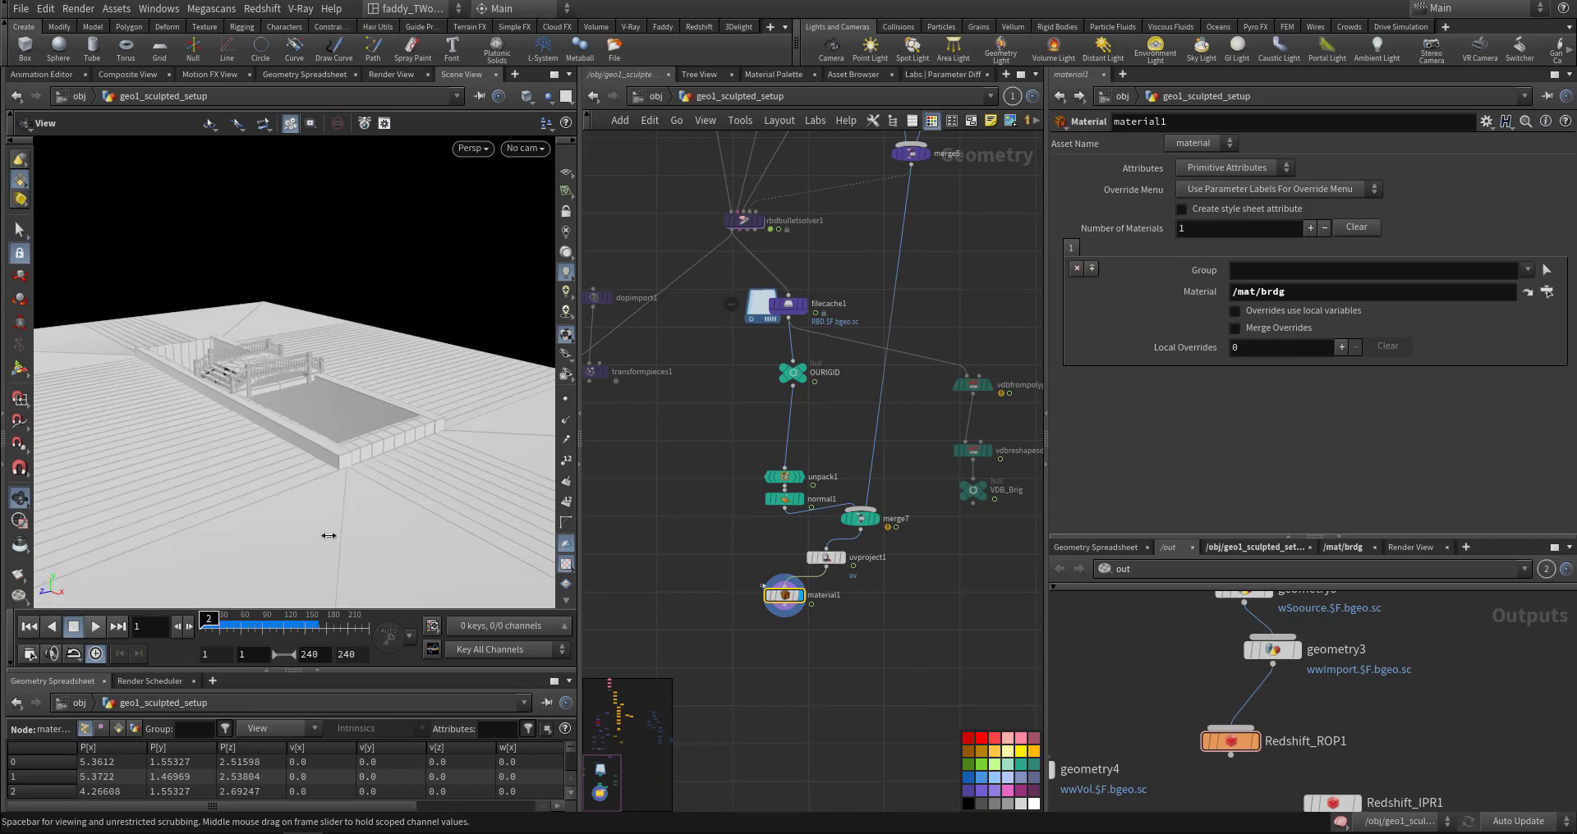
{"action": "right_click_drag", "start_coordinate": [262, 349], "coordinate": [454, 353]}
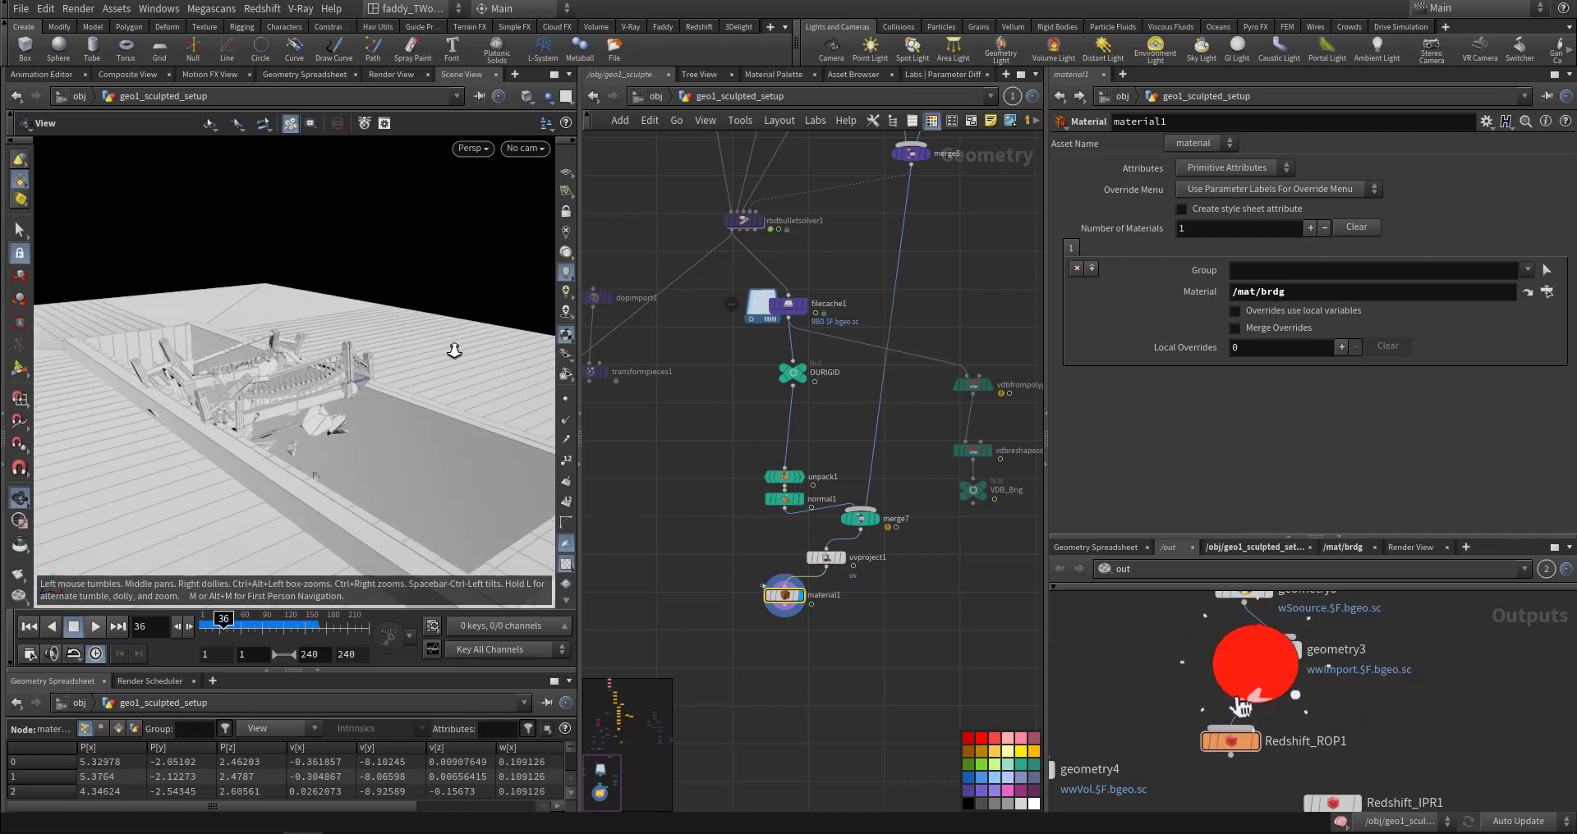
{"action": "left_click_drag", "start_coordinate": [454, 352], "coordinate": [386, 414]}
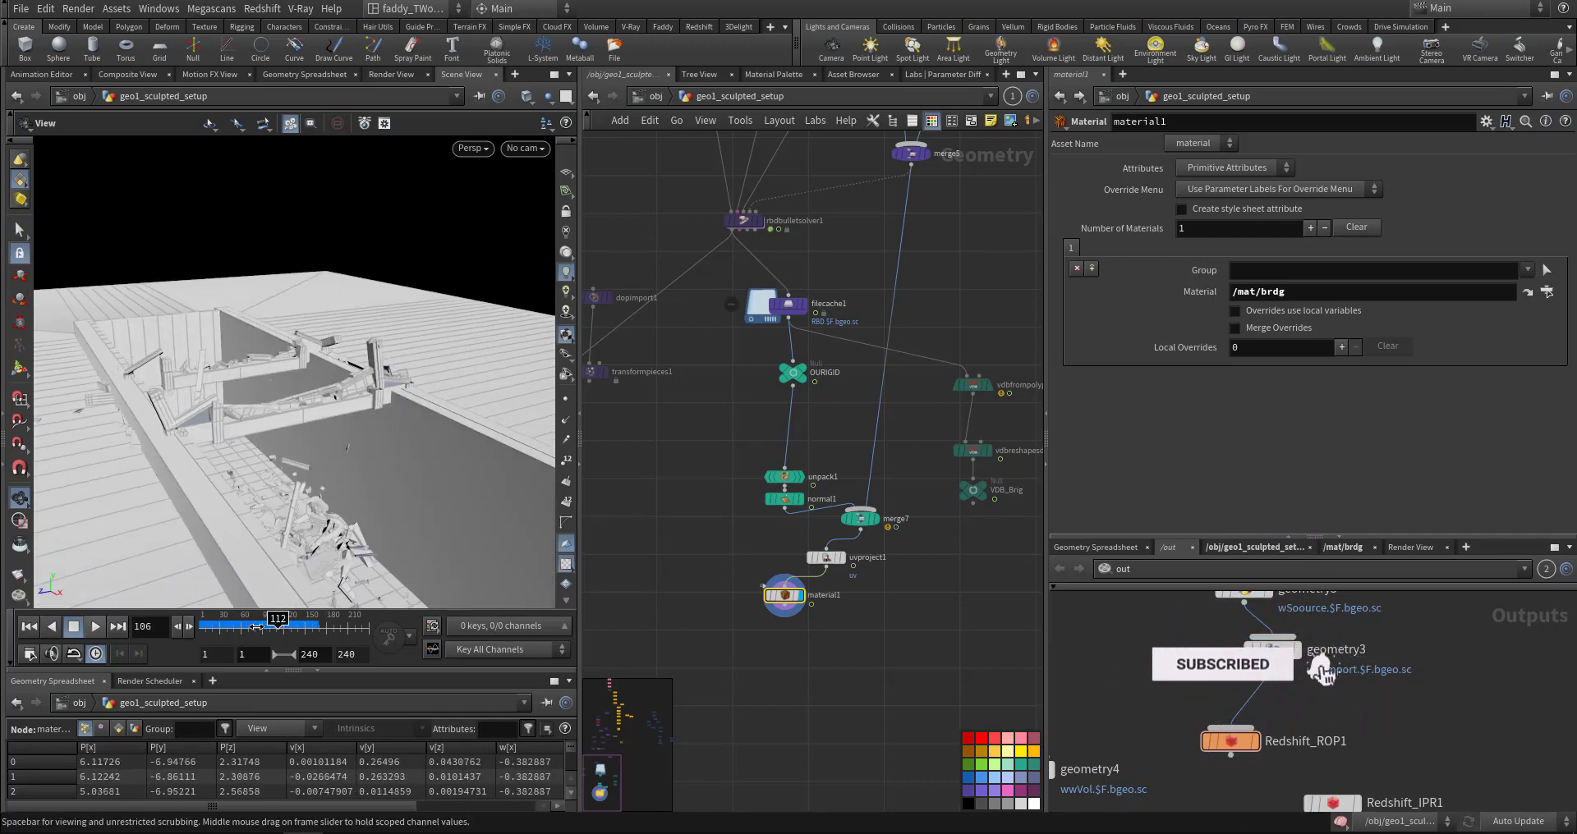
{"action": "left_click_drag", "start_coordinate": [195, 624], "coordinate": [214, 621]}
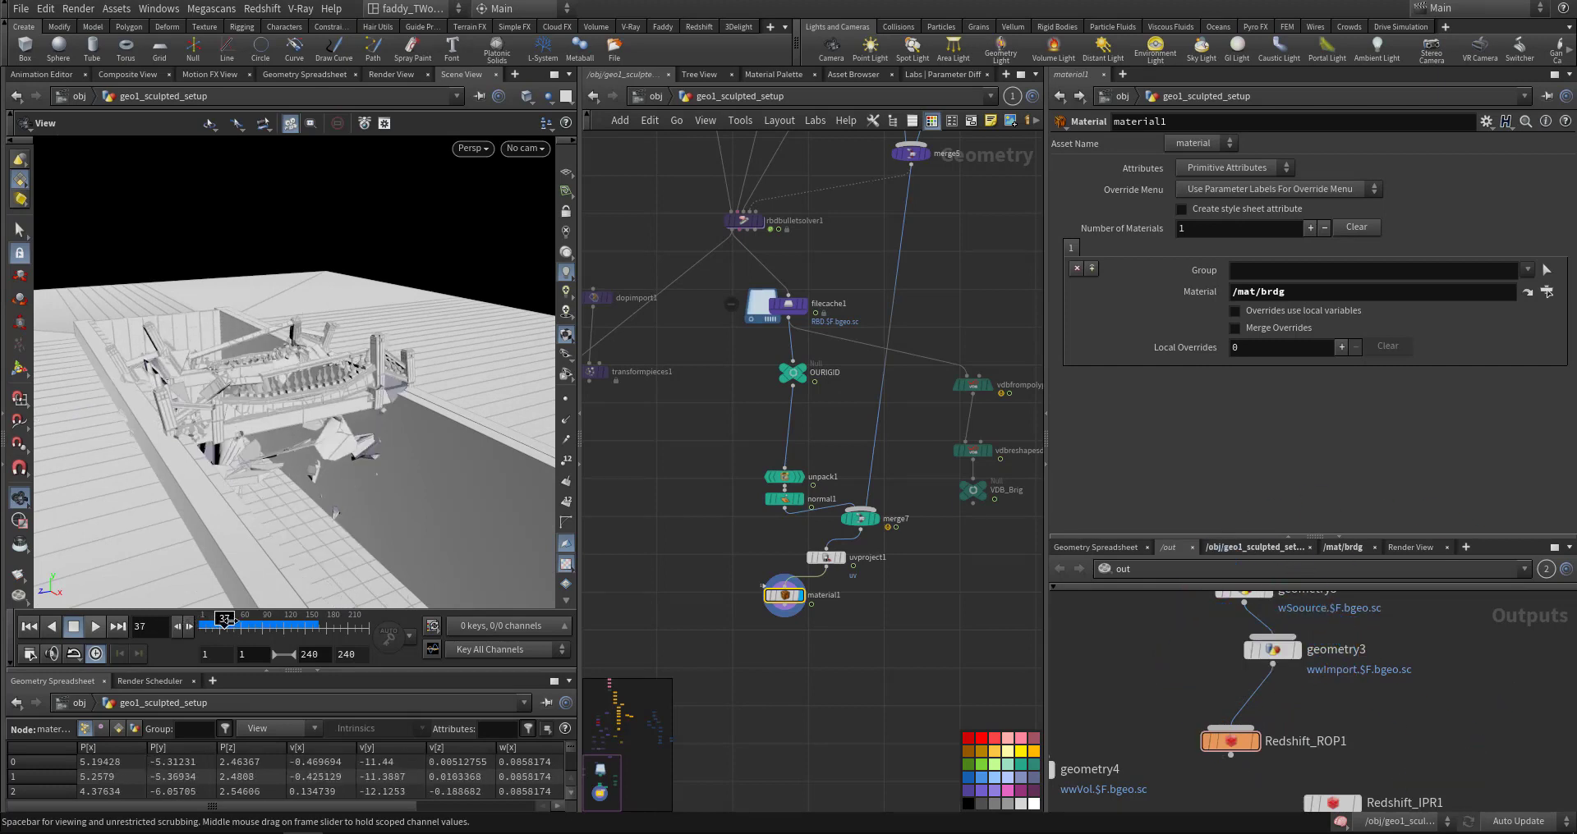
{"action": "left_click", "coordinate": [198, 623]}
Step: Look over the empty pool and the complete node network, and show the Particle Fluids tools
{"action": "scroll", "coordinate": [707, 407], "scroll_direction": "down", "scroll_amount": 6}
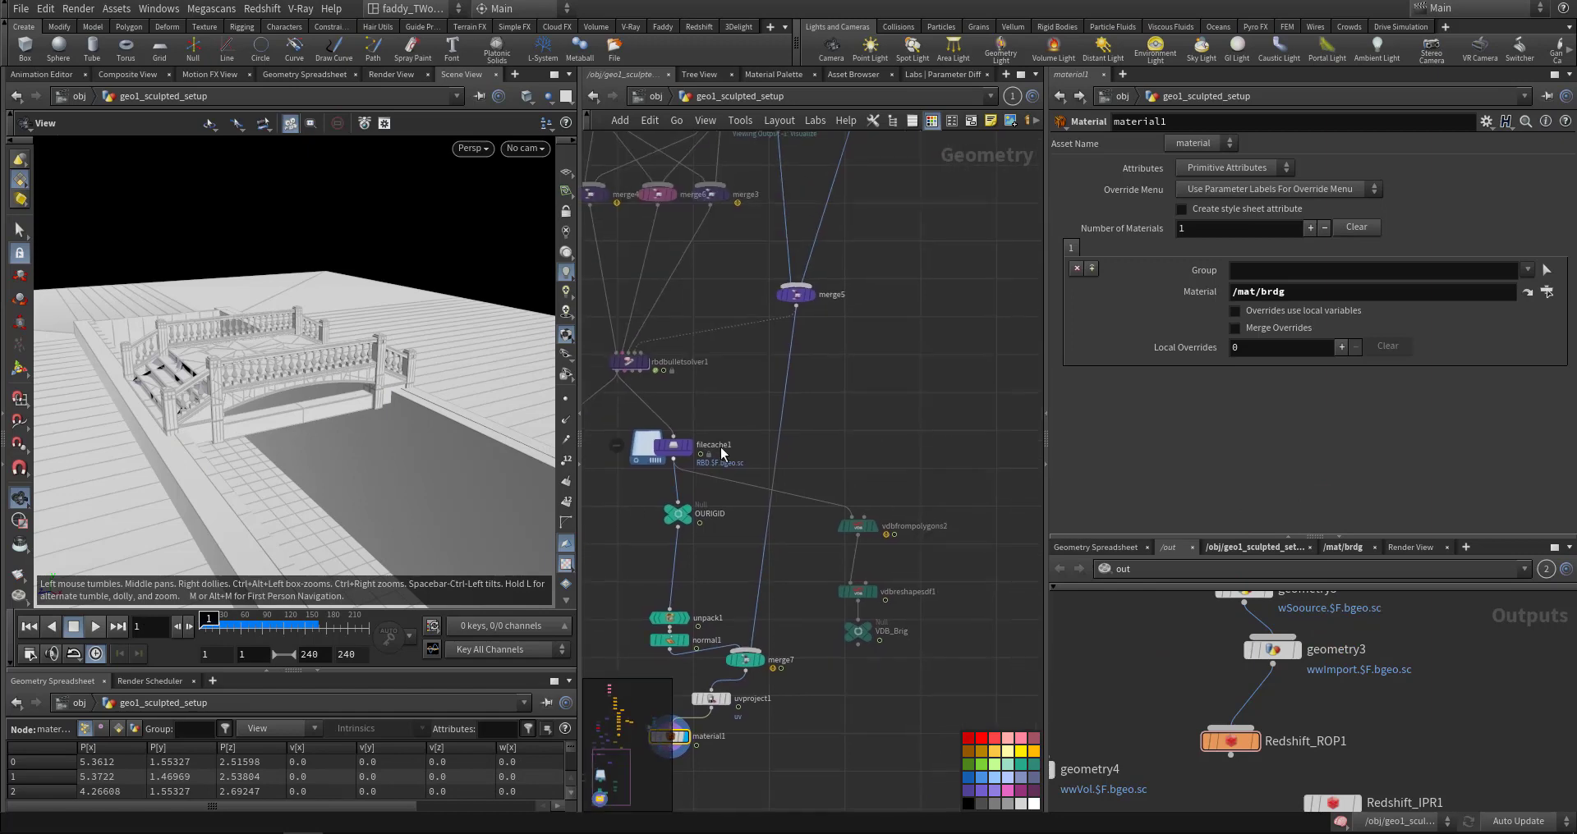
{"action": "scroll", "coordinate": [711, 455], "scroll_direction": "up", "scroll_amount": 1}
{"action": "left_click_drag", "start_coordinate": [349, 423], "coordinate": [300, 415]}
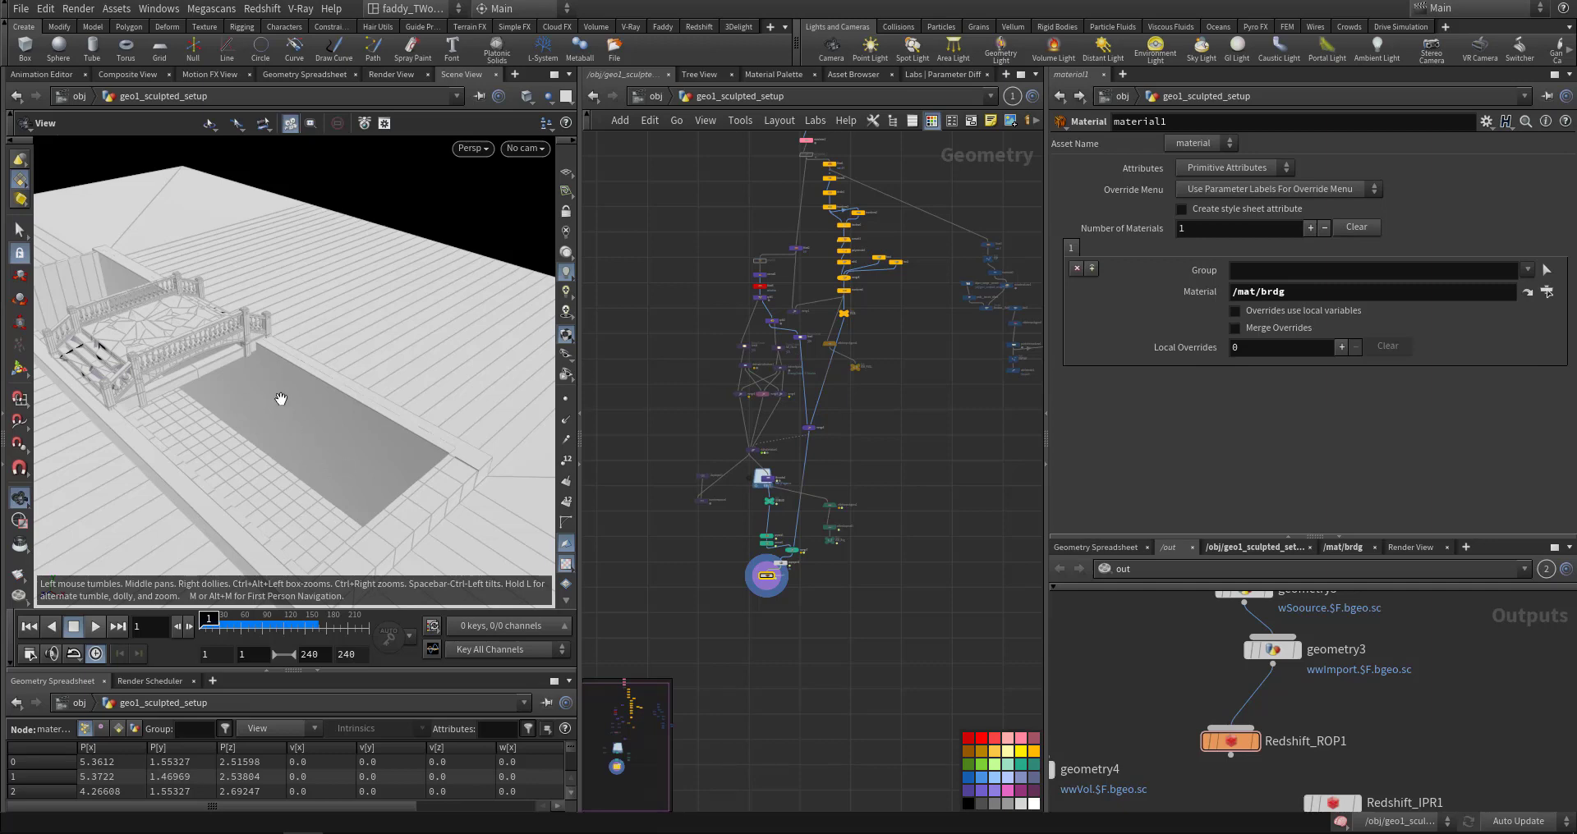
{"action": "scroll", "coordinate": [949, 298], "scroll_direction": "up", "scroll_amount": 4}
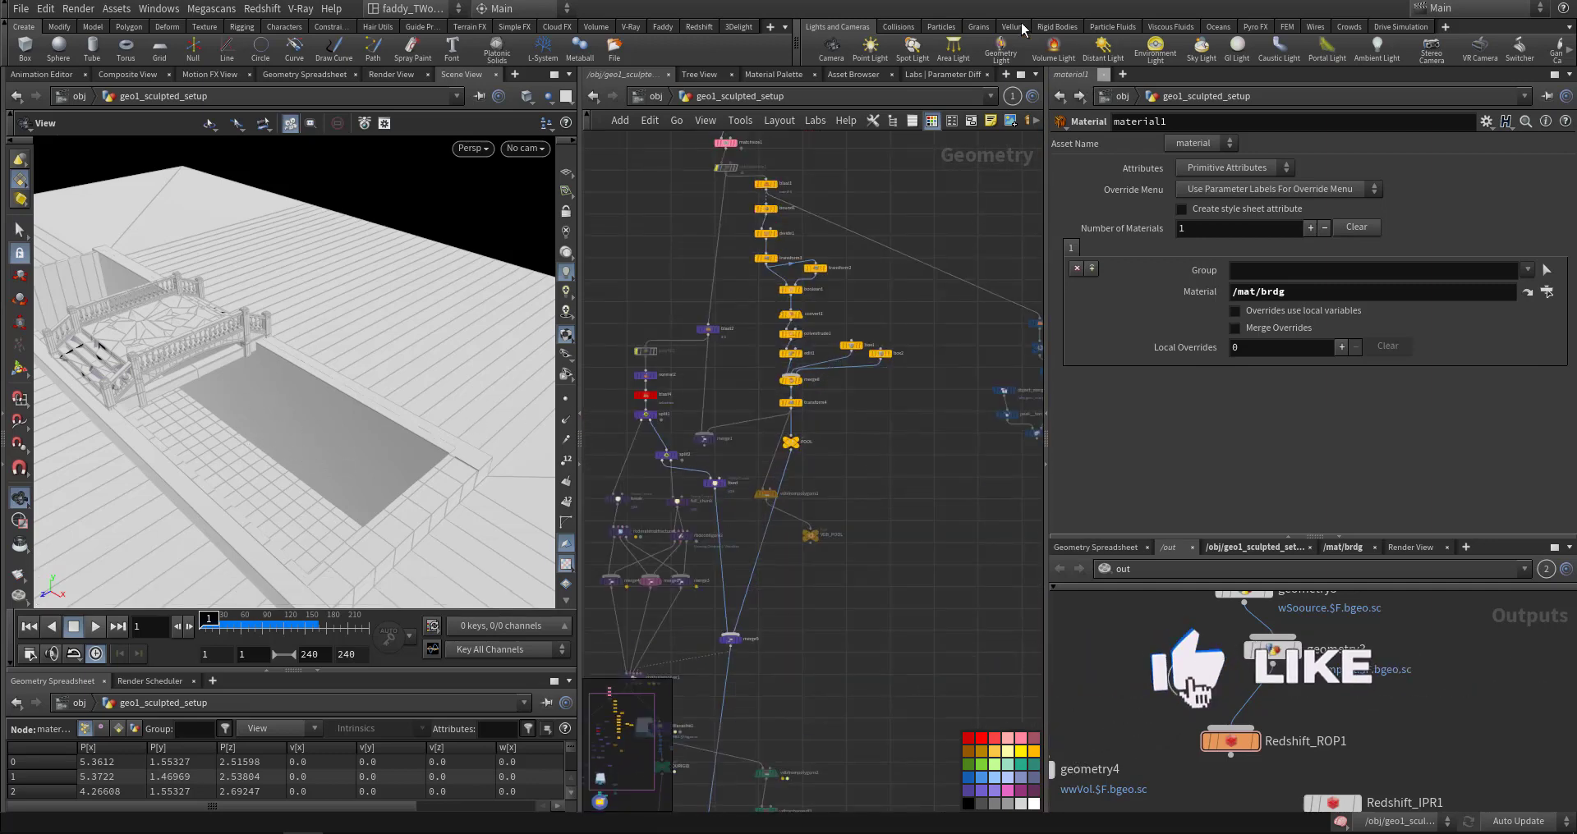
{"action": "left_click", "coordinate": [1099, 28]}
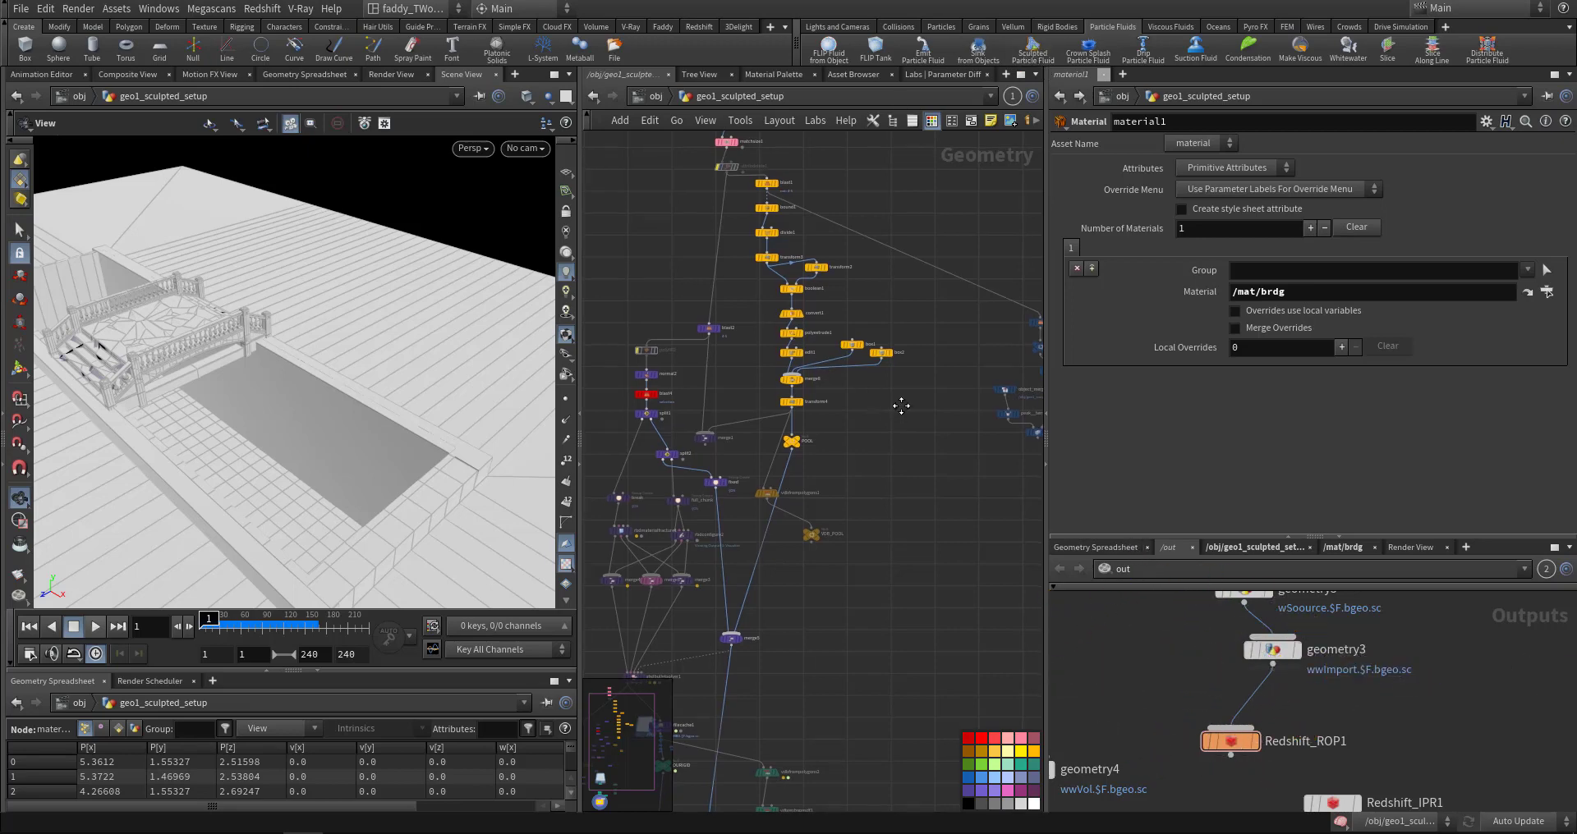
Step: Display the blast3 surface and transform5 in the blue fluid-source branch to compare their results
{"action": "middle_click_drag", "start_coordinate": [904, 397], "coordinate": [707, 344]}
{"action": "scroll", "coordinate": [785, 366], "scroll_direction": "up", "scroll_amount": 4}
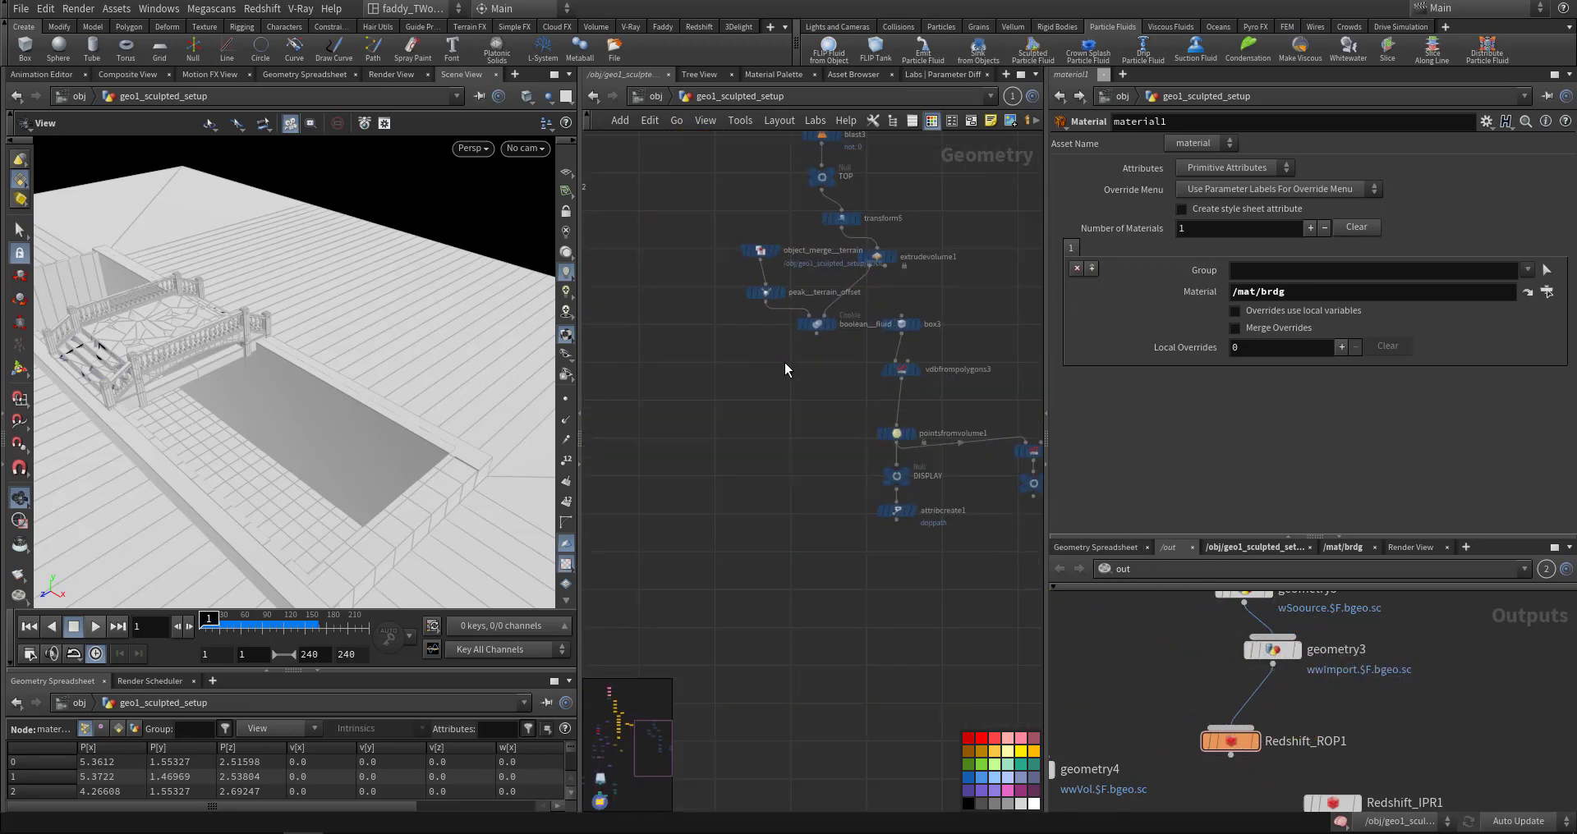
{"action": "middle_click_drag", "start_coordinate": [788, 406], "coordinate": [770, 584]}
{"action": "left_click", "coordinate": [838, 242]}
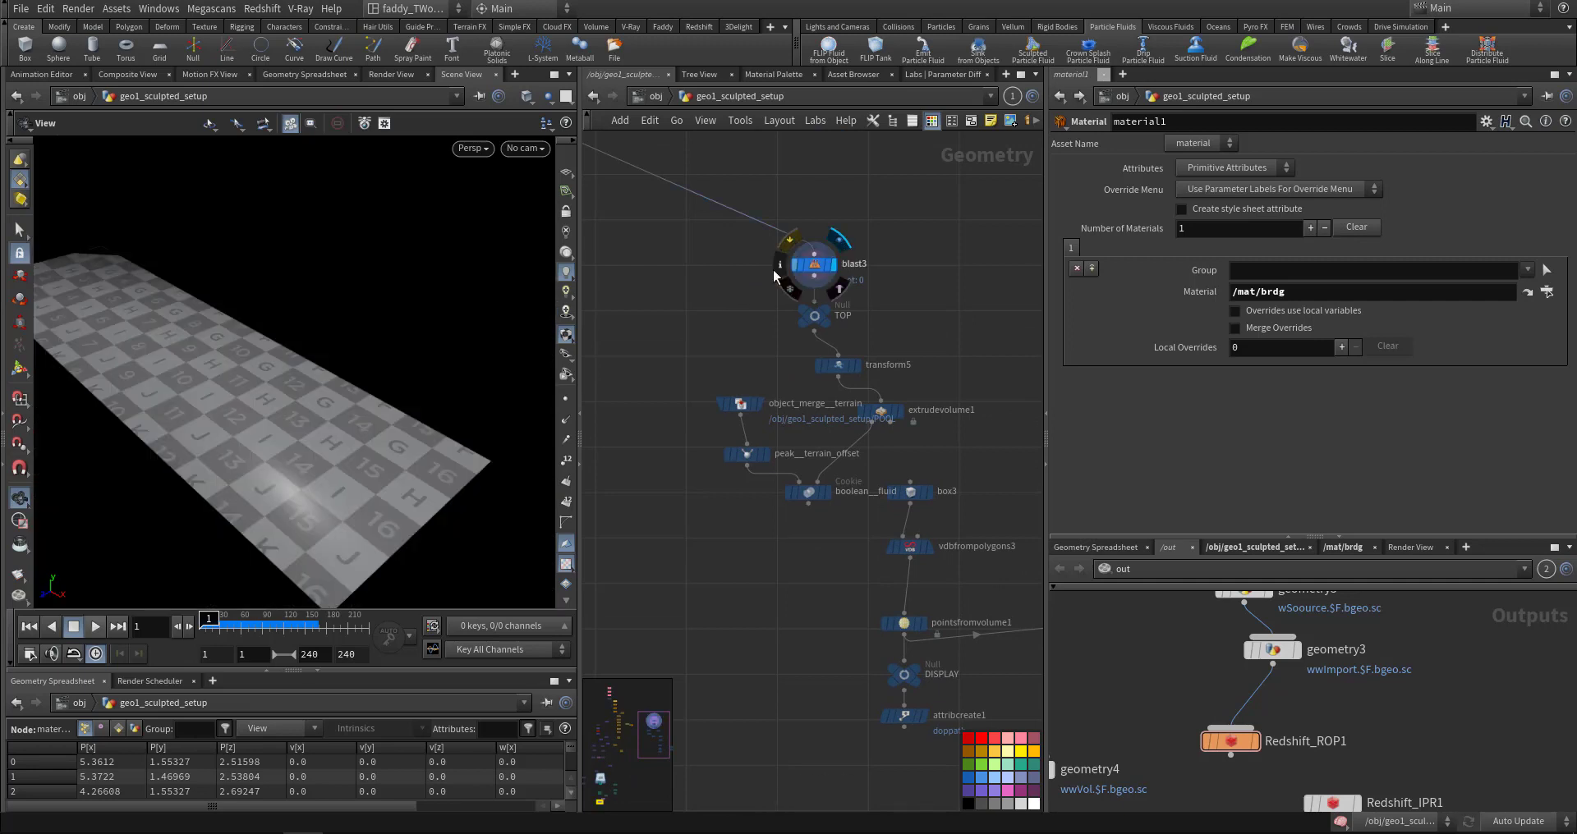
{"action": "left_click_drag", "start_coordinate": [376, 428], "coordinate": [412, 386]}
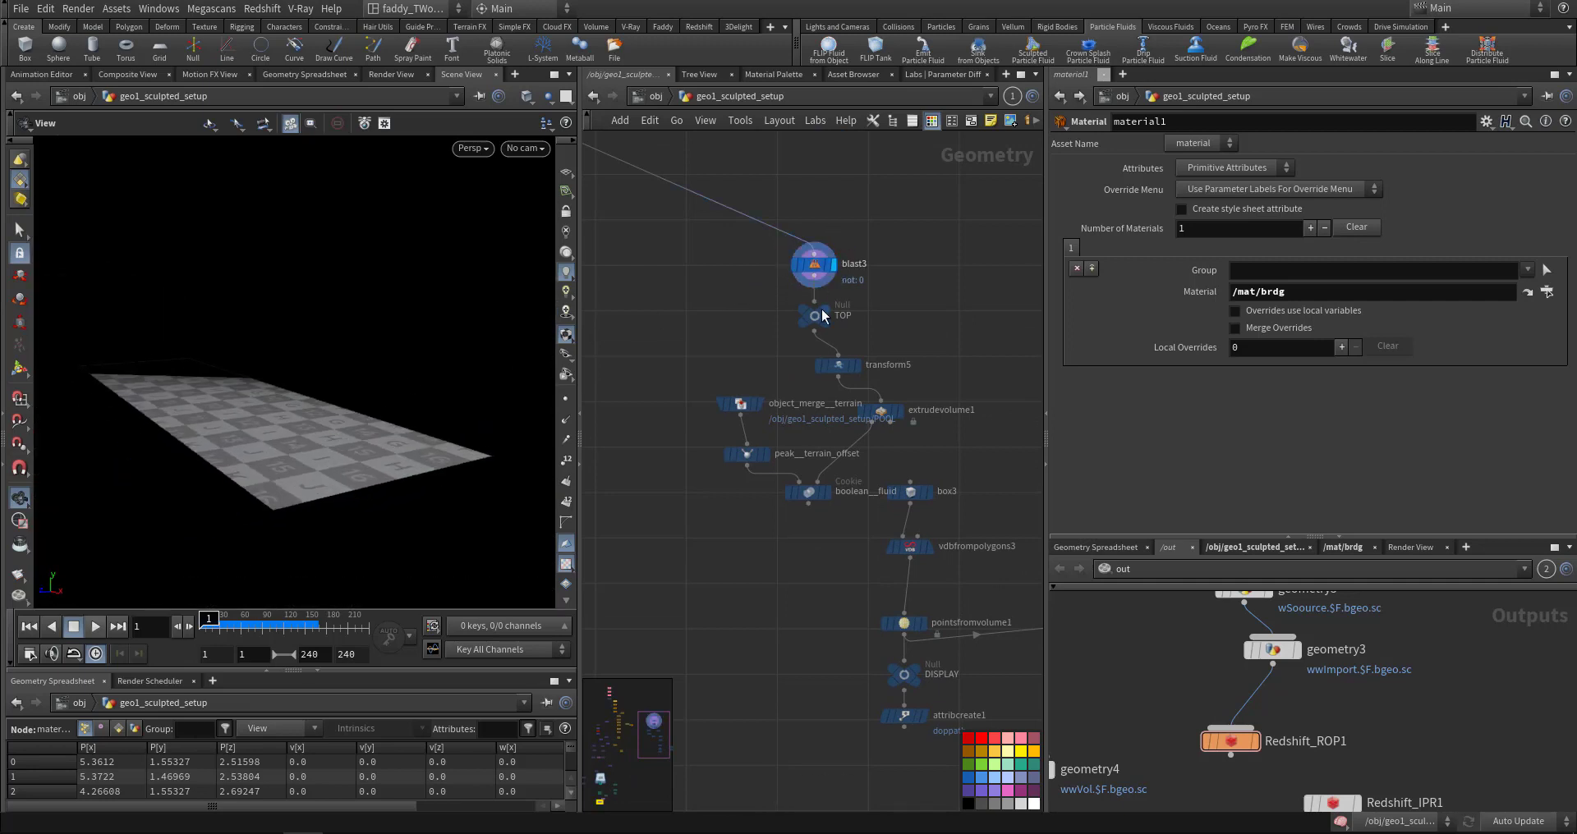
{"action": "left_click", "coordinate": [857, 370]}
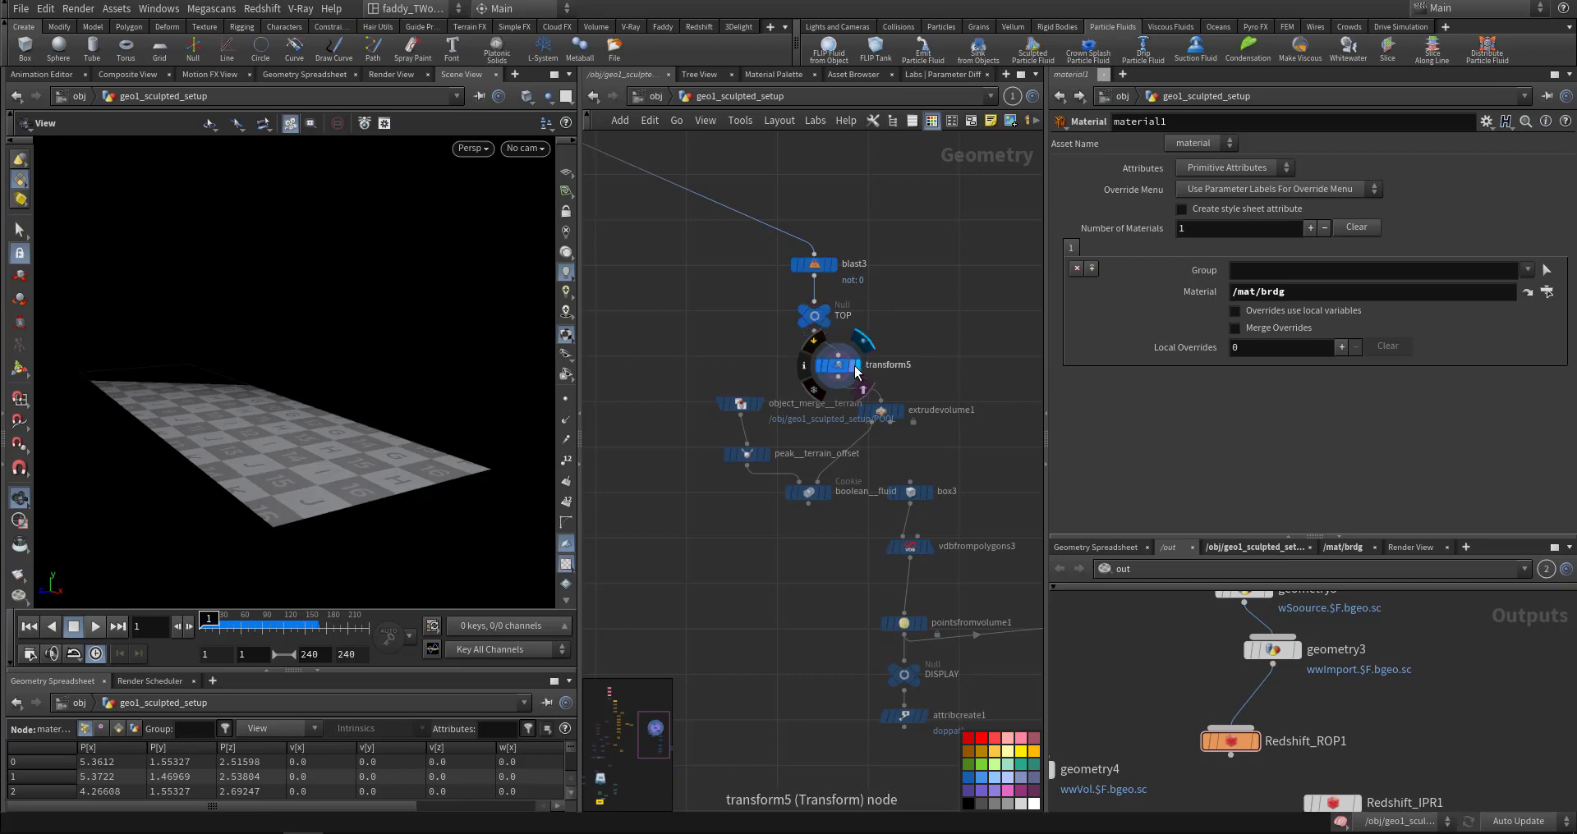
Step: Display object_merge__terrain, extrudevolume1 and peak__terrain_offset in turn, and show the peak node's parameters
{"action": "left_click", "coordinate": [761, 404]}
{"action": "left_click_drag", "start_coordinate": [427, 460], "coordinate": [374, 467]}
{"action": "left_click", "coordinate": [897, 409]}
{"action": "left_click", "coordinate": [763, 455]}
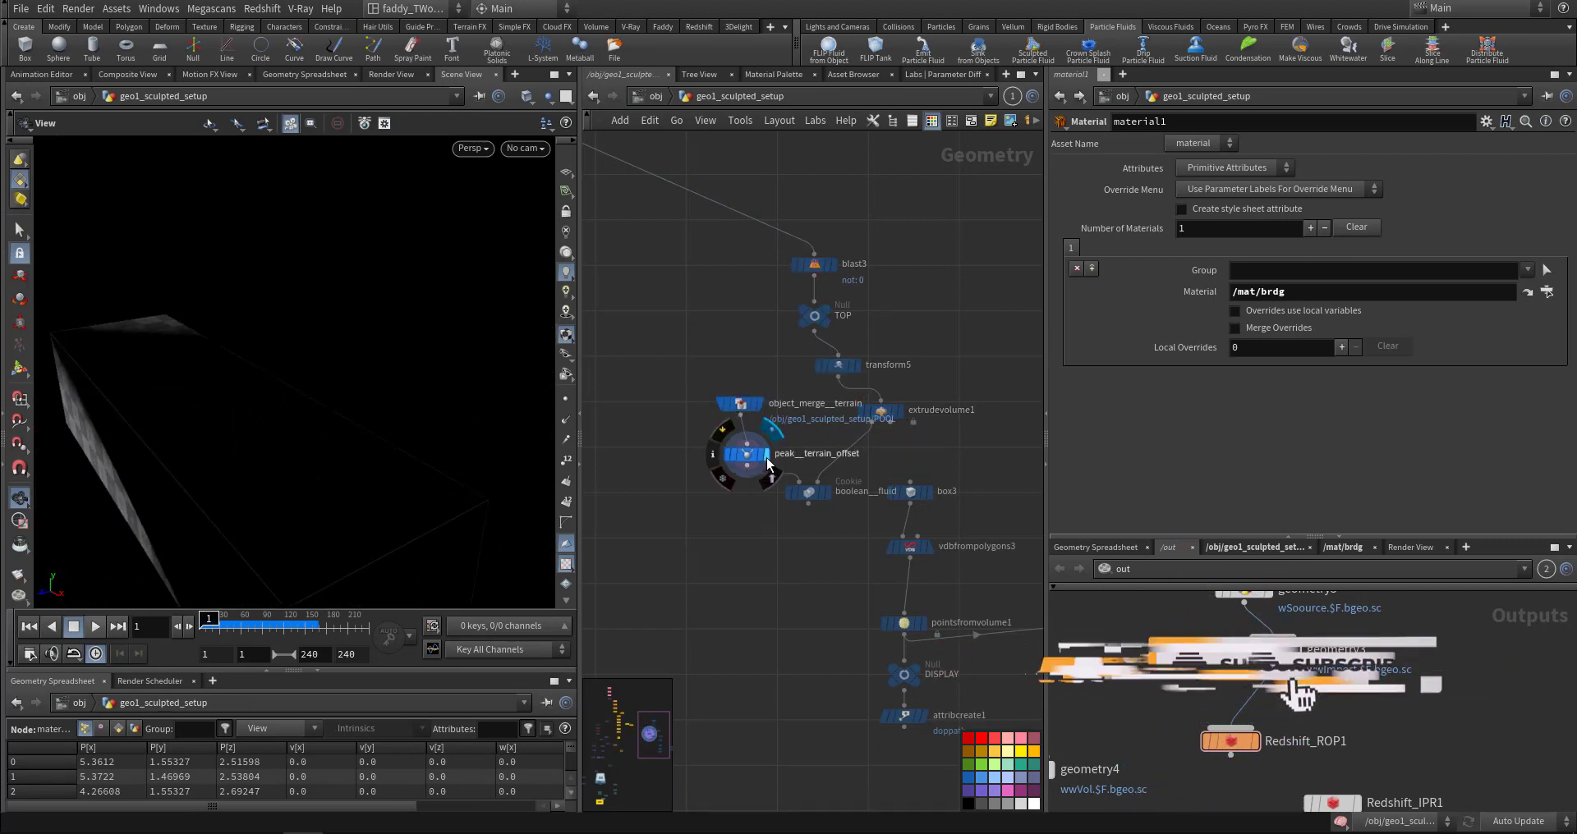
{"action": "left_click", "coordinate": [749, 454]}
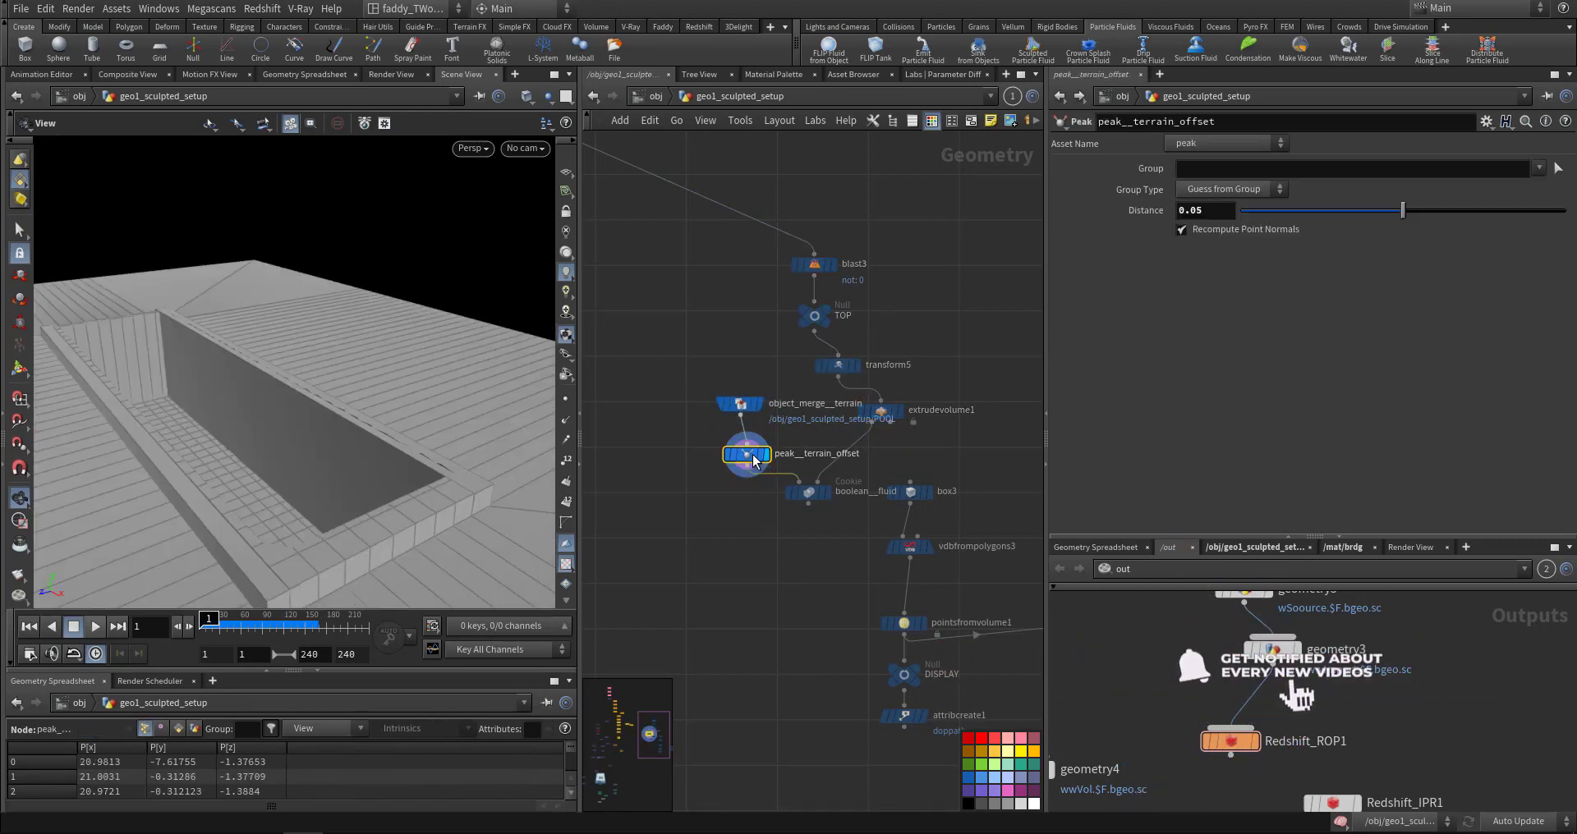
Step: Display the boolean__fluid result with its parameters, inspect it from below, and change the viewport lighting mode
{"action": "left_click", "coordinate": [827, 495]}
{"action": "left_click", "coordinate": [813, 494]}
{"action": "left_click_drag", "start_coordinate": [475, 471], "coordinate": [312, 304]}
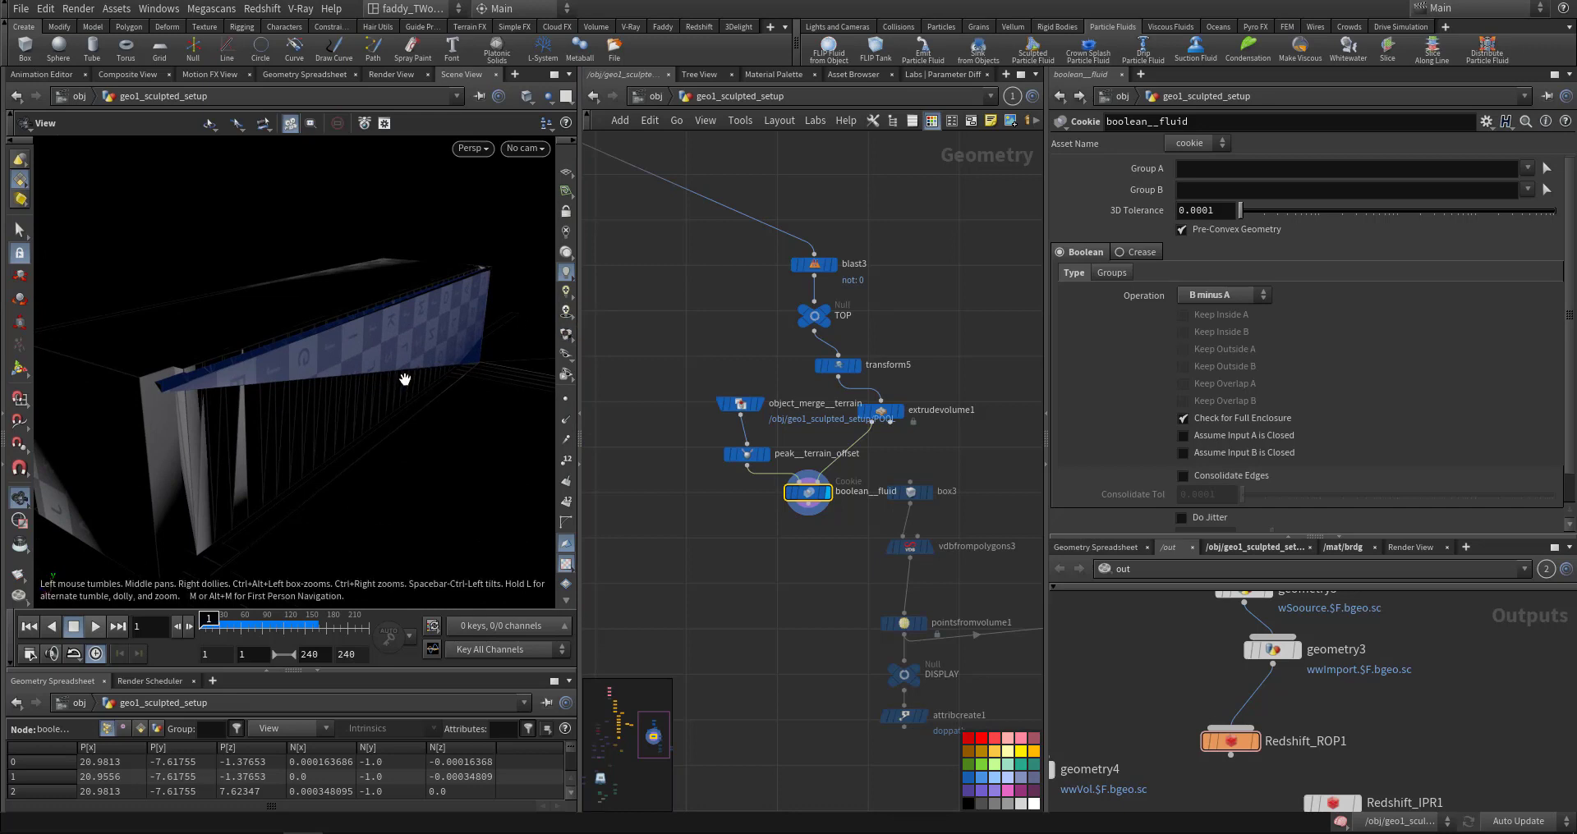
{"action": "left_click_drag", "start_coordinate": [404, 379], "coordinate": [577, 297]}
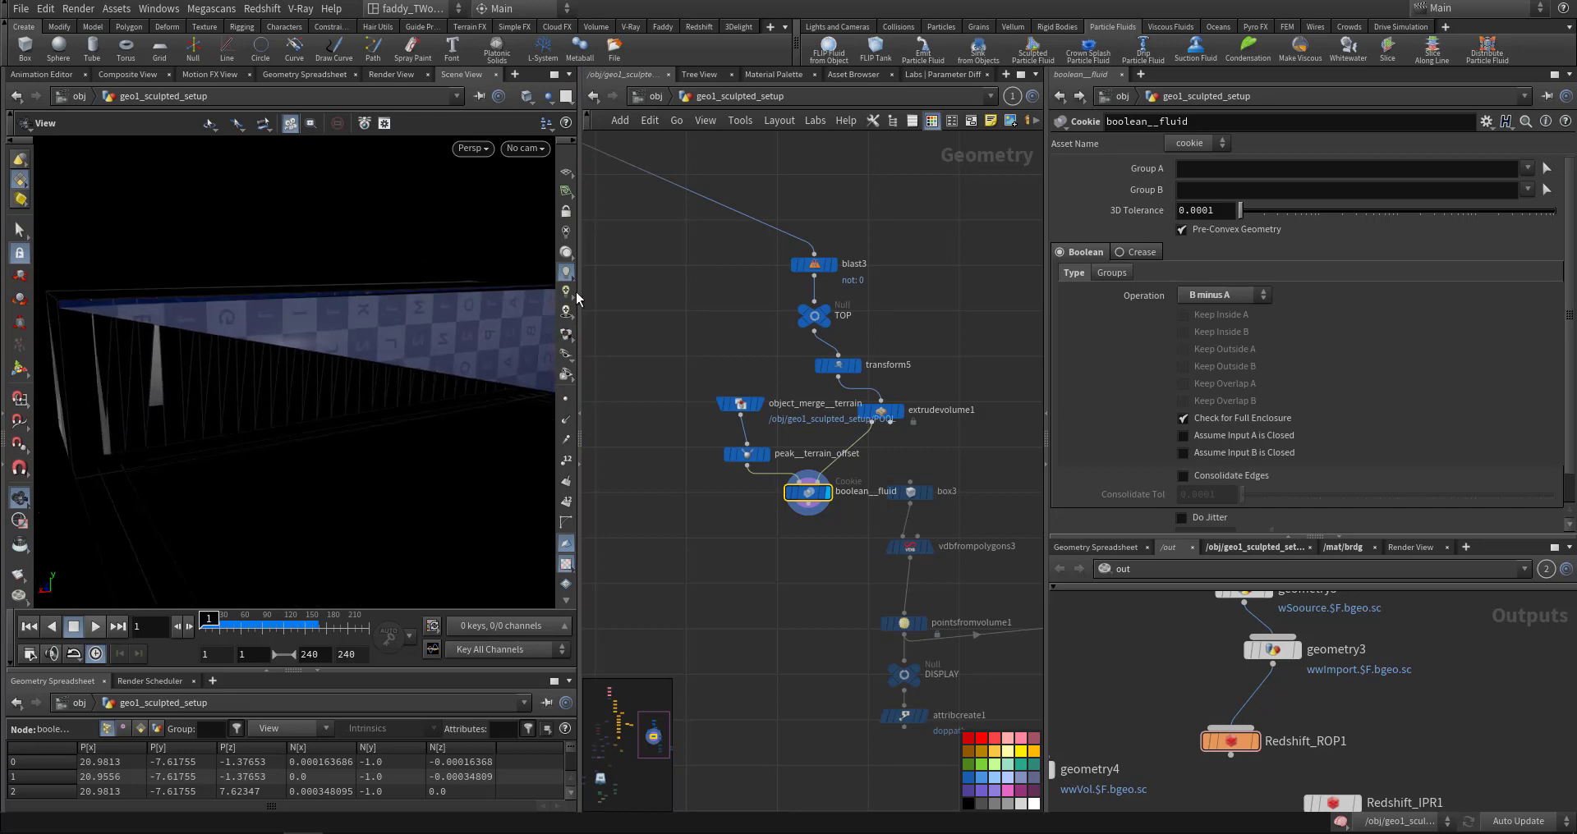
{"action": "left_click", "coordinate": [567, 234]}
{"action": "mouse_move", "coordinate": [299, 341]}
{"action": "left_mouse_down"}
{"action": "mouse_move", "coordinate": [387, 370]}
{"action": "mouse_move", "coordinate": [425, 358]}
{"action": "mouse_move", "coordinate": [309, 416]}
{"action": "mouse_move", "coordinate": [197, 377]}
{"action": "mouse_move", "coordinate": [319, 452]}
{"action": "mouse_move", "coordinate": [458, 394]}
{"action": "mouse_move", "coordinate": [119, 402]}
{"action": "mouse_move", "coordinate": [148, 410]}
{"action": "left_mouse_up"}
Step: Display box3 and template object_merge__terrain to compare the box with the pool
{"action": "middle_click_drag", "start_coordinate": [817, 532], "coordinate": [761, 490]}
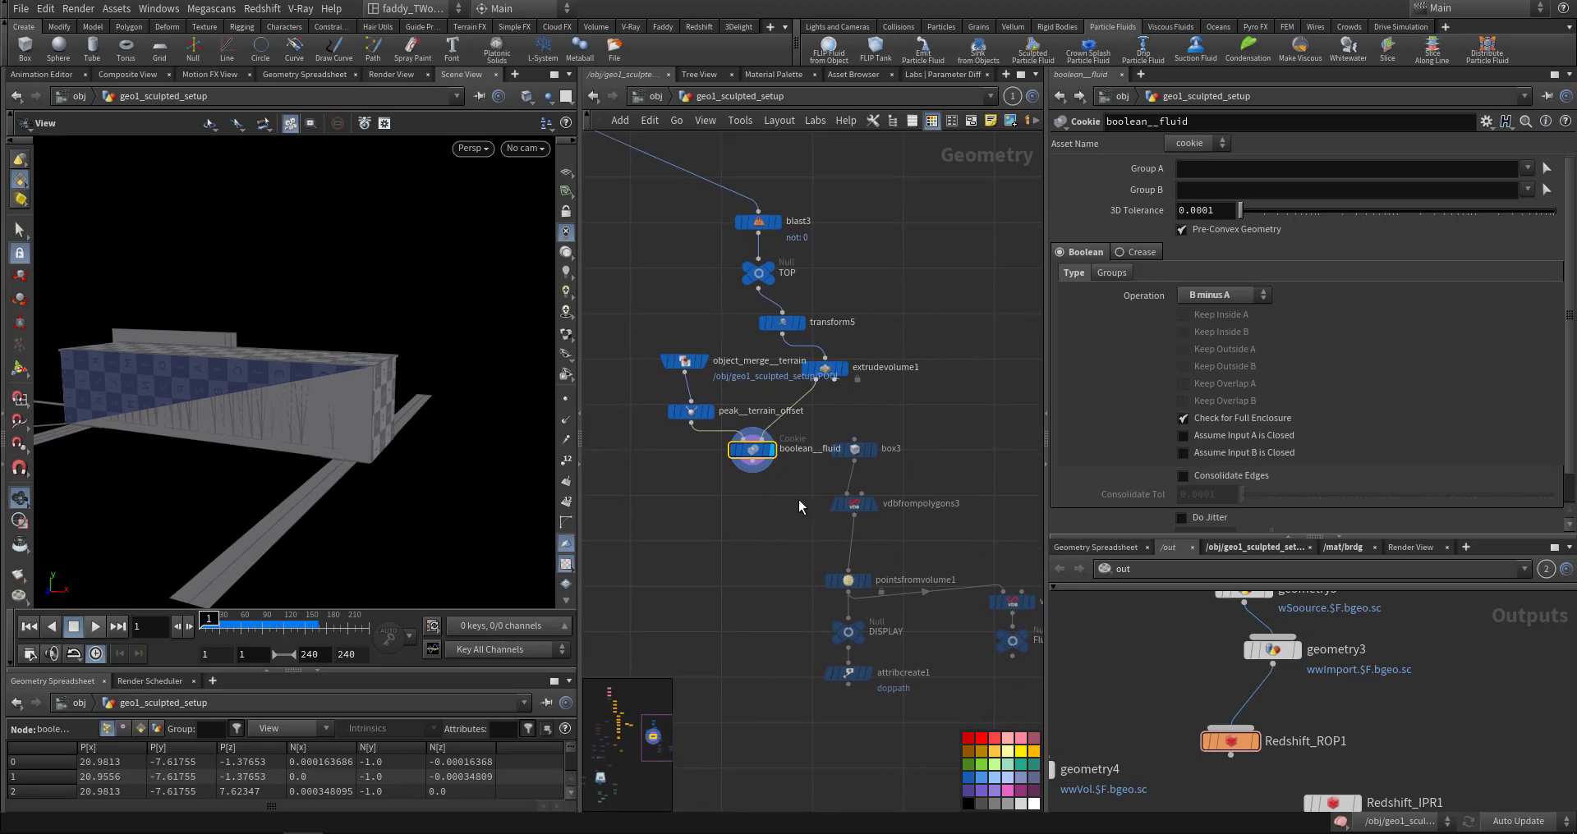
{"action": "left_click", "coordinate": [872, 450]}
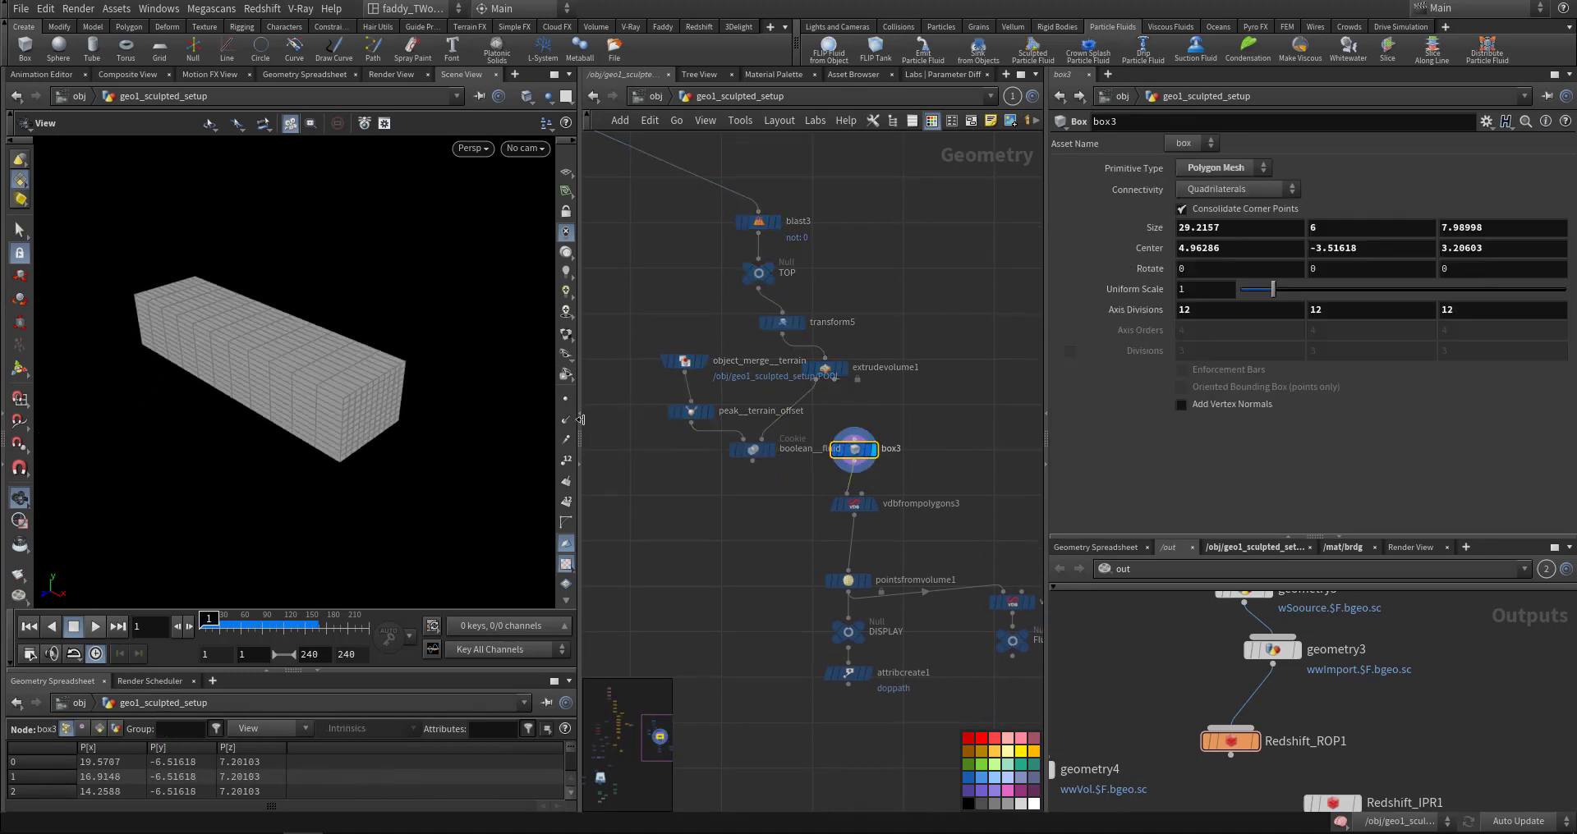
{"action": "left_click", "coordinate": [697, 360]}
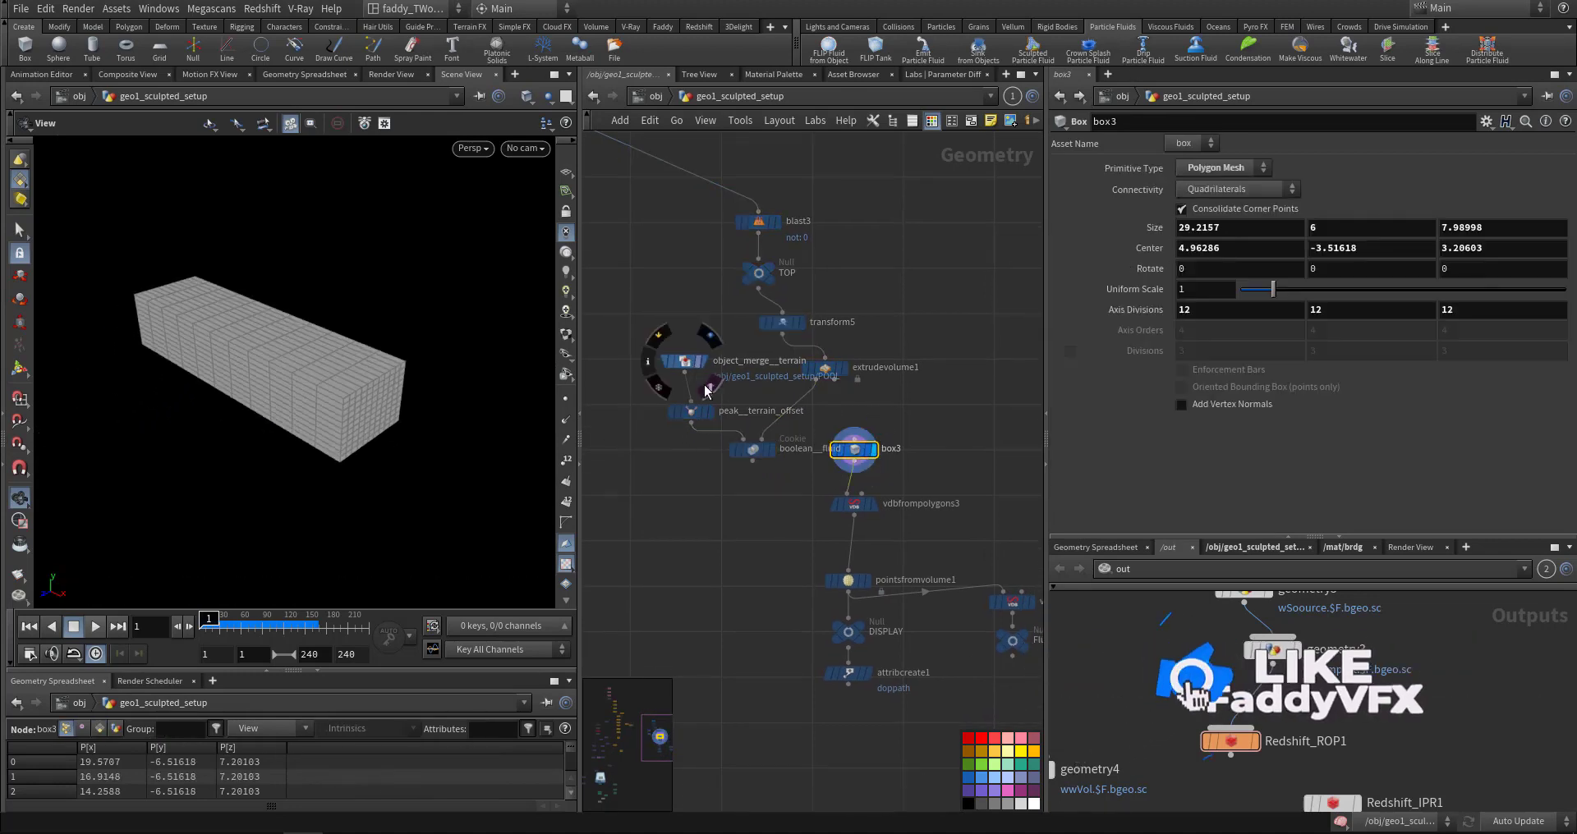
{"action": "left_click_drag", "start_coordinate": [293, 406], "coordinate": [456, 353]}
Step: Display vdbfrompolygons3 with its parameters and turn off the template on object_merge__terrain
{"action": "mouse_move", "coordinate": [879, 511]}
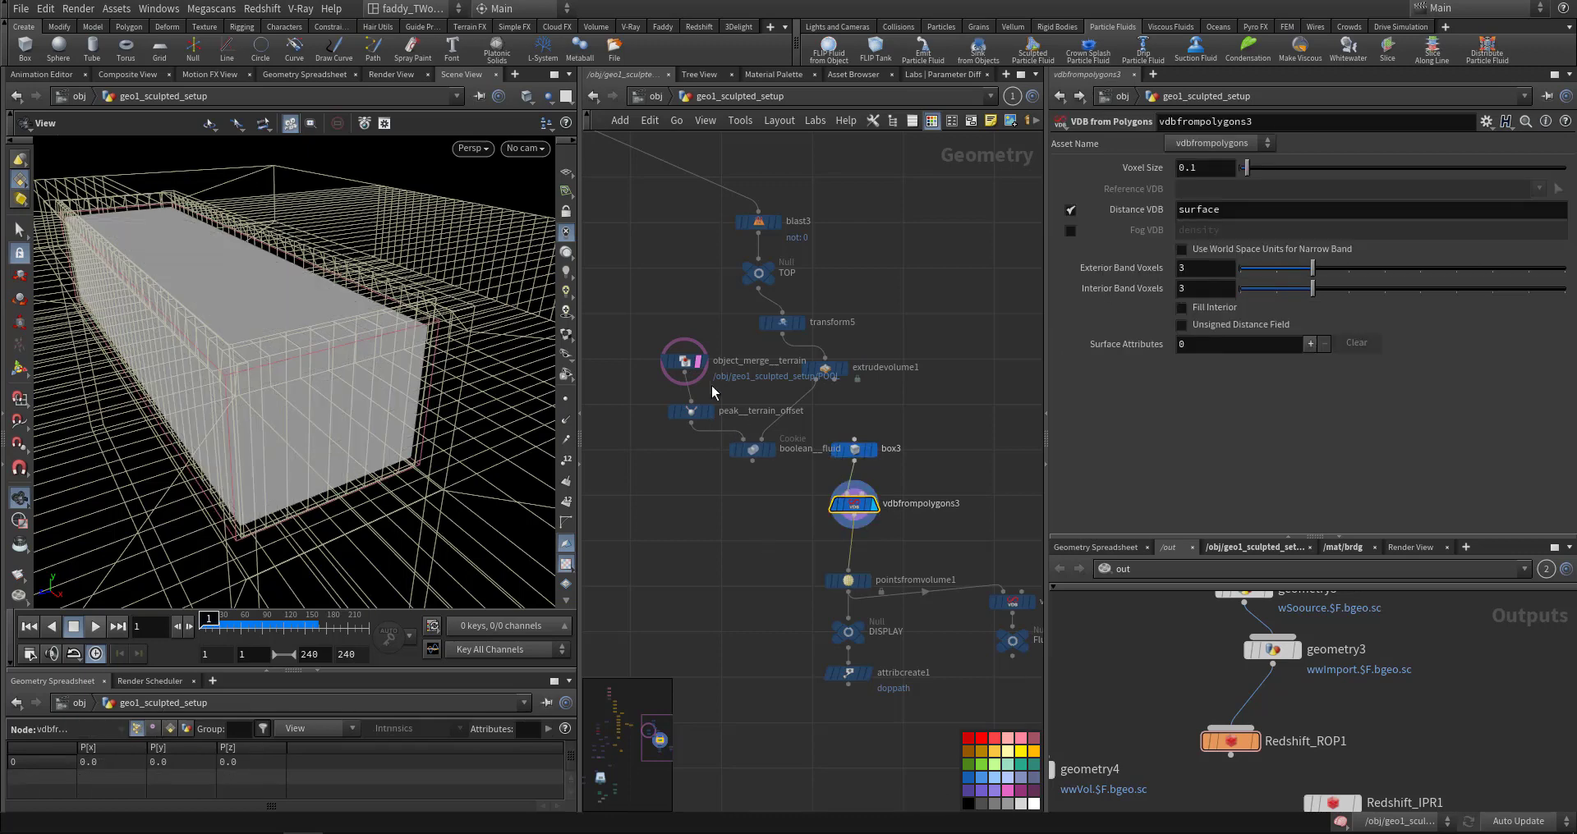
{"action": "mouse_move", "coordinate": [699, 371]}
{"action": "middle_click_drag", "start_coordinate": [763, 570], "coordinate": [703, 491]}
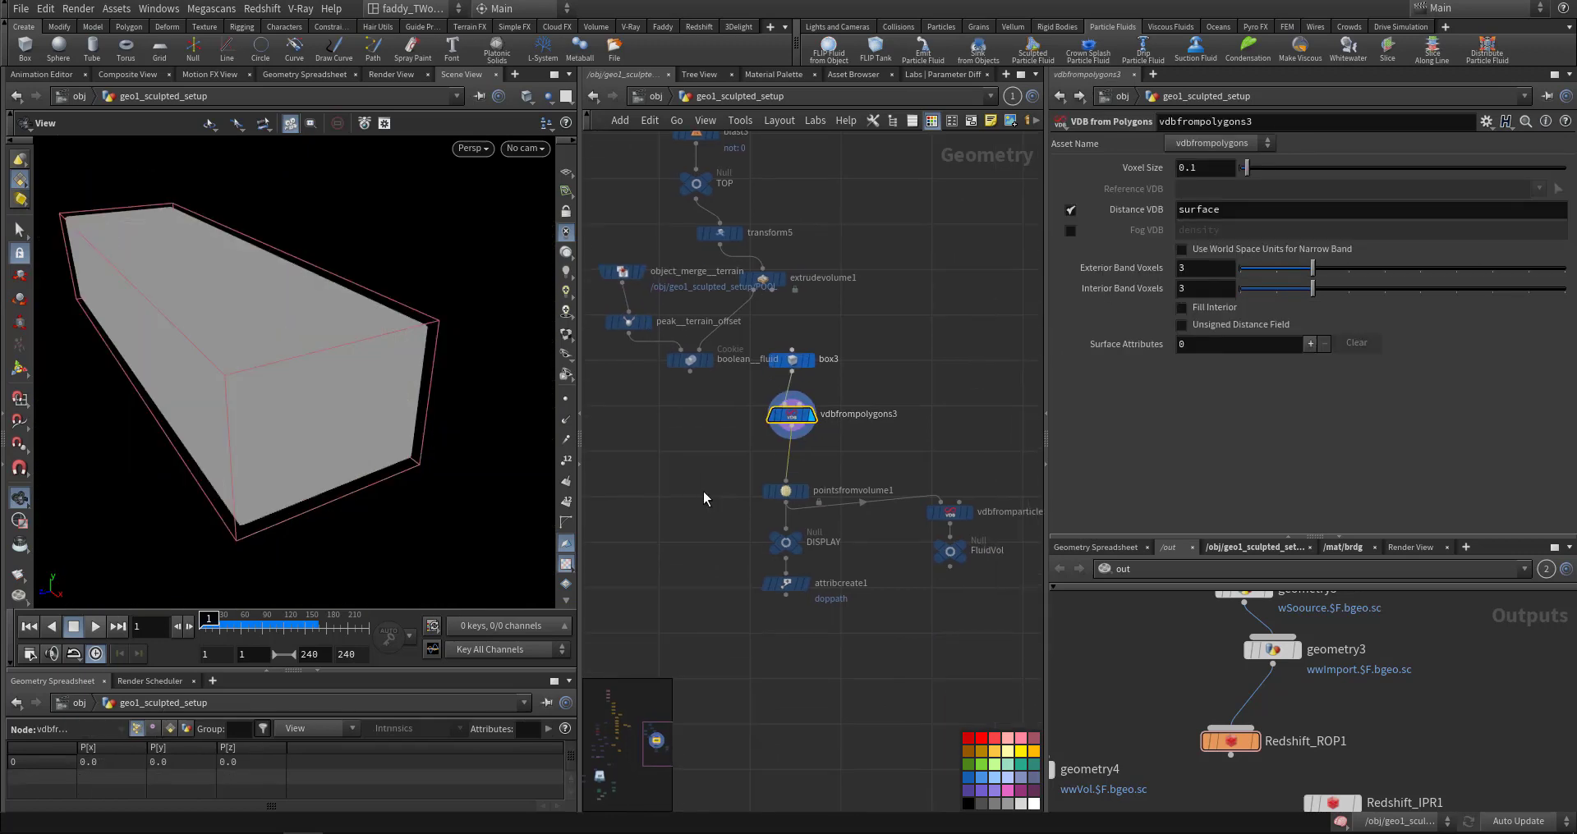
Step: Display pointsfromvolume1, inspect its points closely, and view the node info of the DISPLAY null
{"action": "mouse_move", "coordinate": [817, 491]}
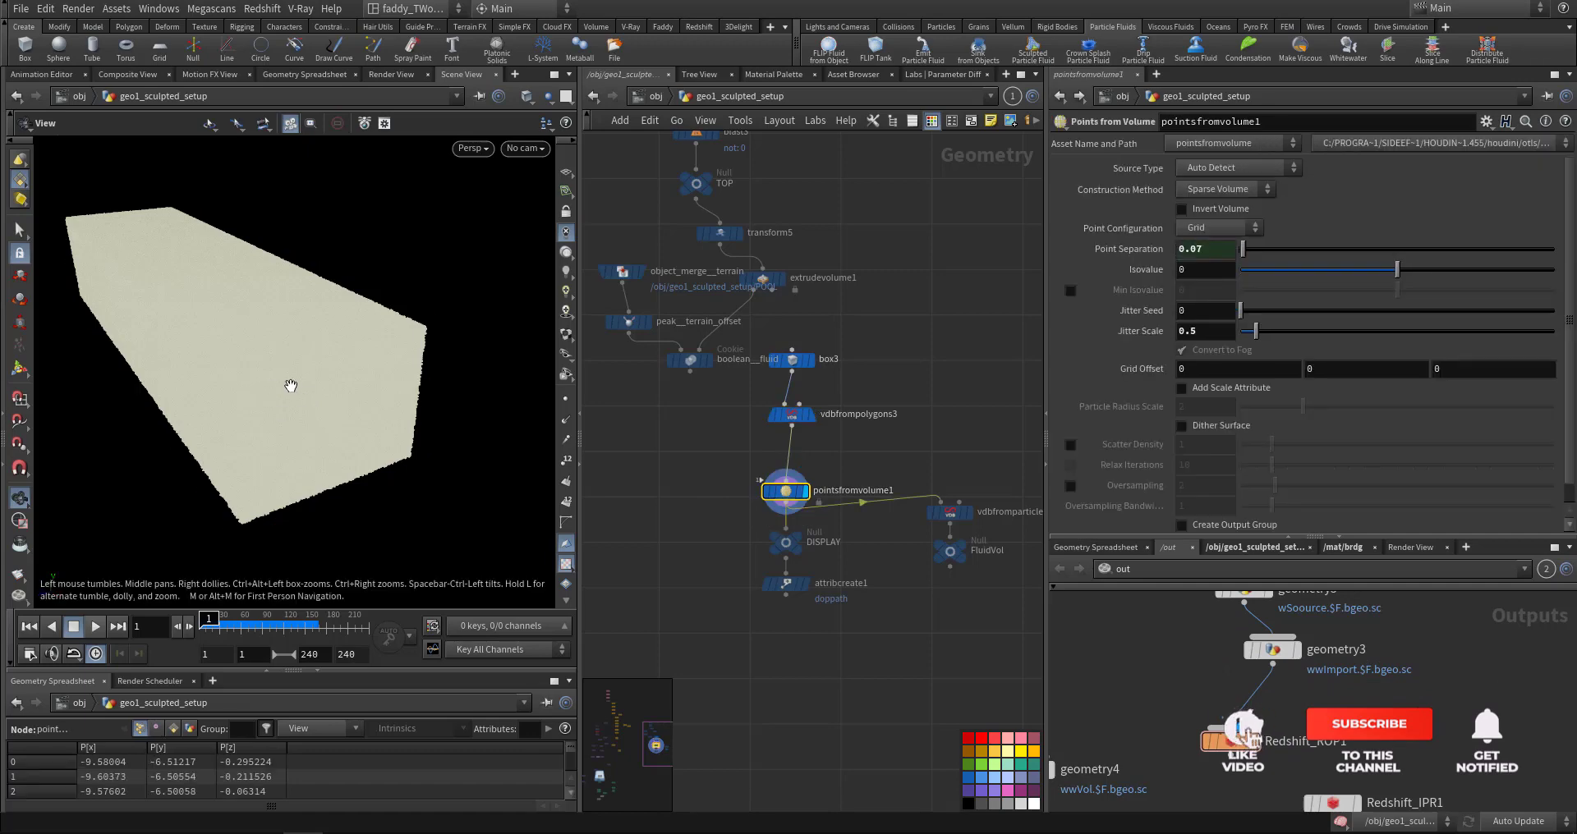
{"action": "left_click_drag", "start_coordinate": [281, 411], "coordinate": [344, 391]}
{"action": "right_click_drag", "start_coordinate": [343, 391], "coordinate": [536, 410]}
{"action": "middle_click_drag", "start_coordinate": [727, 506], "coordinate": [721, 436]}
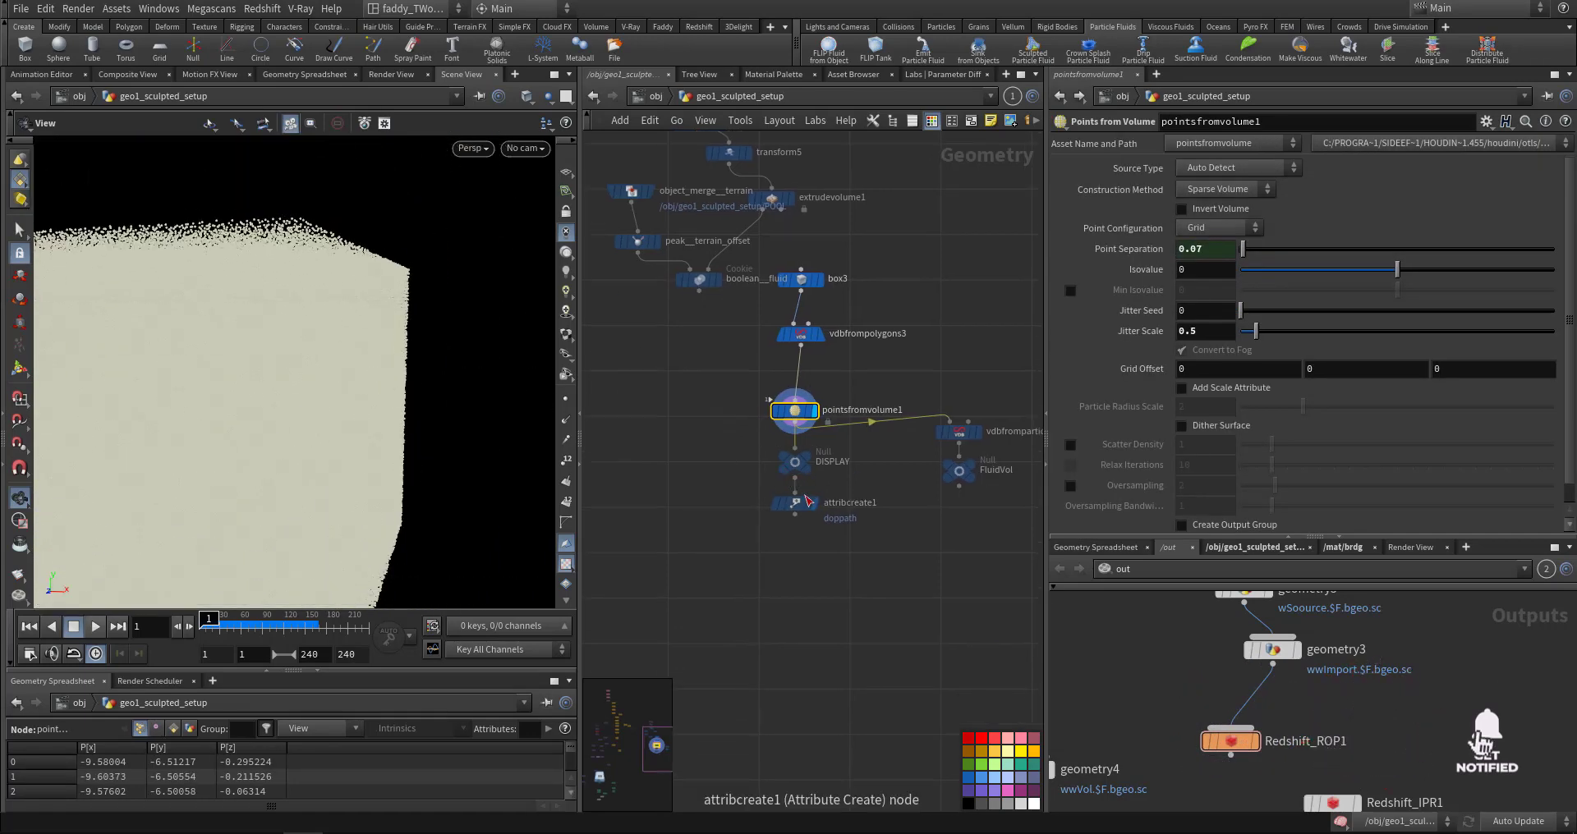
{"action": "mouse_move", "coordinate": [809, 462]}
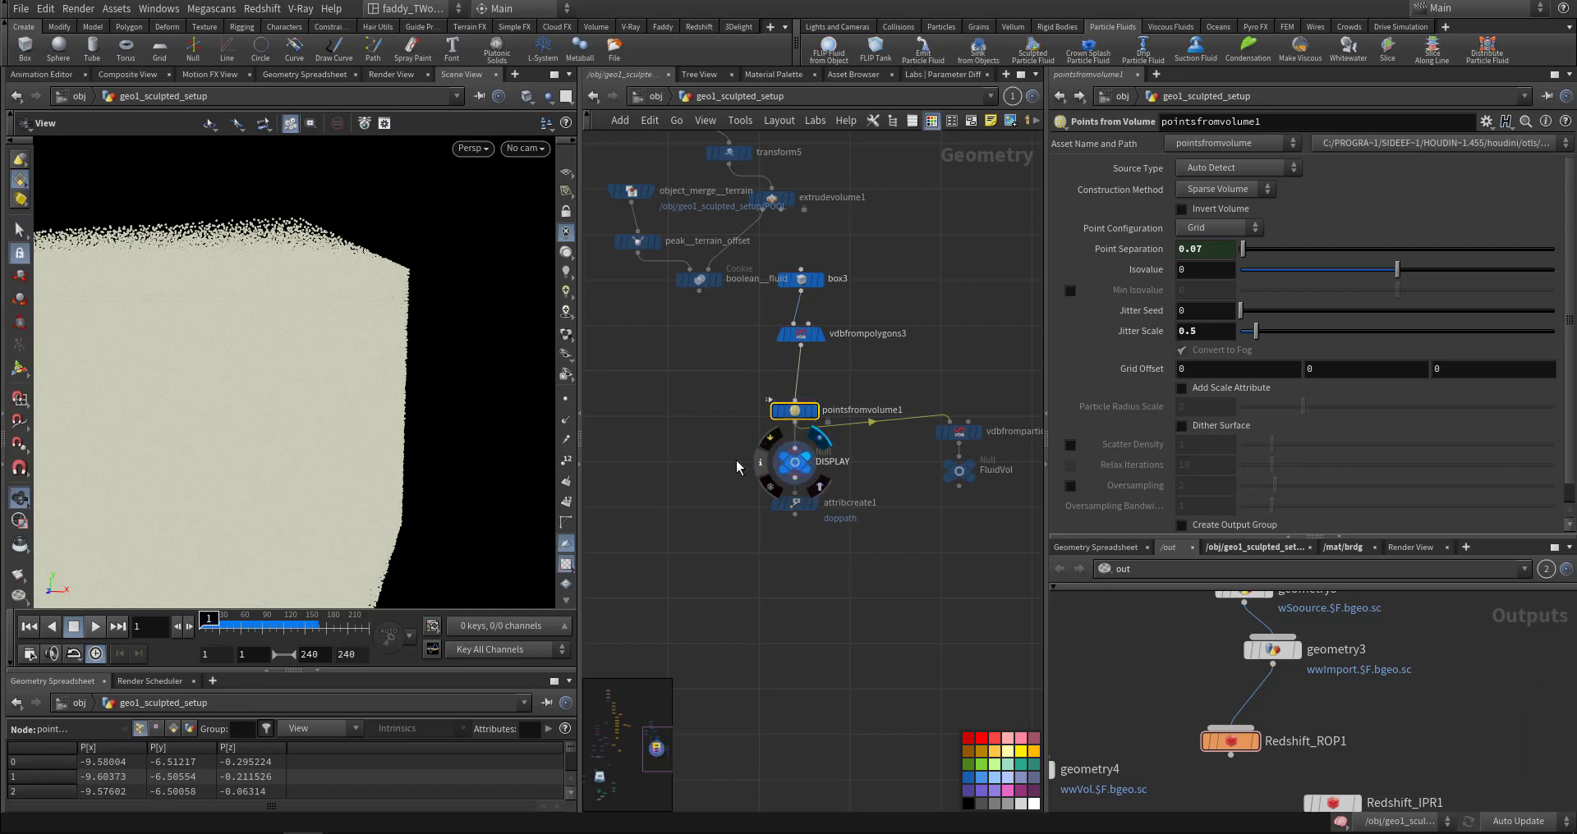
{"action": "middle_click", "coordinate": [794, 468]}
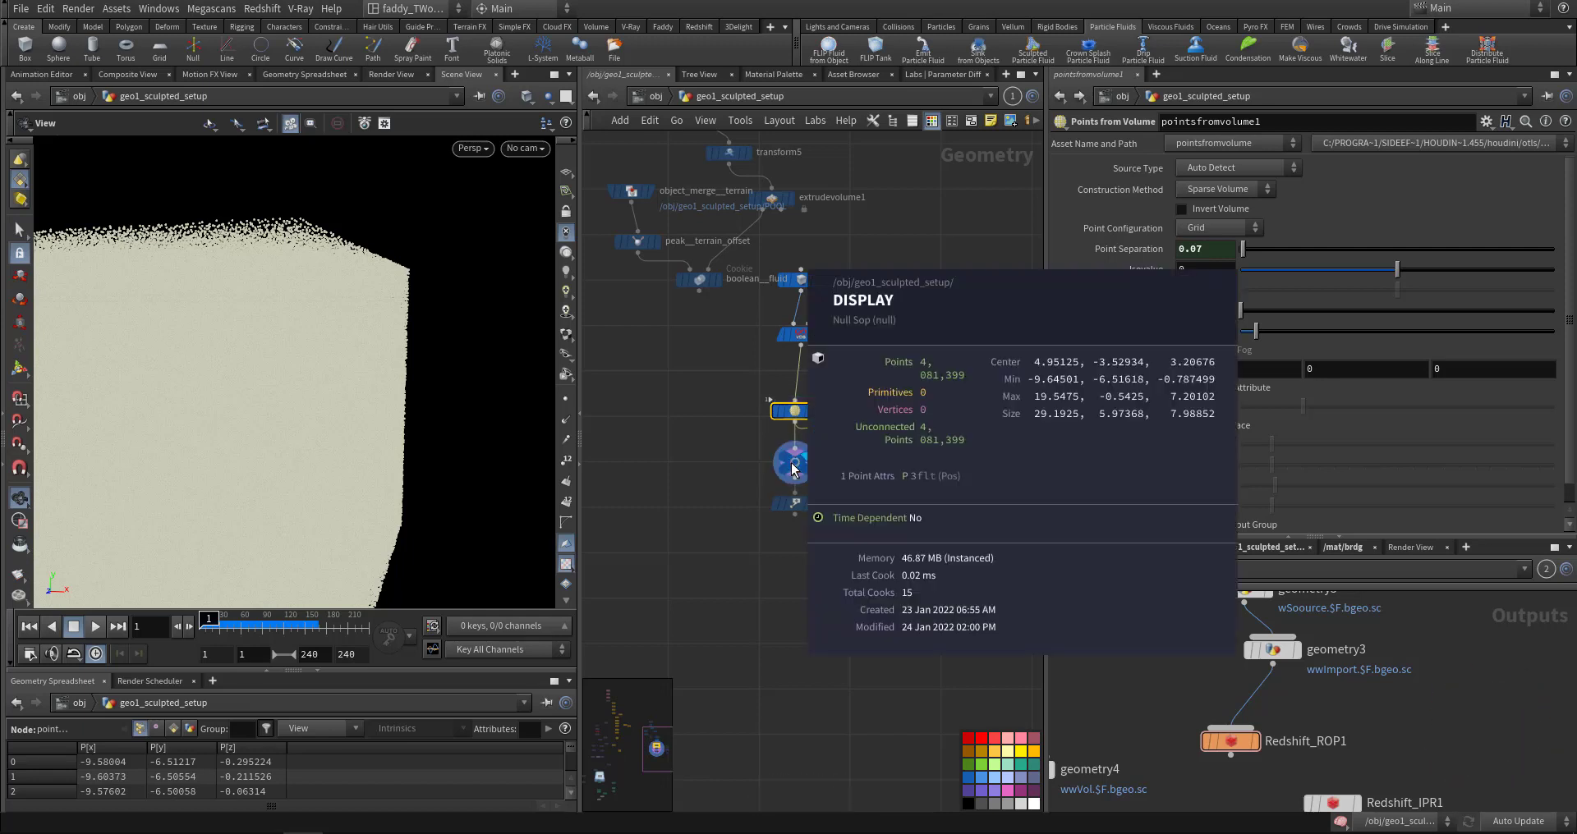
Step: Display vdbfromparticles1 with its parameters and view the node info of the FluidVol null
{"action": "middle_click_drag", "start_coordinate": [714, 462], "coordinate": [646, 460]}
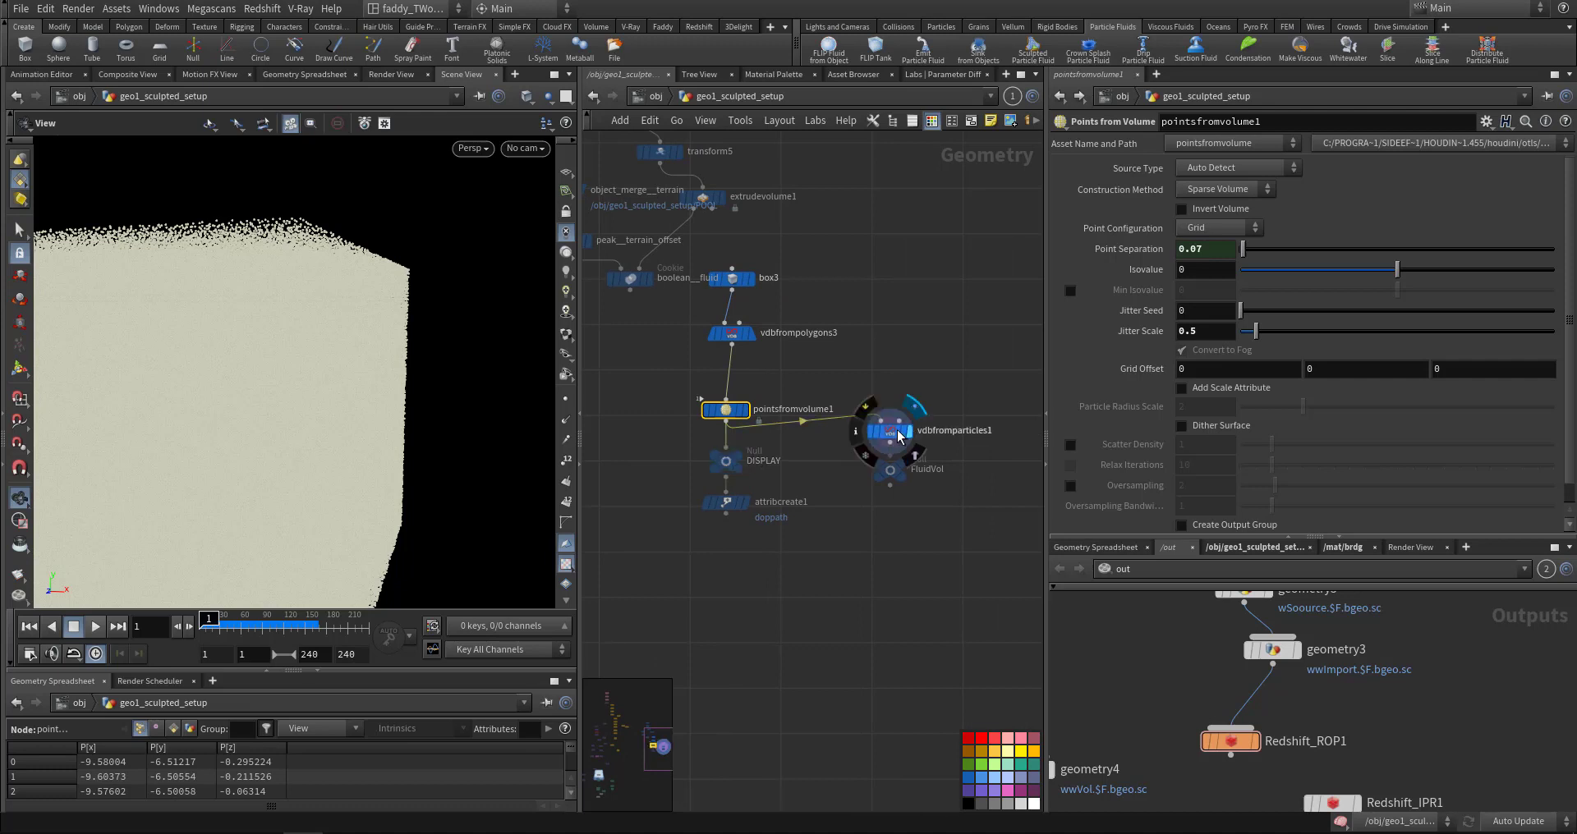
{"action": "left_click", "coordinate": [889, 431]}
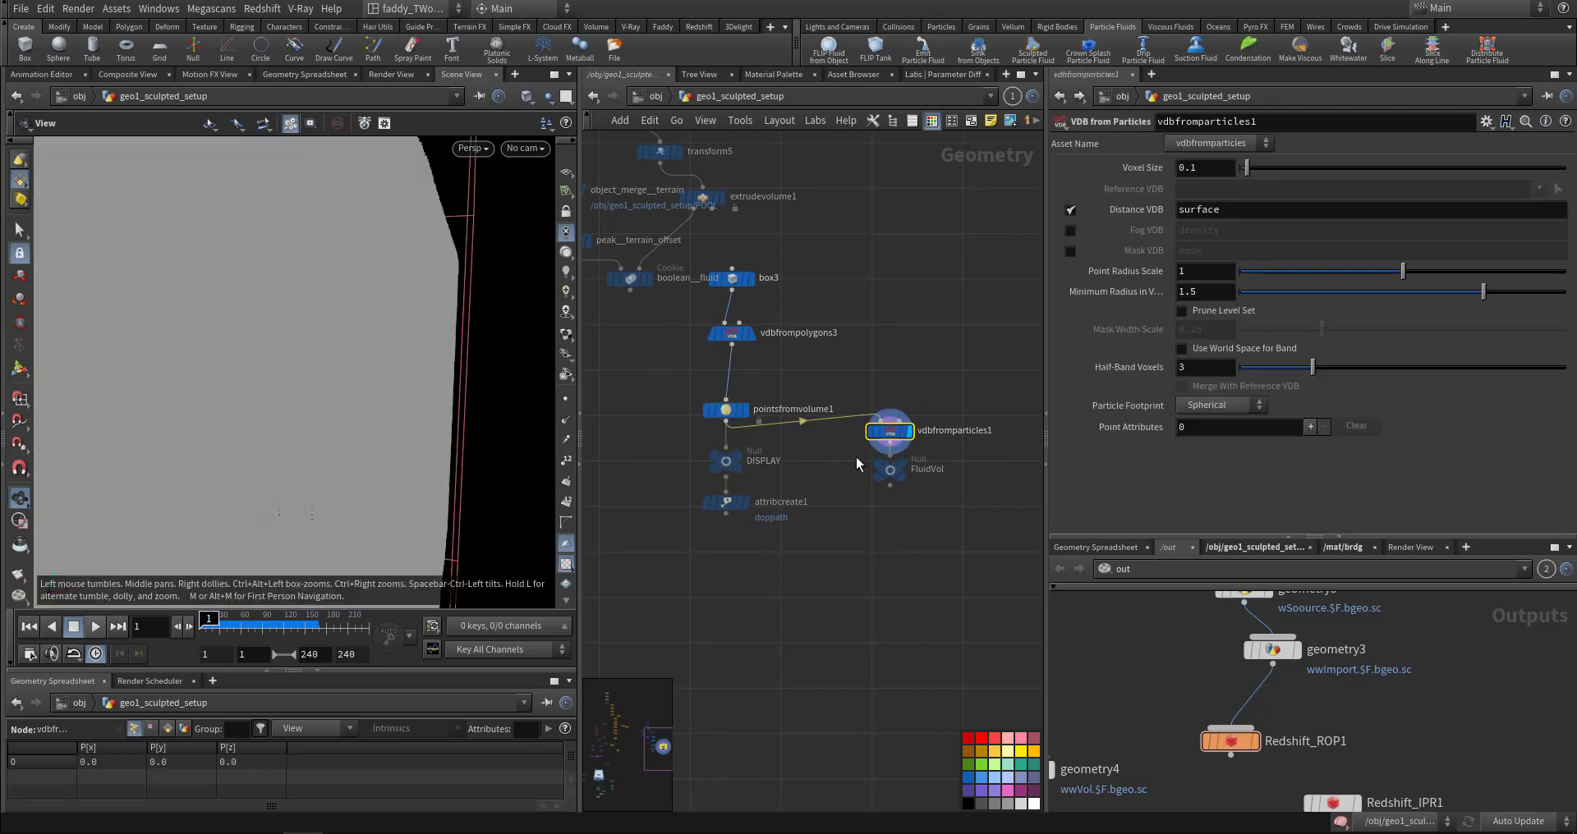
{"action": "middle_click", "coordinate": [891, 479]}
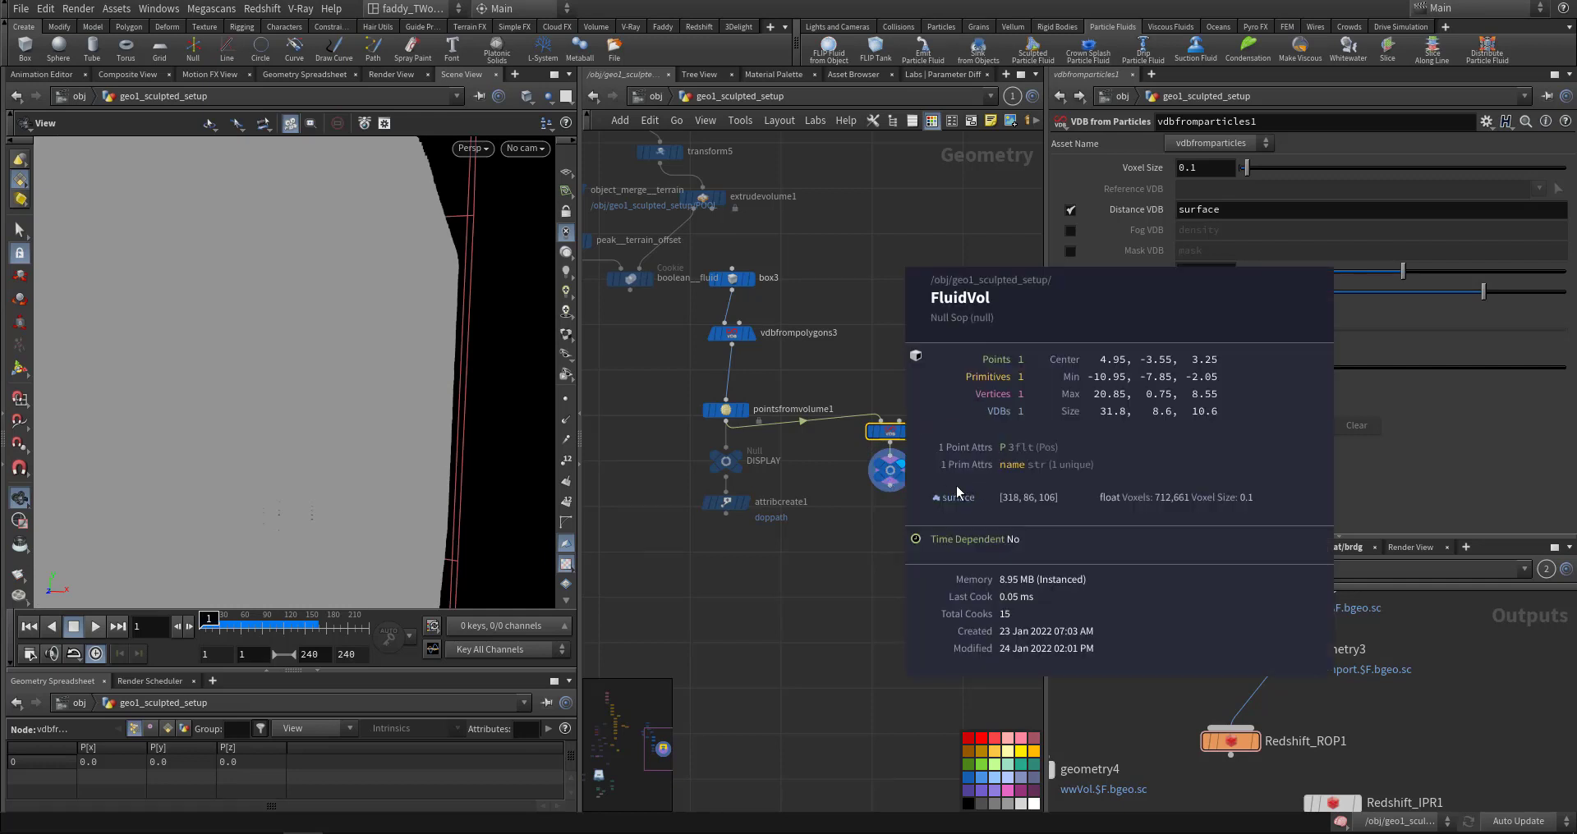
Step: Move the DISPLAY and FluidVol nulls slightly lower and place attribcreate1 farther below DISPLAY
{"action": "left_click_drag", "start_coordinate": [653, 448], "coordinate": [931, 500]}
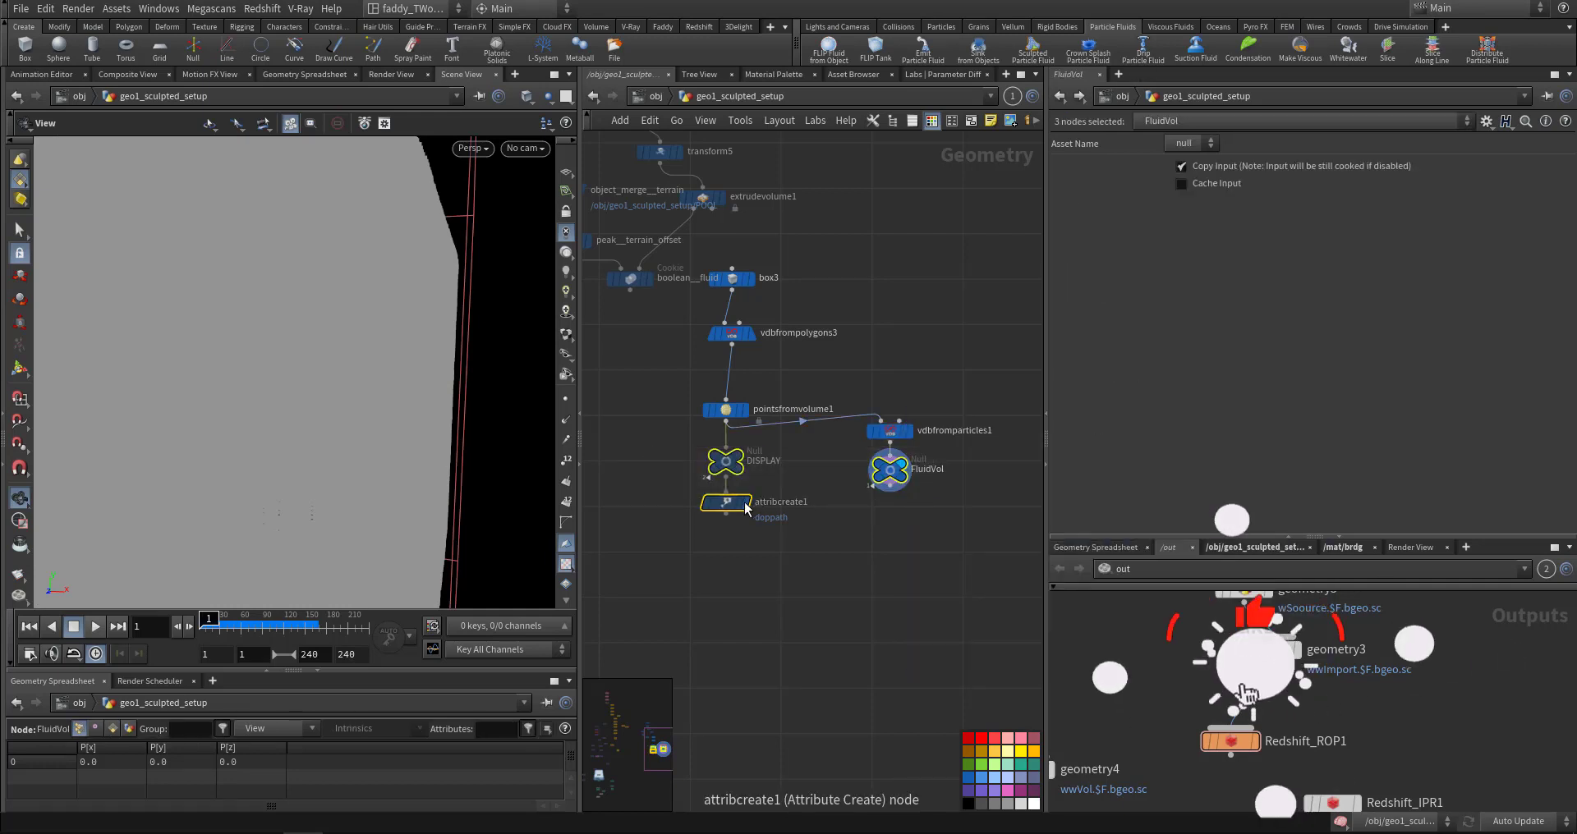
{"action": "left_click_drag", "start_coordinate": [738, 502], "coordinate": [726, 598]}
{"action": "left_click", "coordinate": [756, 582]}
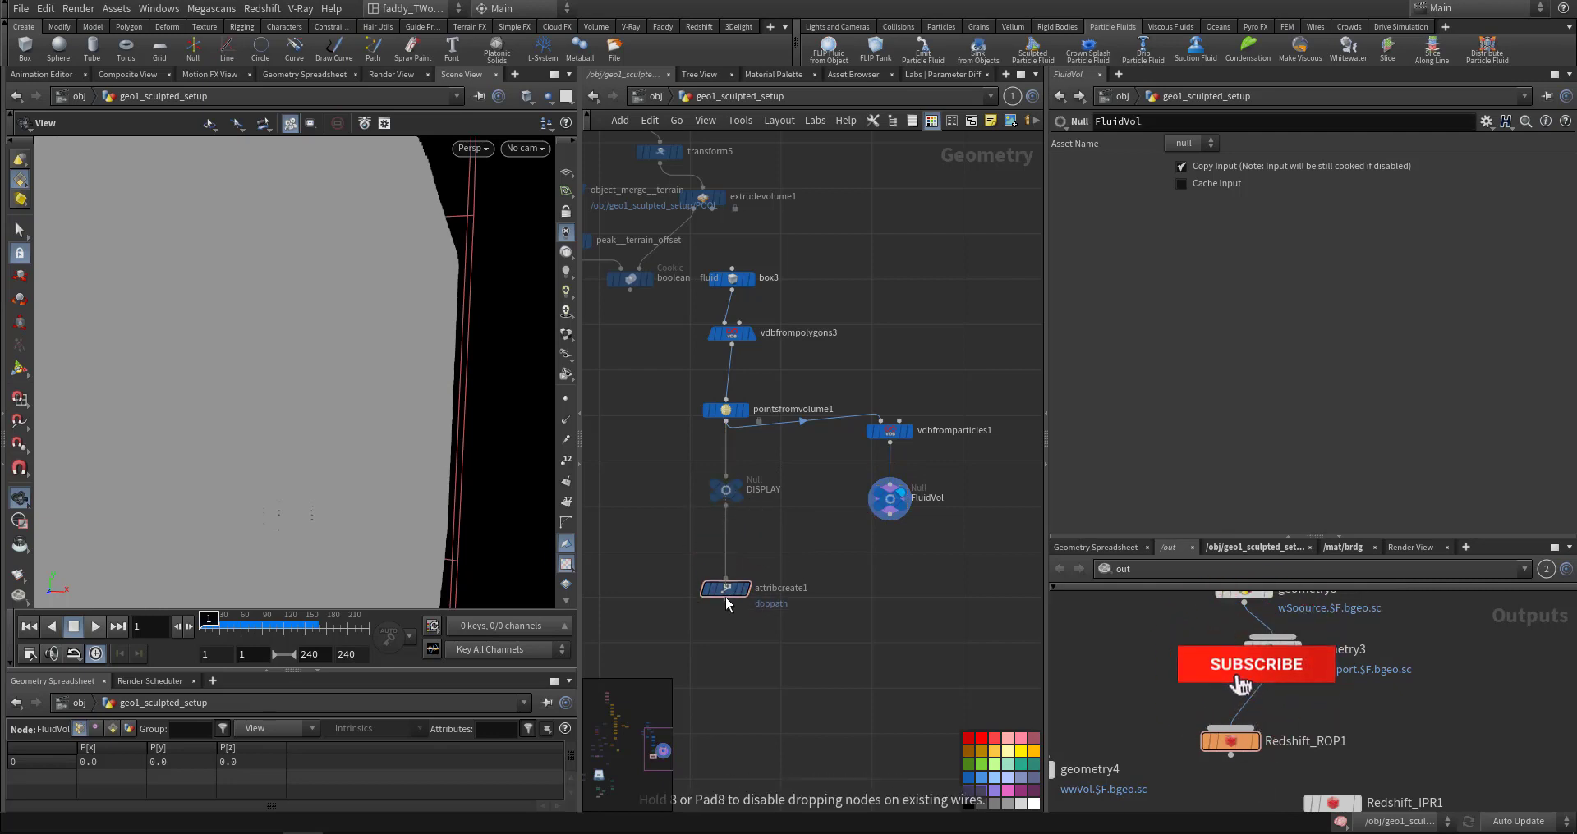
Step: Colour the DISPLAY and FluidVol nulls red in the network
{"action": "left_click_drag", "start_coordinate": [669, 463], "coordinate": [941, 534]}
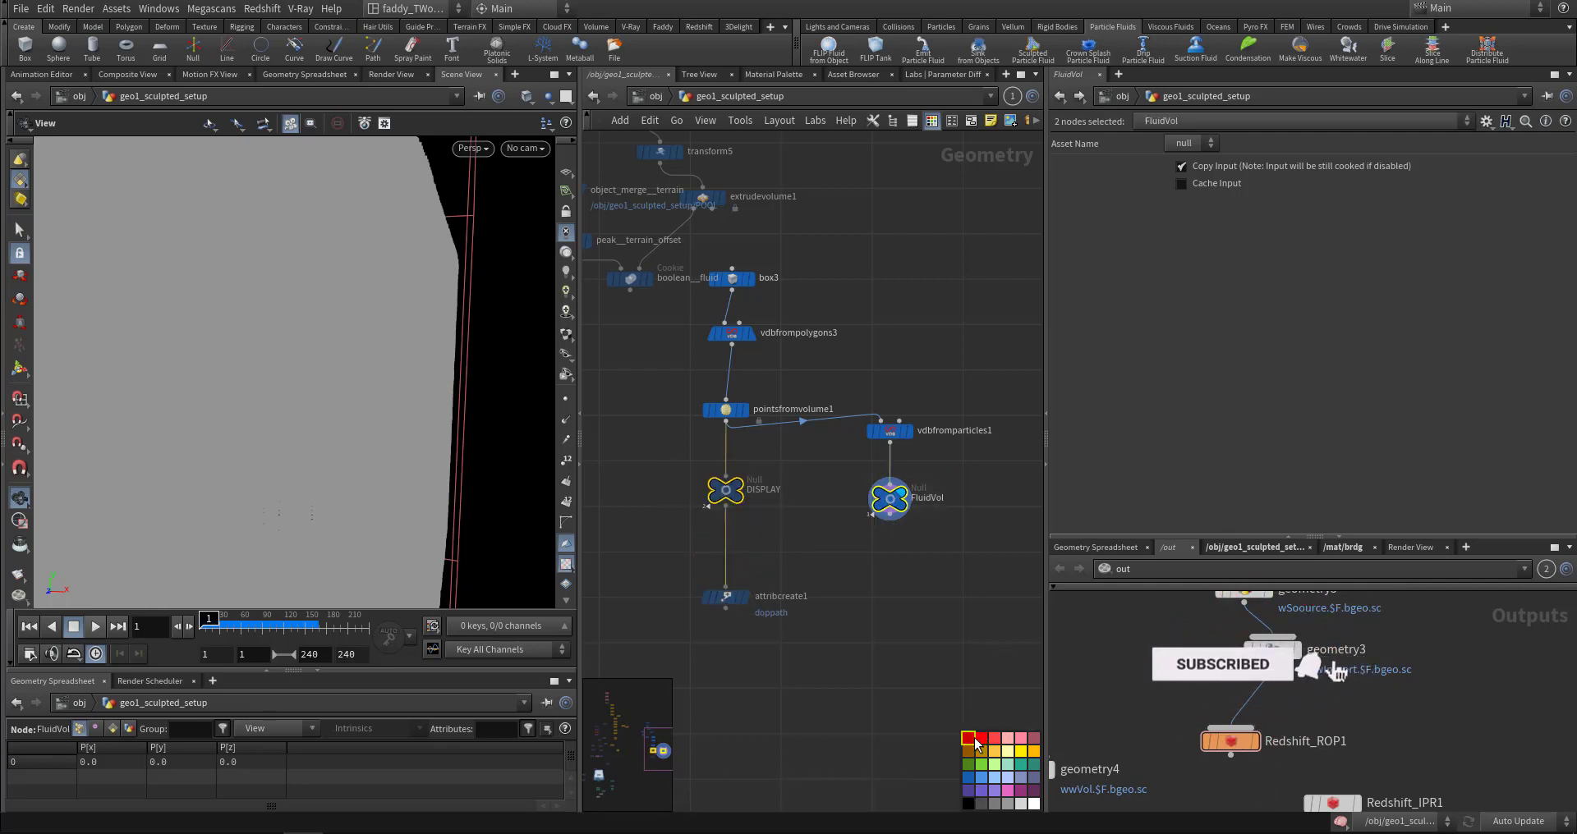
{"action": "left_click", "coordinate": [883, 630]}
{"action": "middle_click_drag", "start_coordinate": [849, 577], "coordinate": [890, 598]}
{"action": "scroll", "coordinate": [889, 593], "scroll_direction": "down", "scroll_amount": 2}
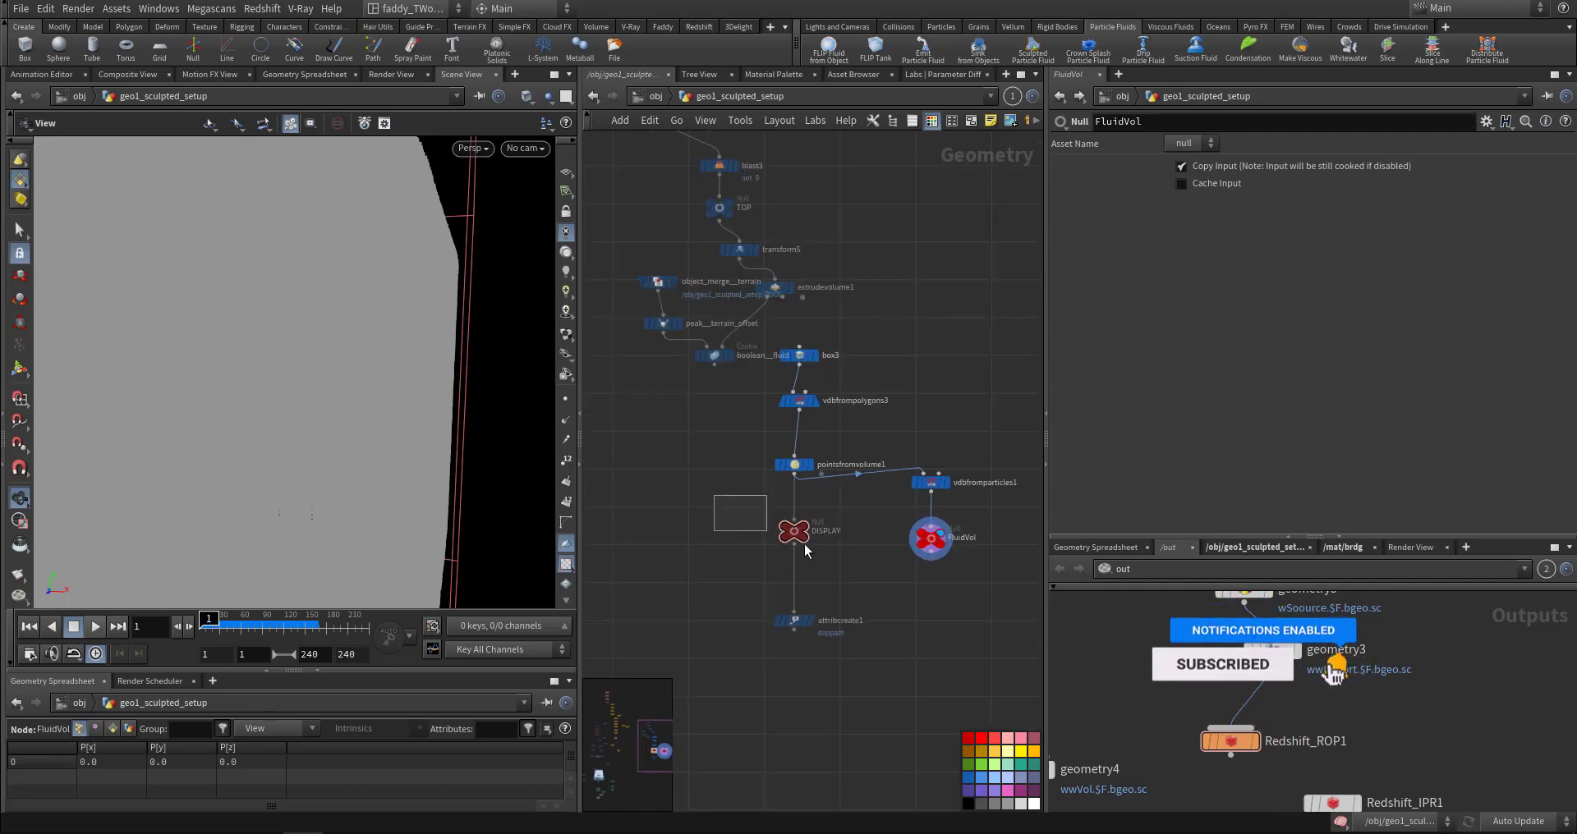
{"action": "scroll", "coordinate": [892, 589], "scroll_direction": "down", "scroll_amount": 3}
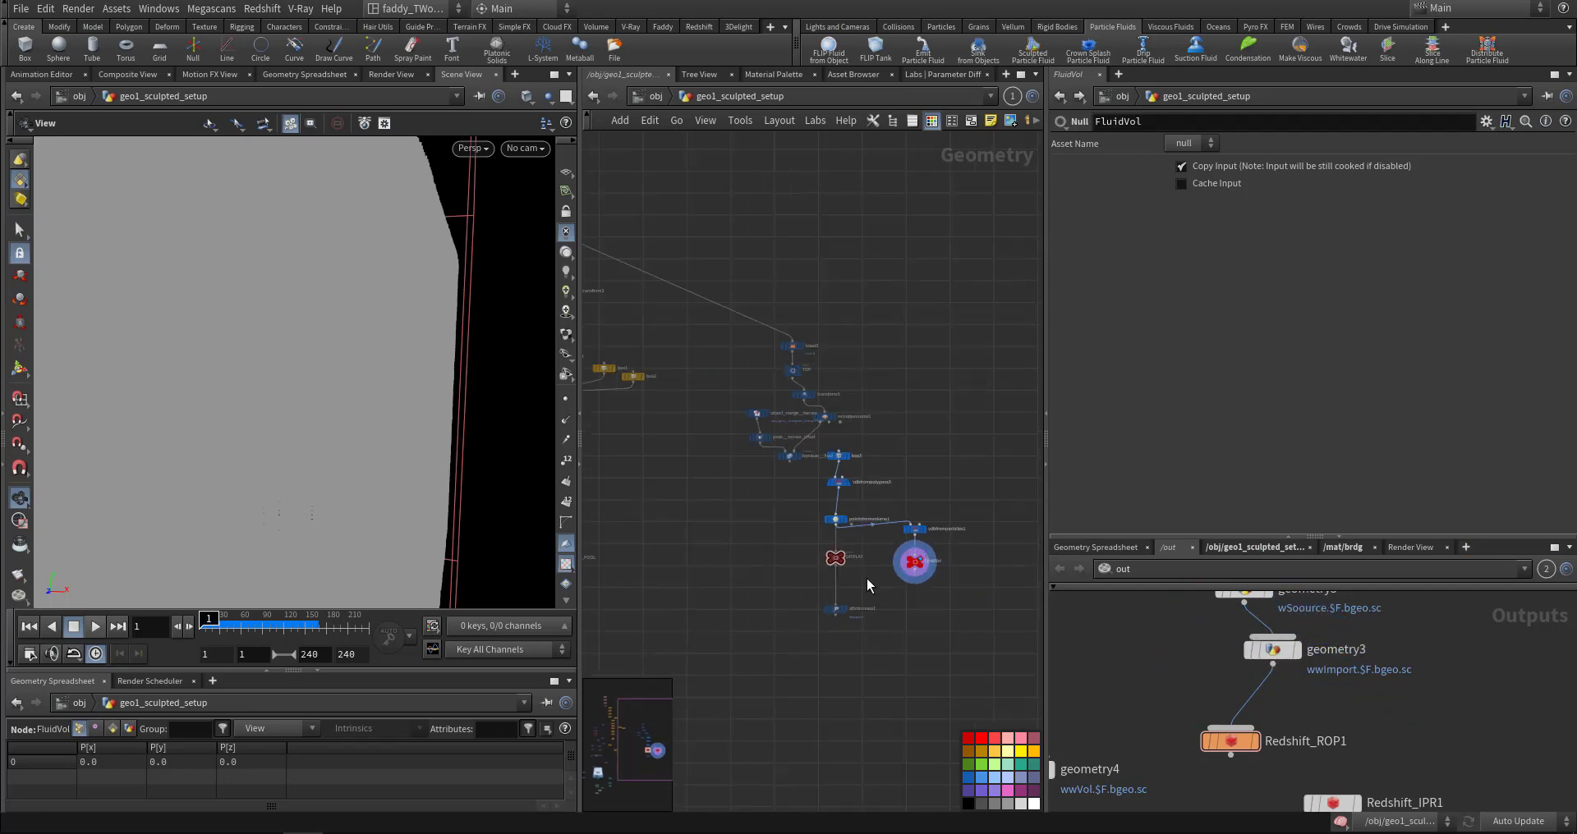
Step: Go to the AutoDopNetwork and set the Particle Separation of the geo1_sculpted FLIP object to 0.2
{"action": "left_click", "coordinate": [654, 100]}
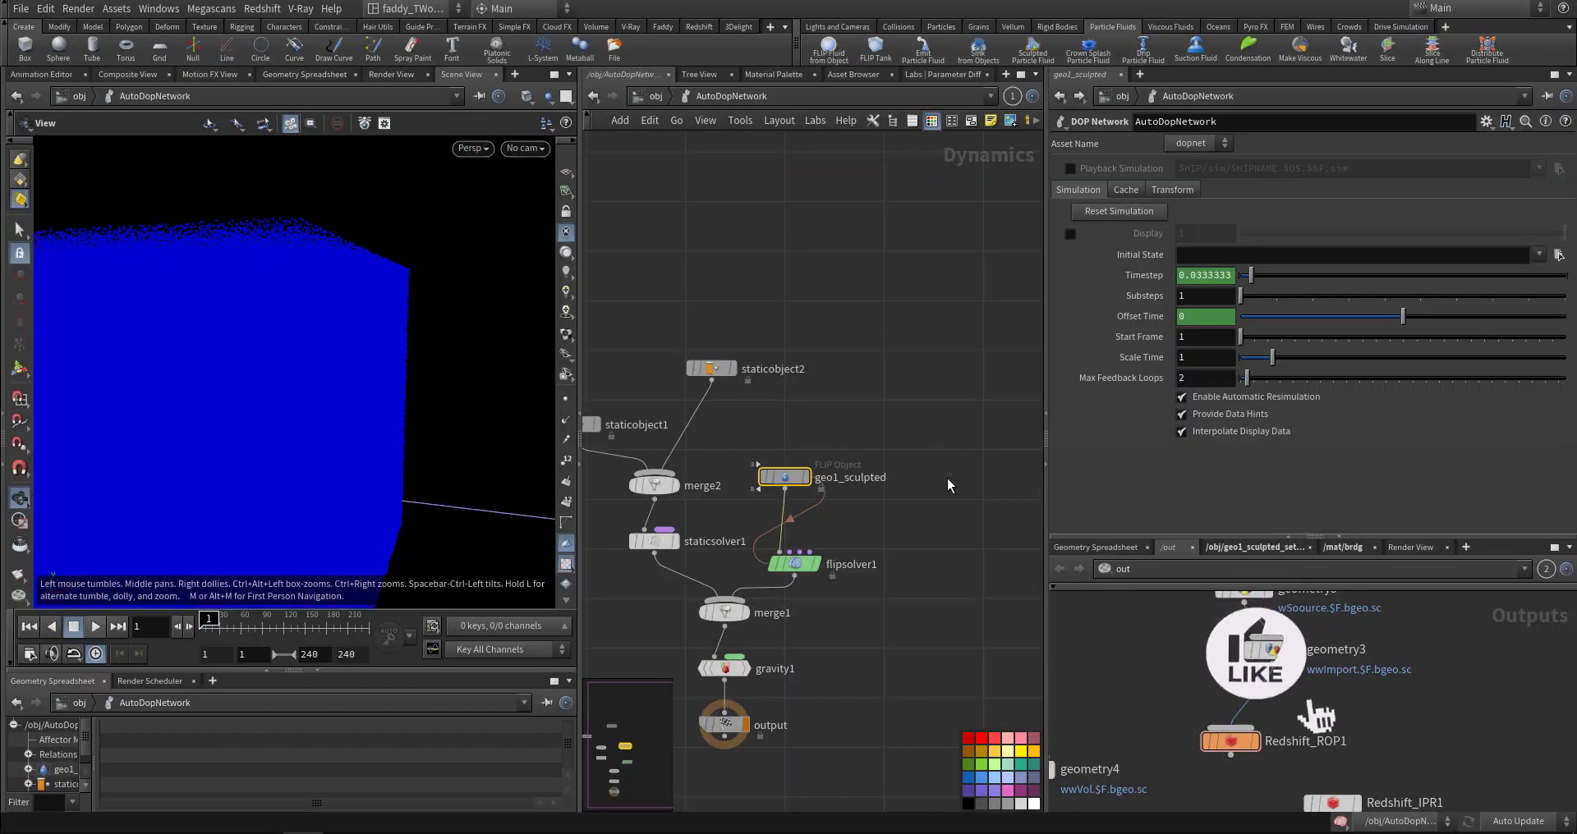
{"action": "middle_click_drag", "start_coordinate": [599, 369], "coordinate": [677, 317]}
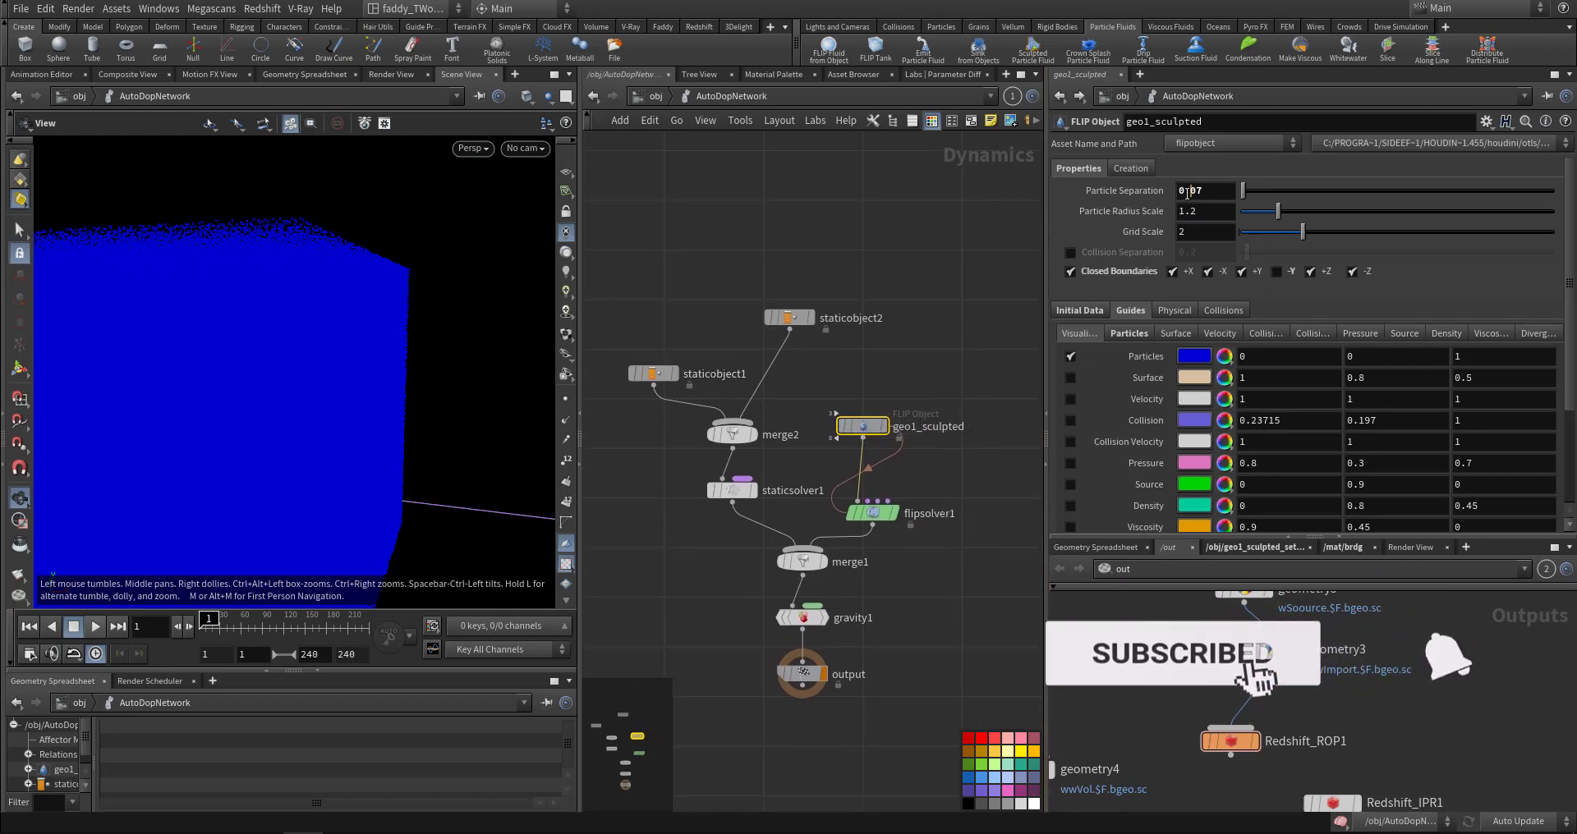
{"action": "left_click_drag", "start_coordinate": [1185, 191], "coordinate": [1228, 192]}
{"action": "type", "text": "2"}
{"action": "key", "text": "Return"}
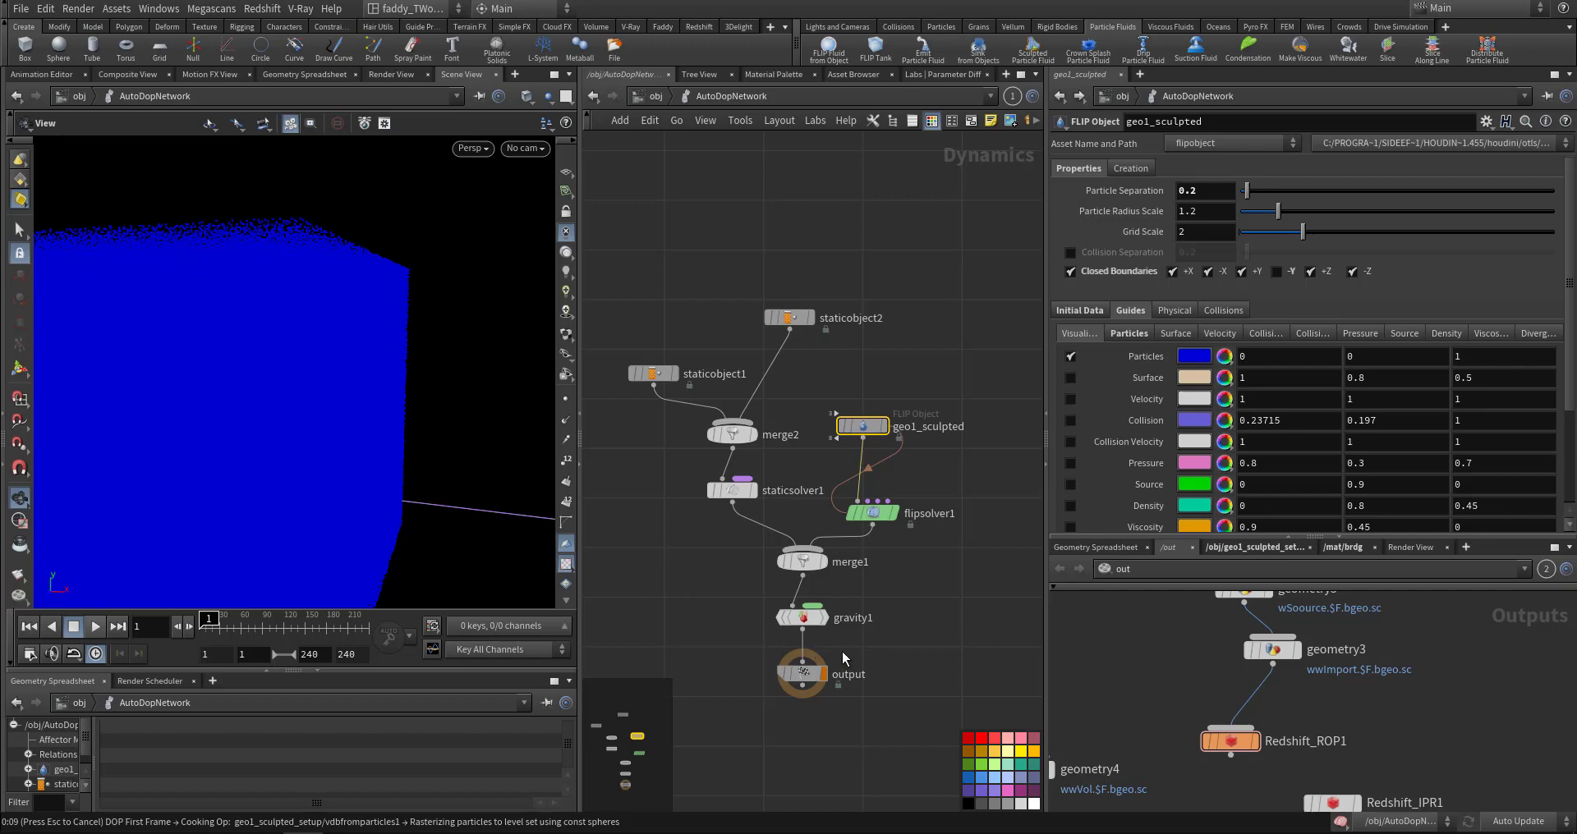
Step: Turn Display Geometry on for staticobject1 to view the pool with the particles and bridge, and turn it off again
{"action": "middle_click_drag", "start_coordinate": [709, 588], "coordinate": [774, 595]}
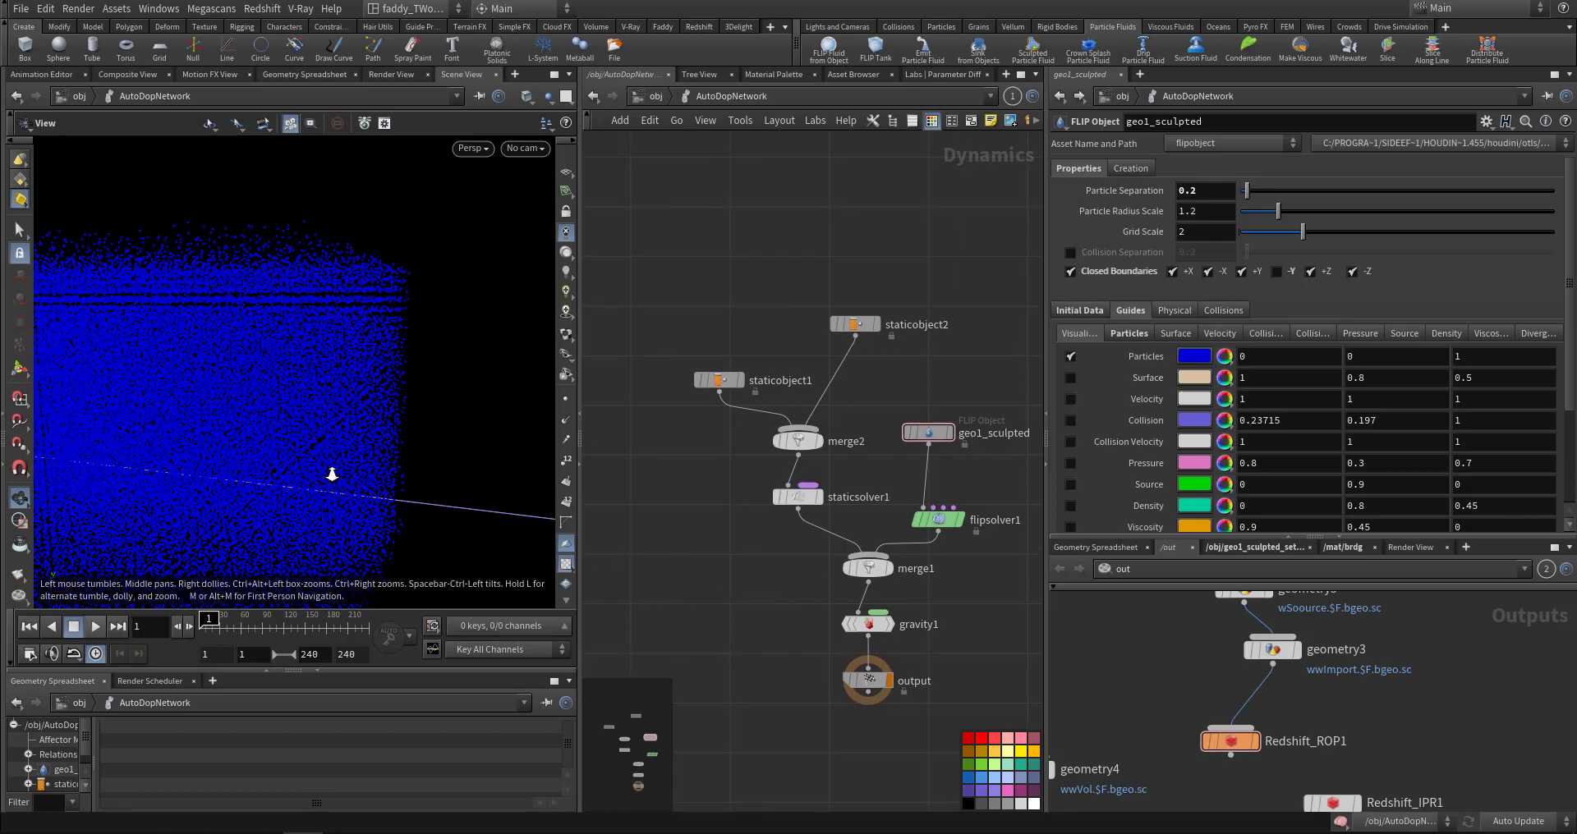
{"action": "right_click_drag", "start_coordinate": [331, 474], "coordinate": [220, 486]}
{"action": "middle_click_drag", "start_coordinate": [329, 462], "coordinate": [433, 501]}
{"action": "left_click_drag", "start_coordinate": [308, 517], "coordinate": [472, 530]}
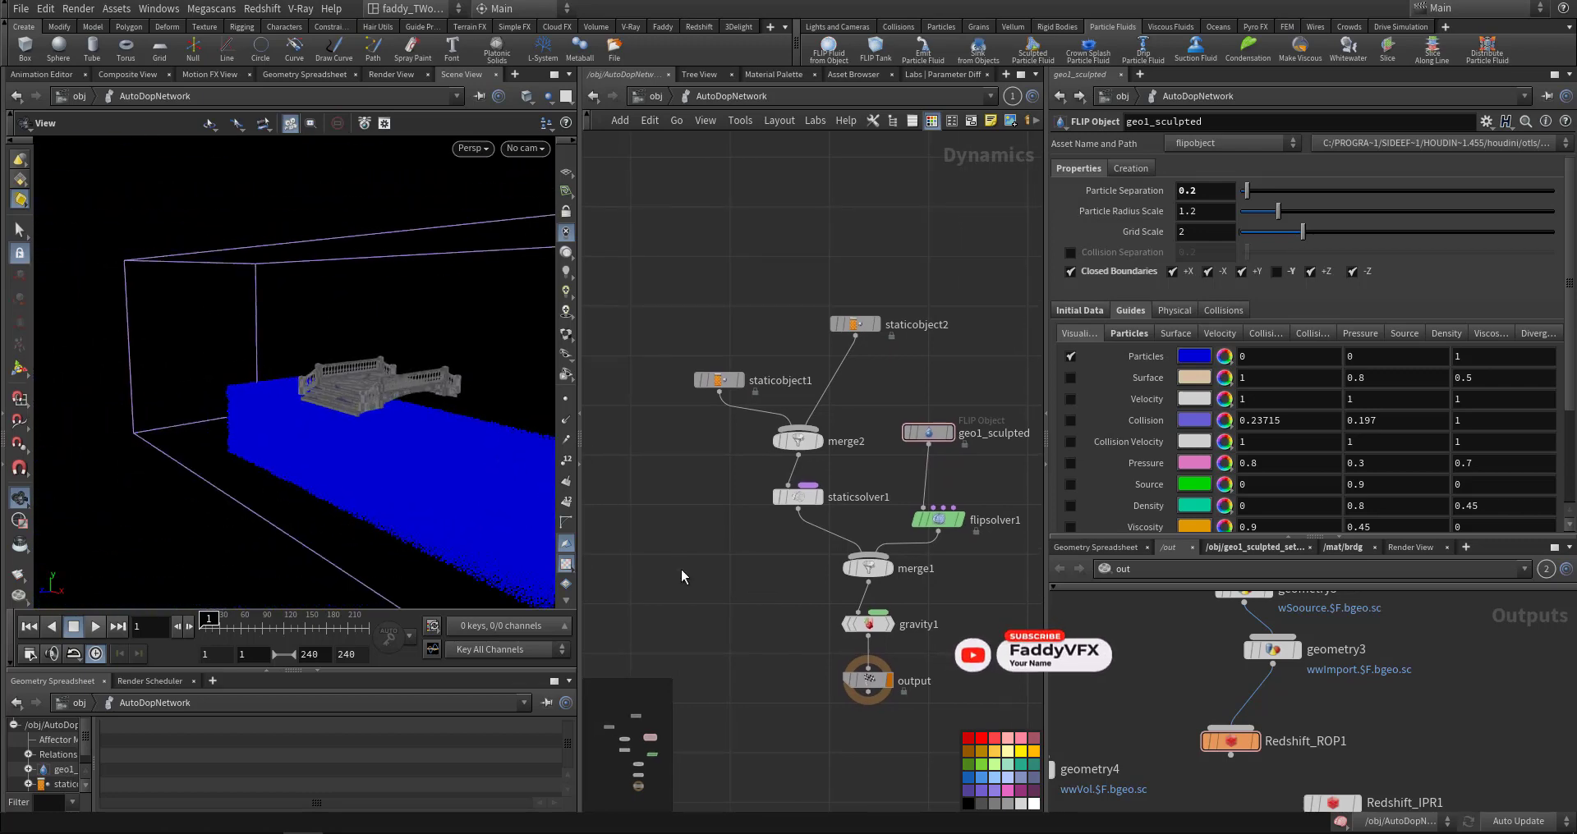
{"action": "middle_click_drag", "start_coordinate": [729, 553], "coordinate": [691, 599]}
{"action": "scroll", "coordinate": [692, 598], "scroll_direction": "up", "scroll_amount": 3}
{"action": "left_click_drag", "start_coordinate": [617, 268], "coordinate": [708, 399]}
{"action": "left_click", "coordinate": [1183, 375]}
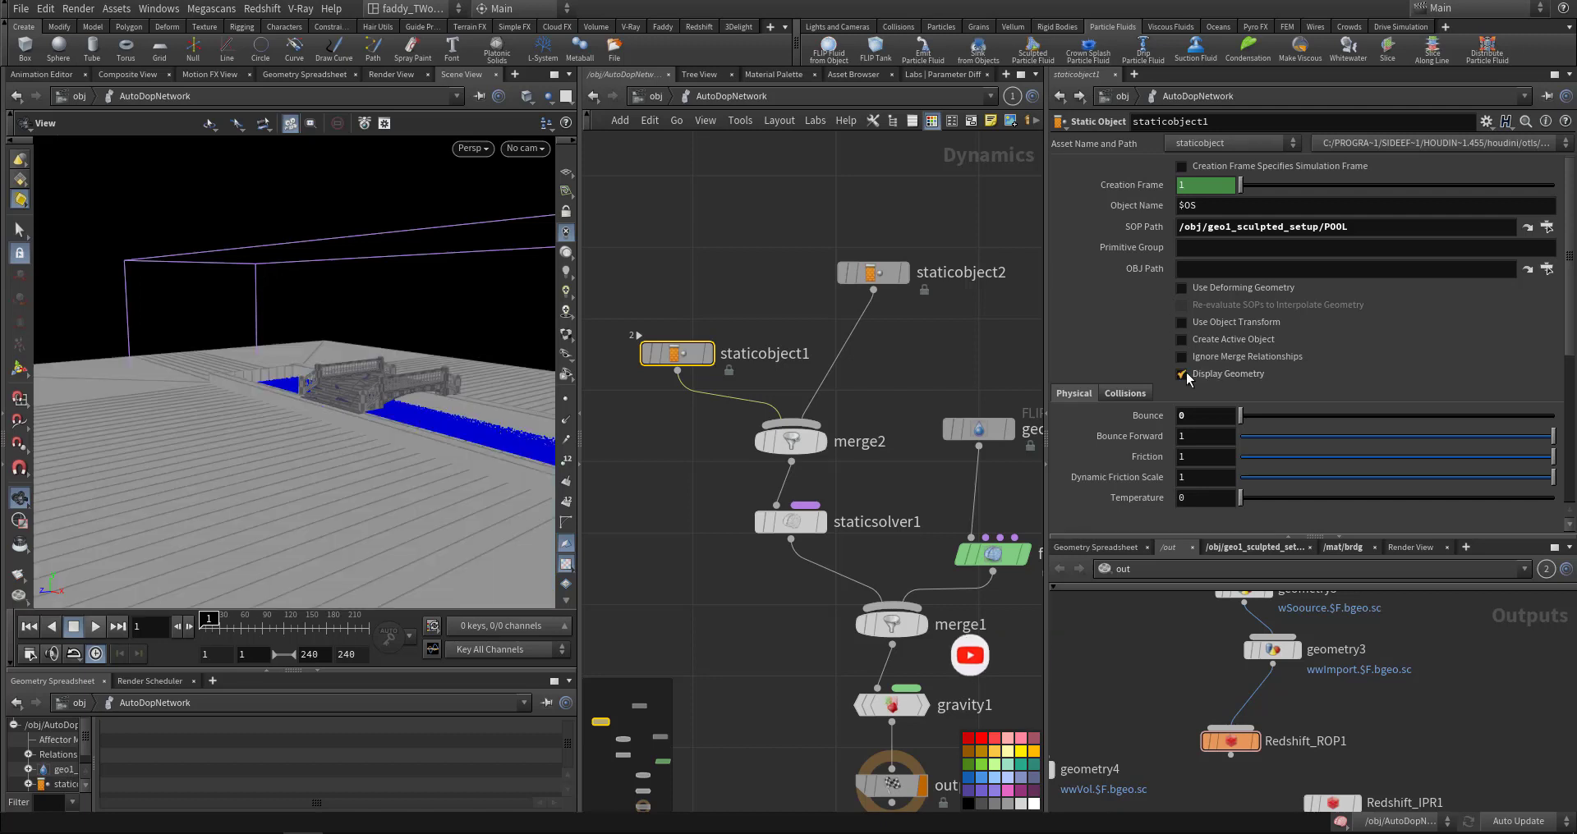
{"action": "left_click", "coordinate": [1183, 374]}
Step: Inspect the bridge collider staticobject2 in the viewport and check its volume collision settings down to Proxy Volume
{"action": "middle_click_drag", "start_coordinate": [794, 319], "coordinate": [745, 340]}
{"action": "left_click_drag", "start_coordinate": [752, 244], "coordinate": [856, 320]}
{"action": "middle_click_drag", "start_coordinate": [354, 381], "coordinate": [244, 392]}
{"action": "right_click_drag", "start_coordinate": [243, 392], "coordinate": [542, 382]}
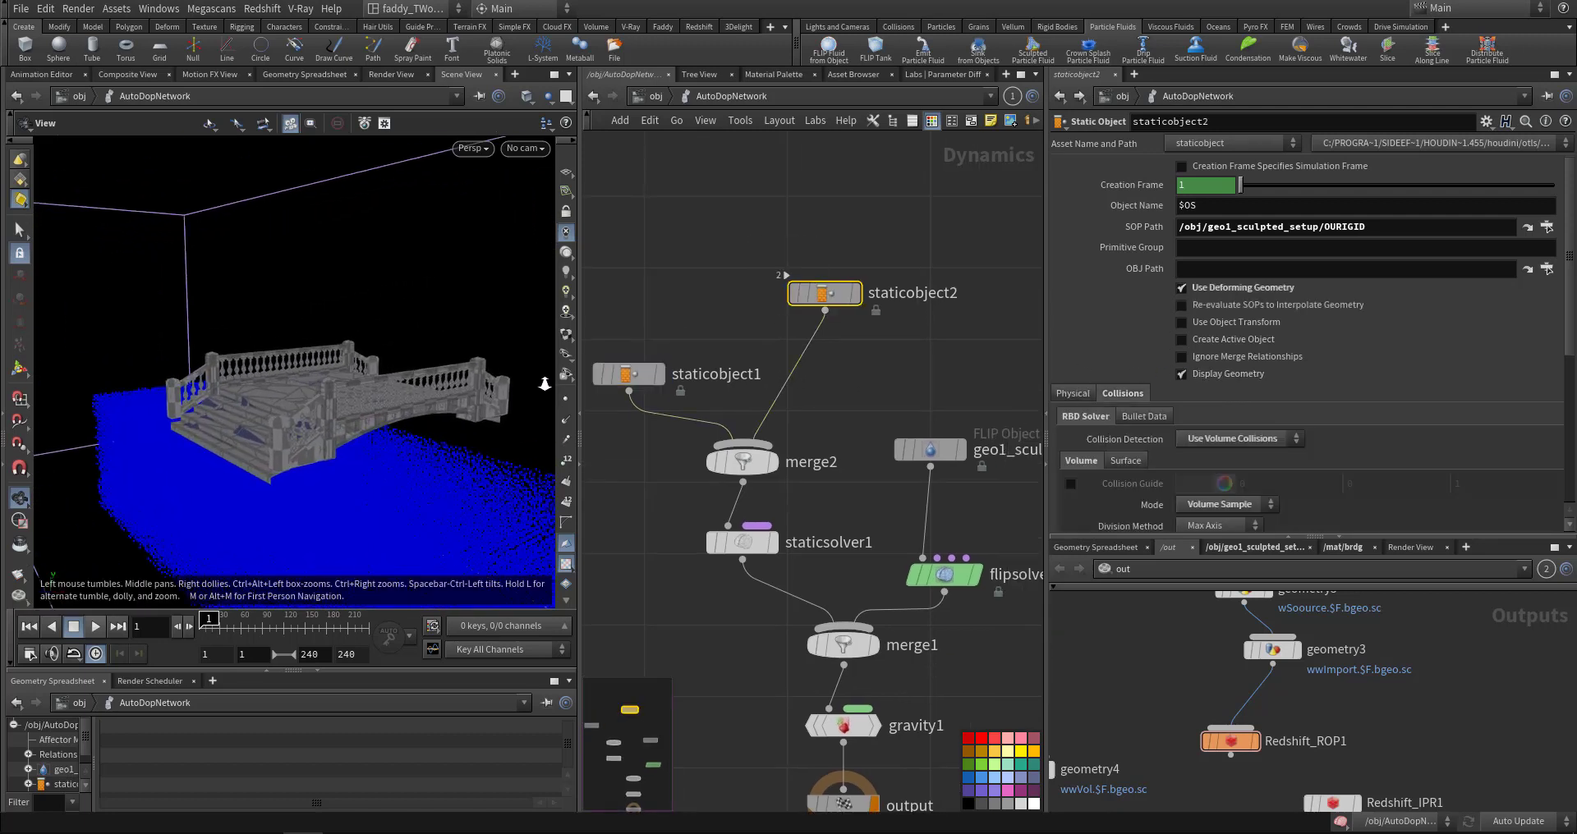
{"action": "left_click_drag", "start_coordinate": [316, 403], "coordinate": [525, 386]}
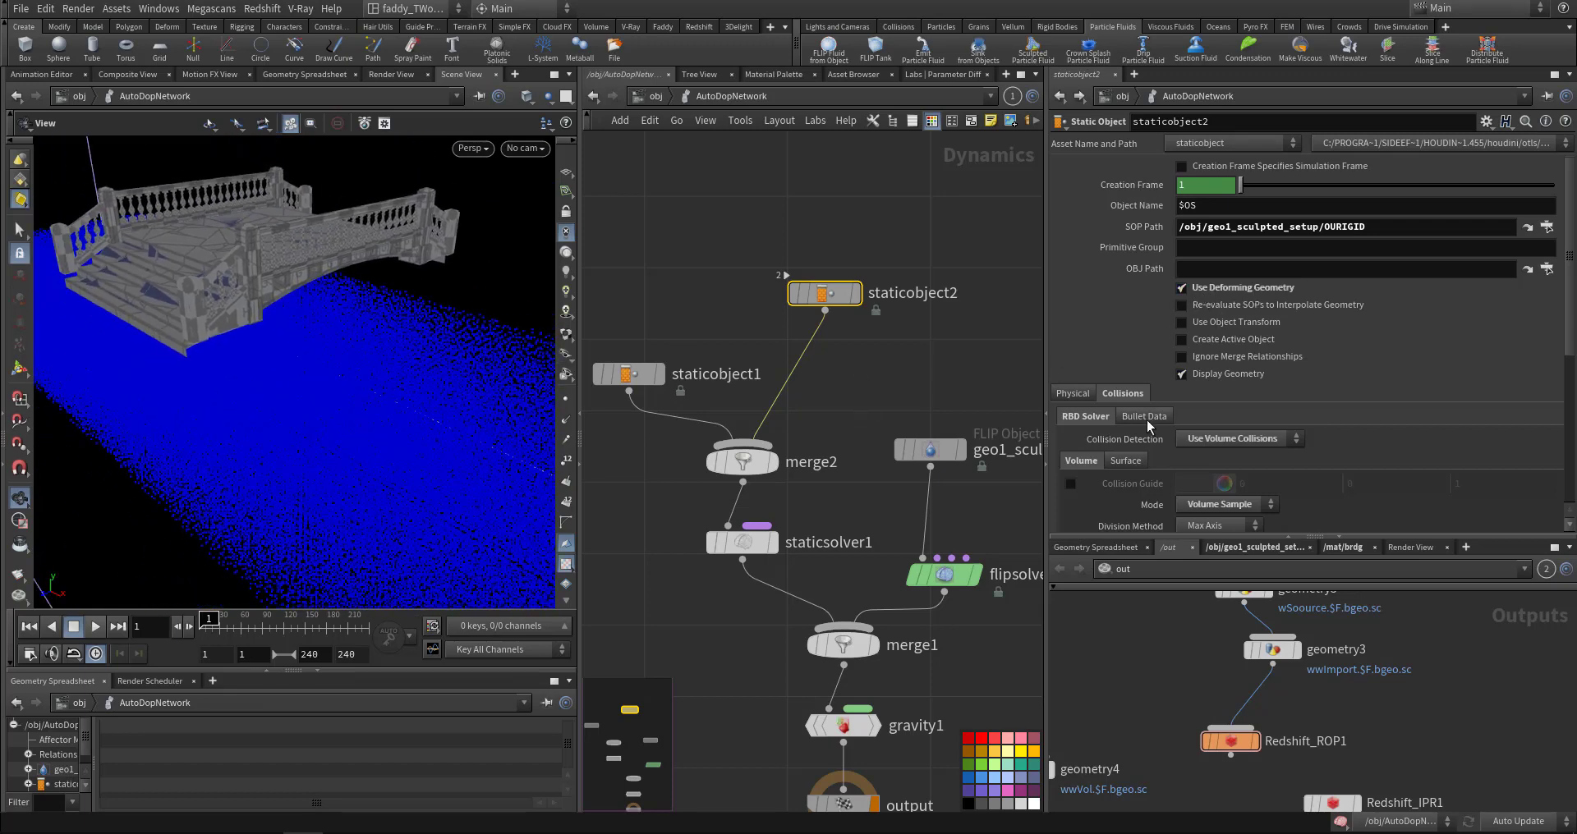
{"action": "scroll", "coordinate": [1146, 421], "scroll_direction": "down", "scroll_amount": 5}
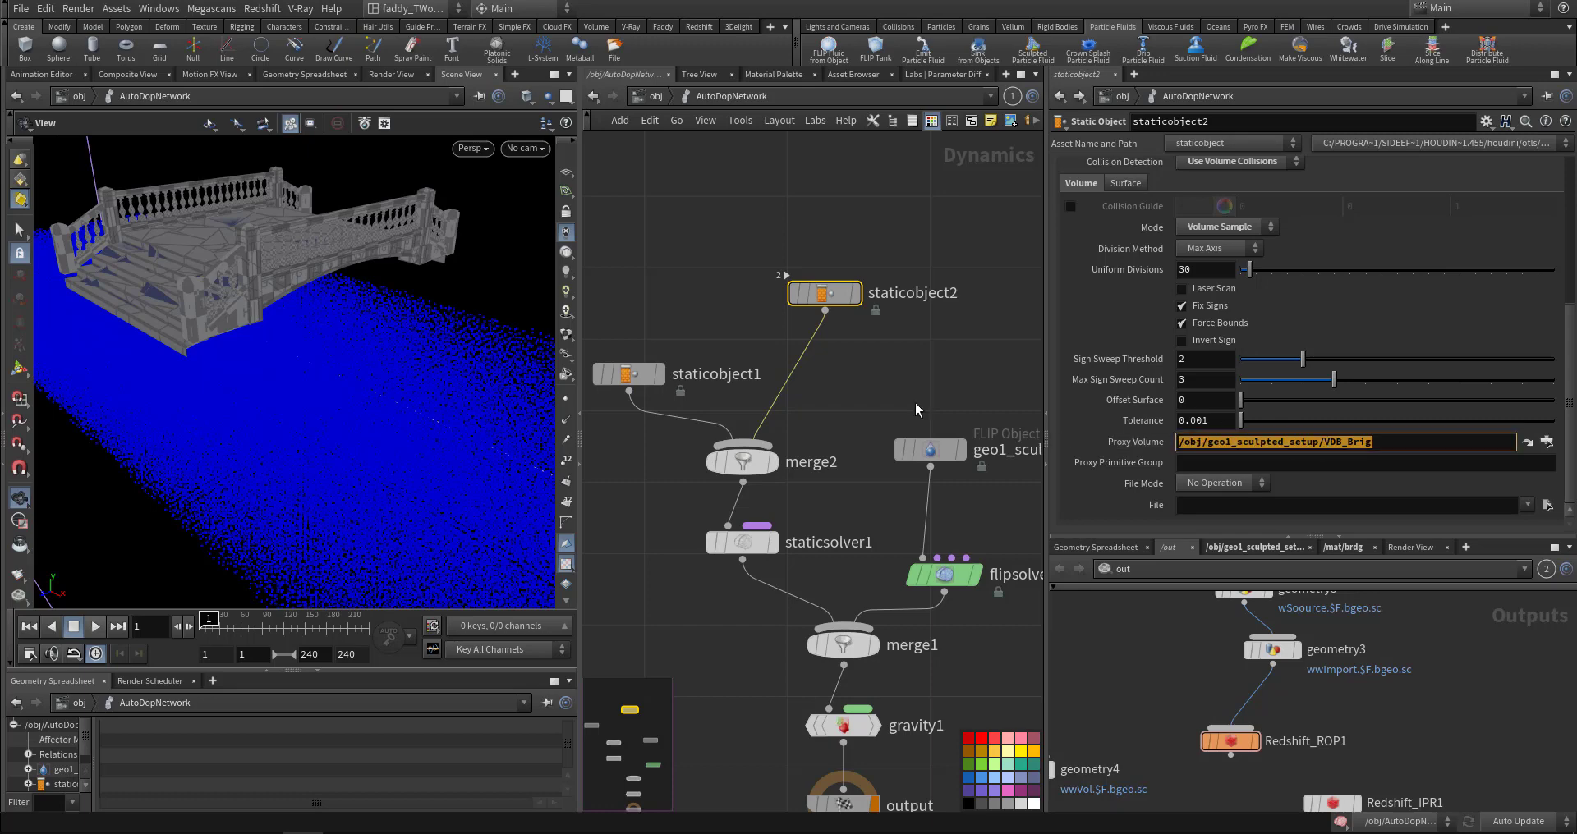
Step: Check the Proxy Volume path in the volume collision settings of staticobject1
{"action": "left_click", "coordinate": [628, 374]}
{"action": "scroll", "coordinate": [1181, 368], "scroll_direction": "up", "scroll_amount": 5}
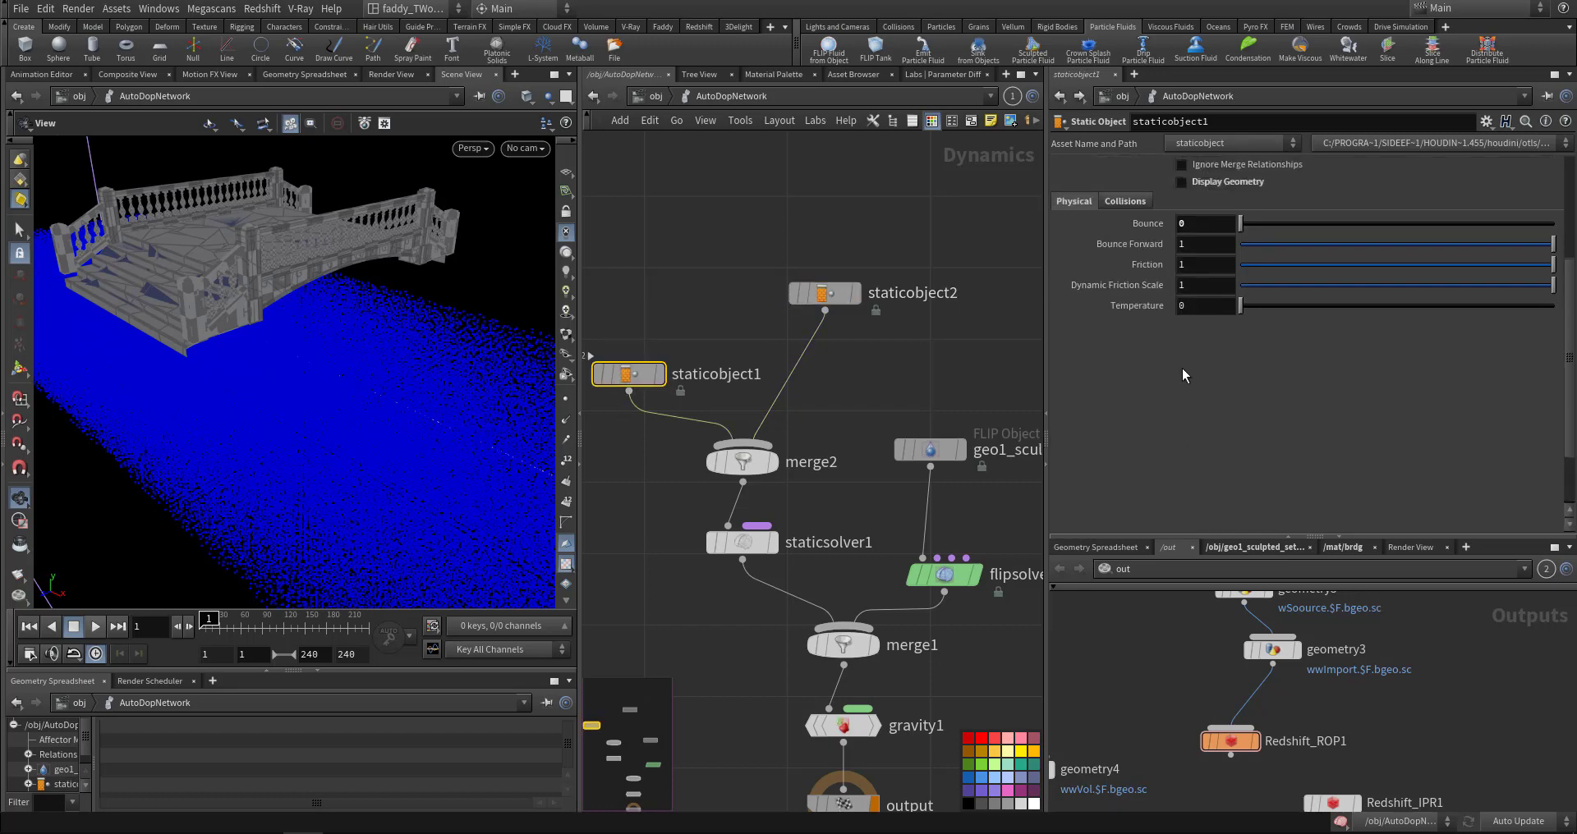
{"action": "left_click_drag", "start_coordinate": [1389, 442], "coordinate": [1137, 440]}
{"action": "left_click", "coordinate": [904, 371]}
Step: Review the initial data of geo1_sculpted, keeping Narrow Band as input type and checking its SOP Path and Surface Volume
{"action": "middle_click_drag", "start_coordinate": [1003, 402], "coordinate": [871, 360]}
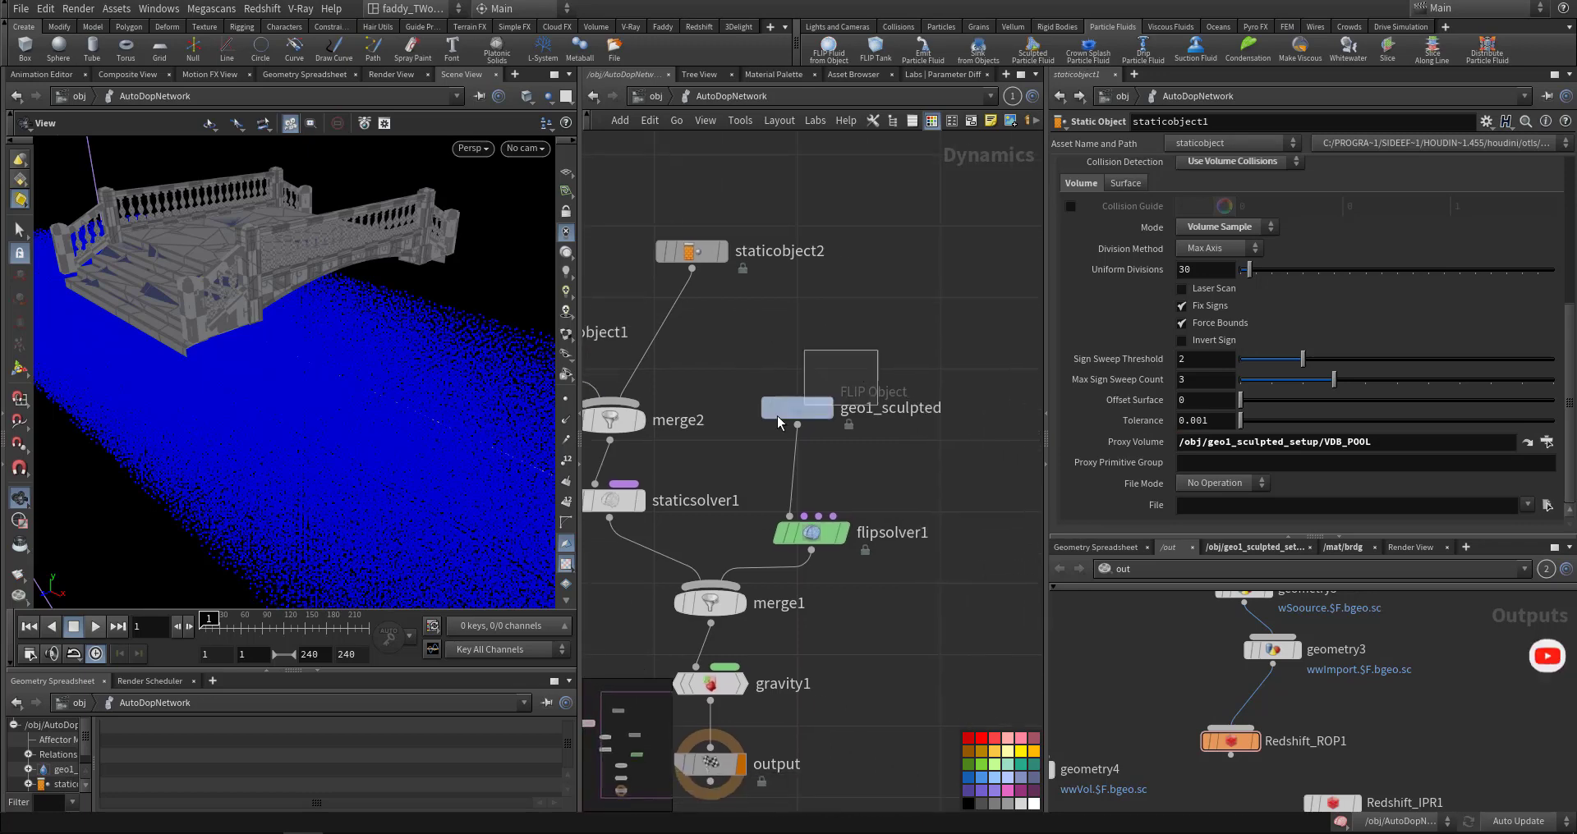
{"action": "left_click", "coordinate": [796, 408]}
{"action": "left_click", "coordinate": [1078, 311]}
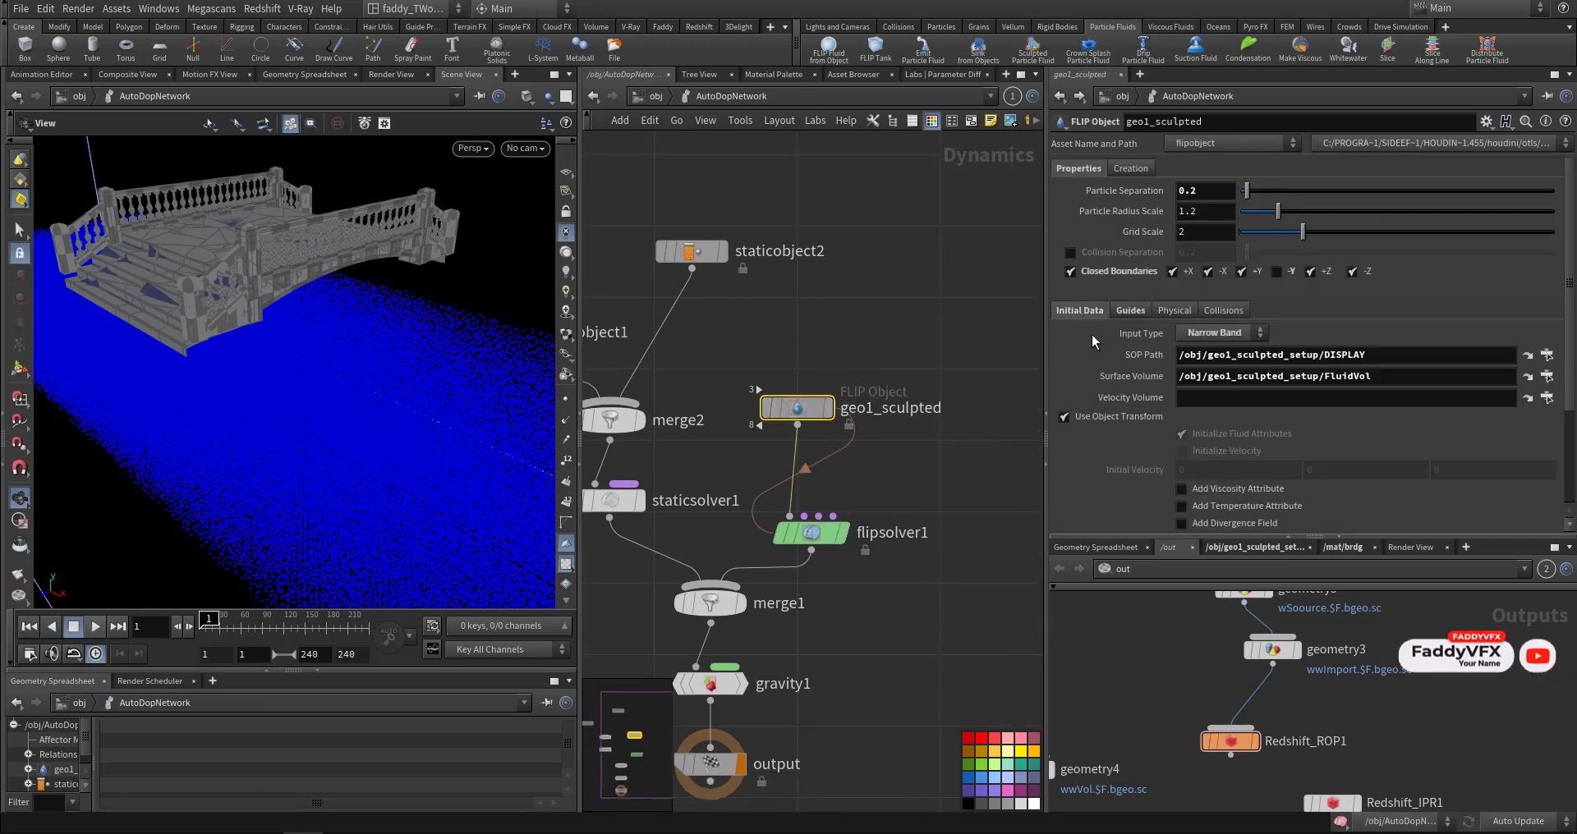
{"action": "left_click", "coordinate": [1220, 334]}
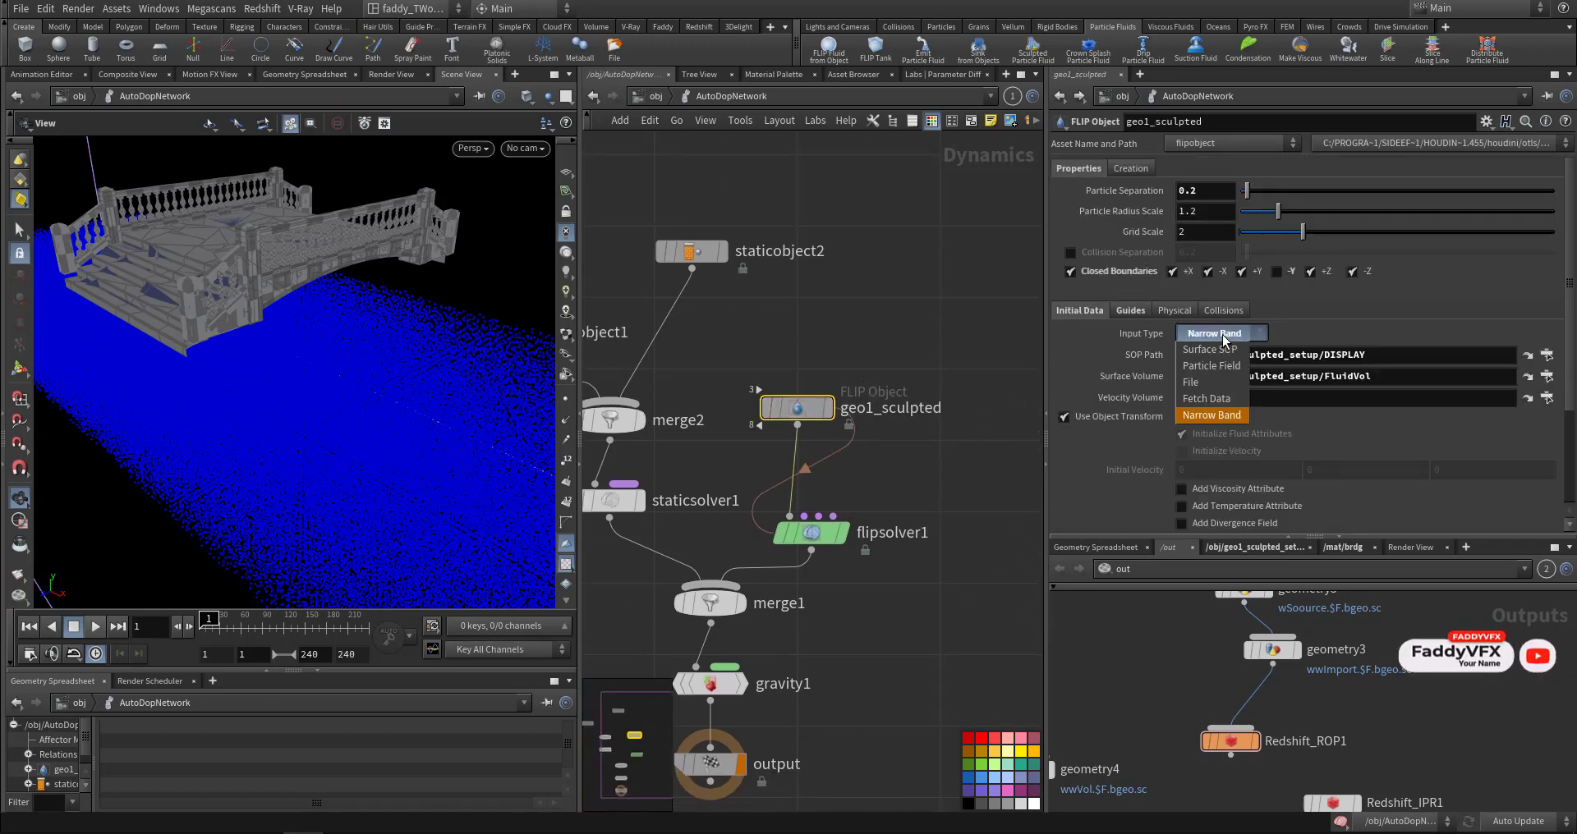
{"action": "left_click", "coordinate": [1232, 415]}
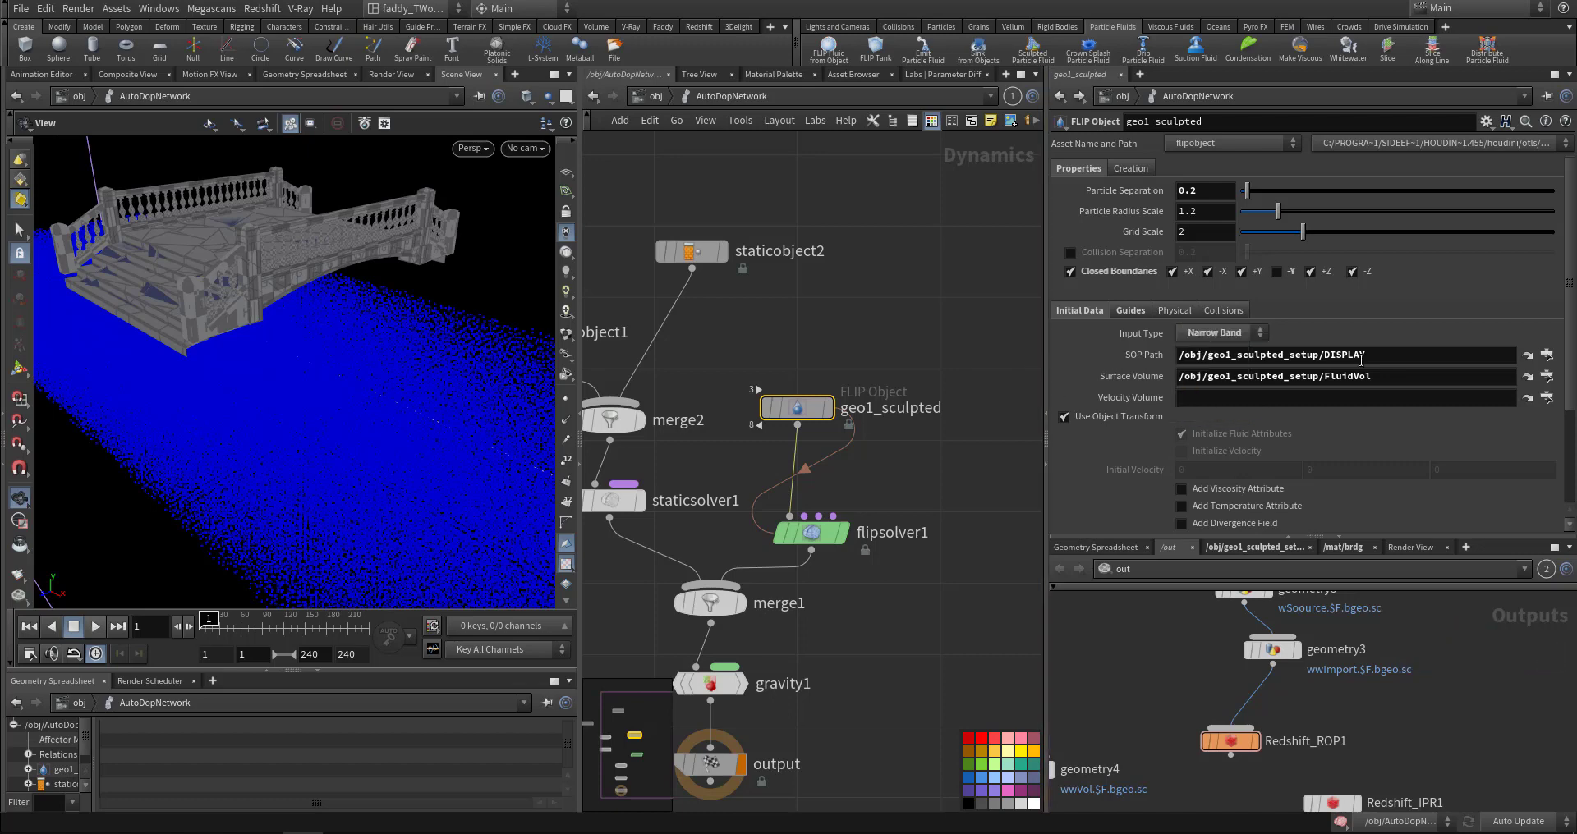
{"action": "left_click_drag", "start_coordinate": [1347, 356], "coordinate": [1315, 378]}
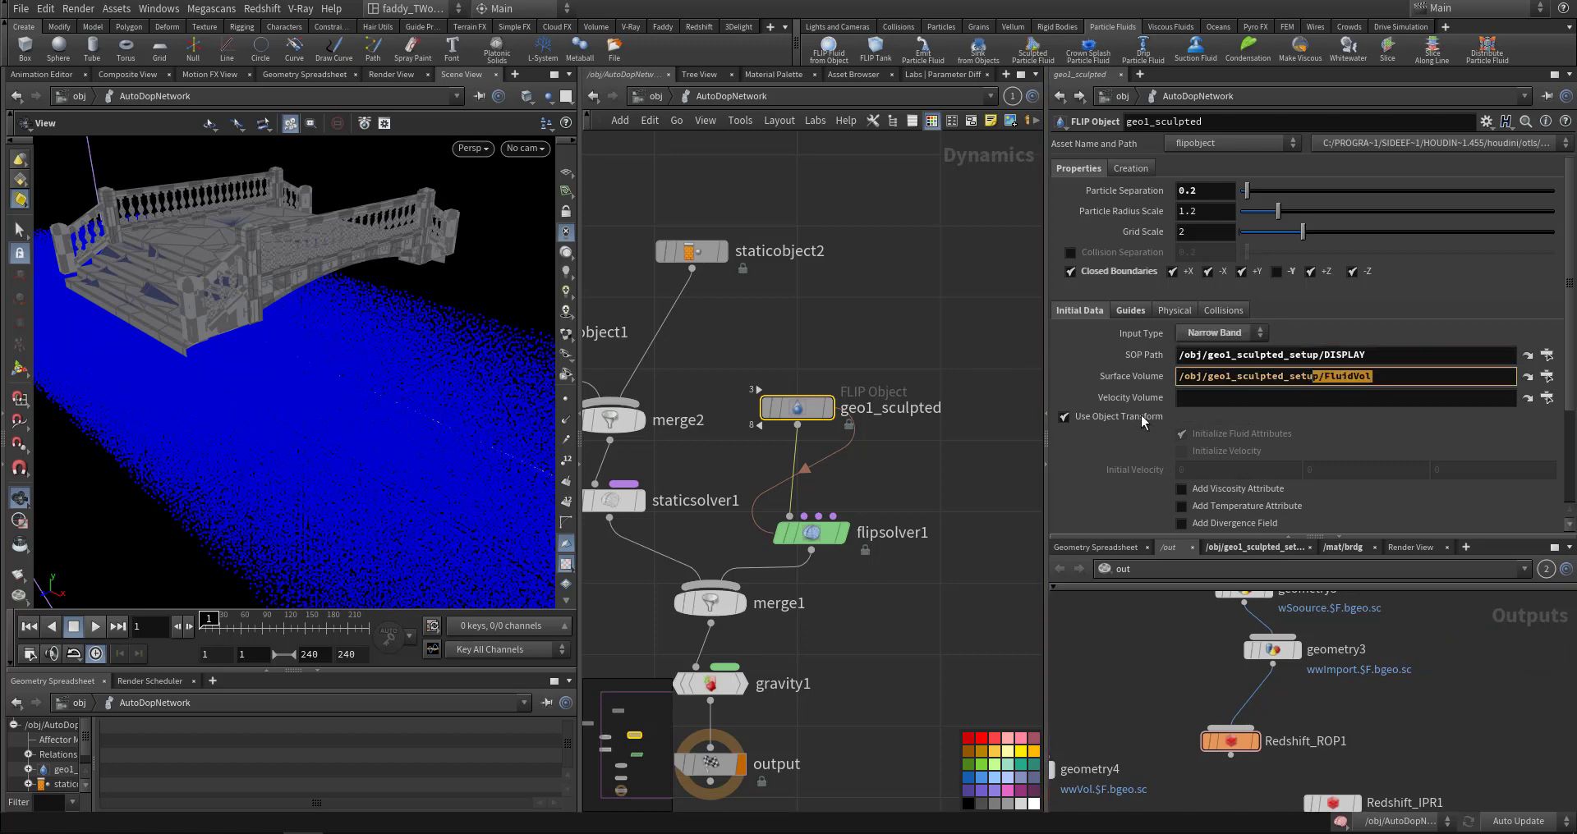
{"action": "left_click", "coordinate": [959, 435]}
Step: Look through the guides, physical and collision settings of geo1_sculpted and return to its initial data
{"action": "middle_click_drag", "start_coordinate": [957, 452], "coordinate": [954, 353]}
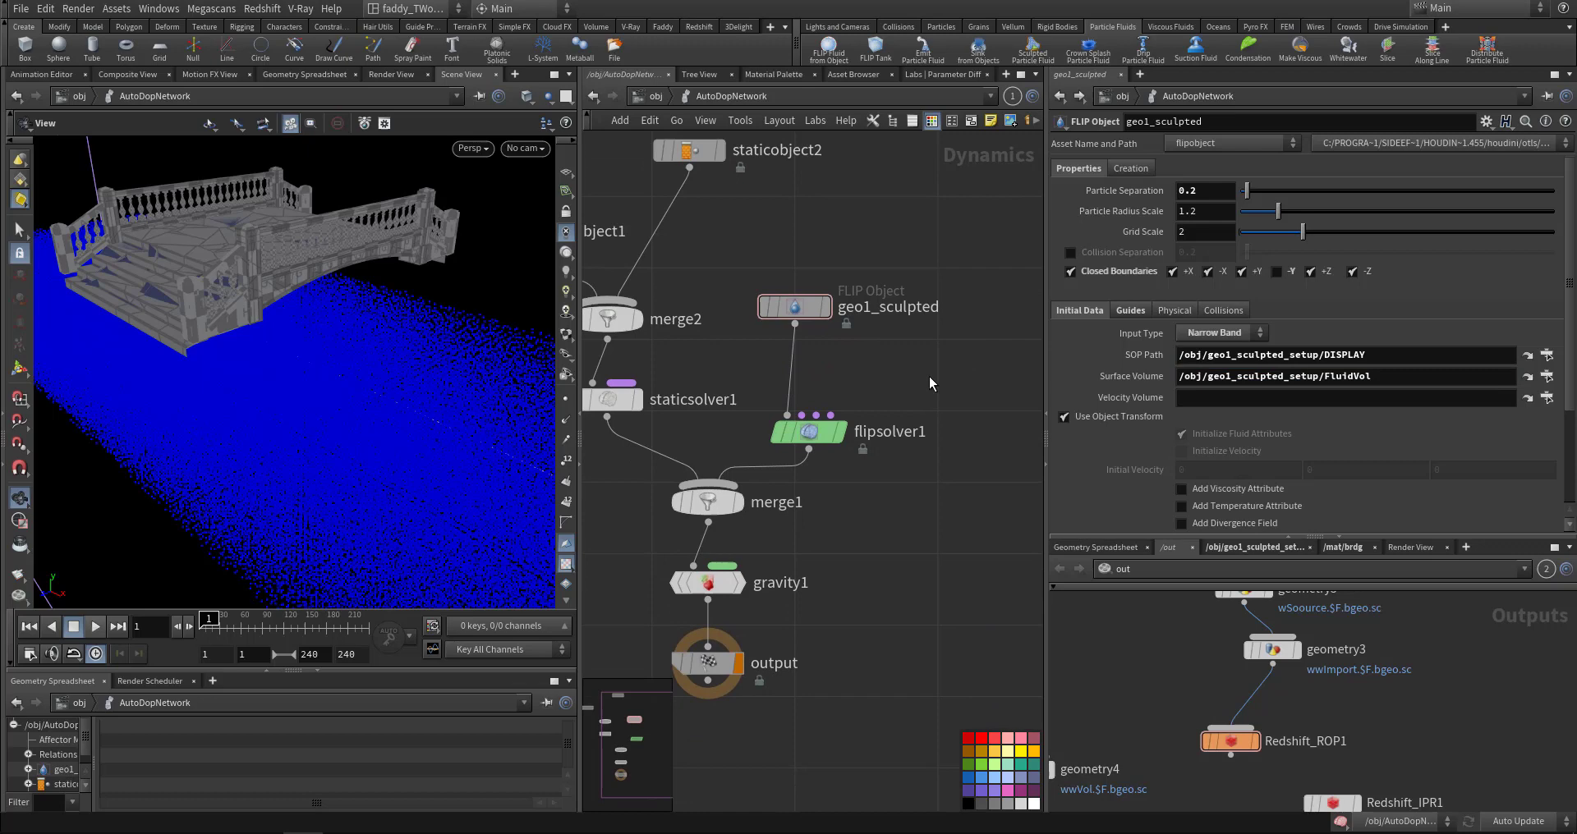
{"action": "left_click", "coordinate": [1129, 312]}
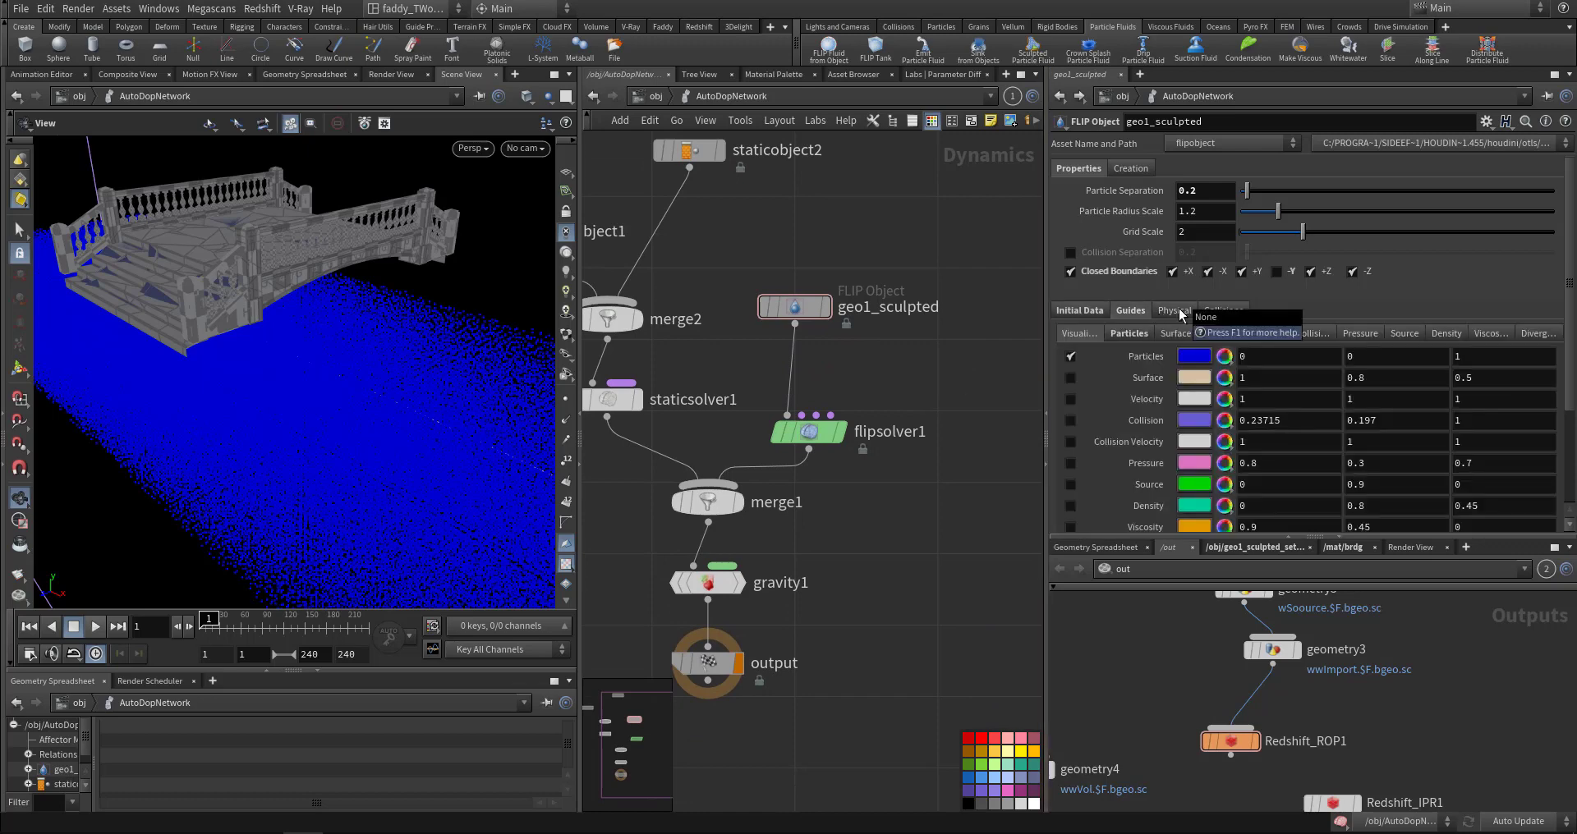
{"action": "left_click", "coordinate": [1178, 312]}
{"action": "left_click", "coordinate": [1221, 312]}
{"action": "left_click", "coordinate": [1079, 311]}
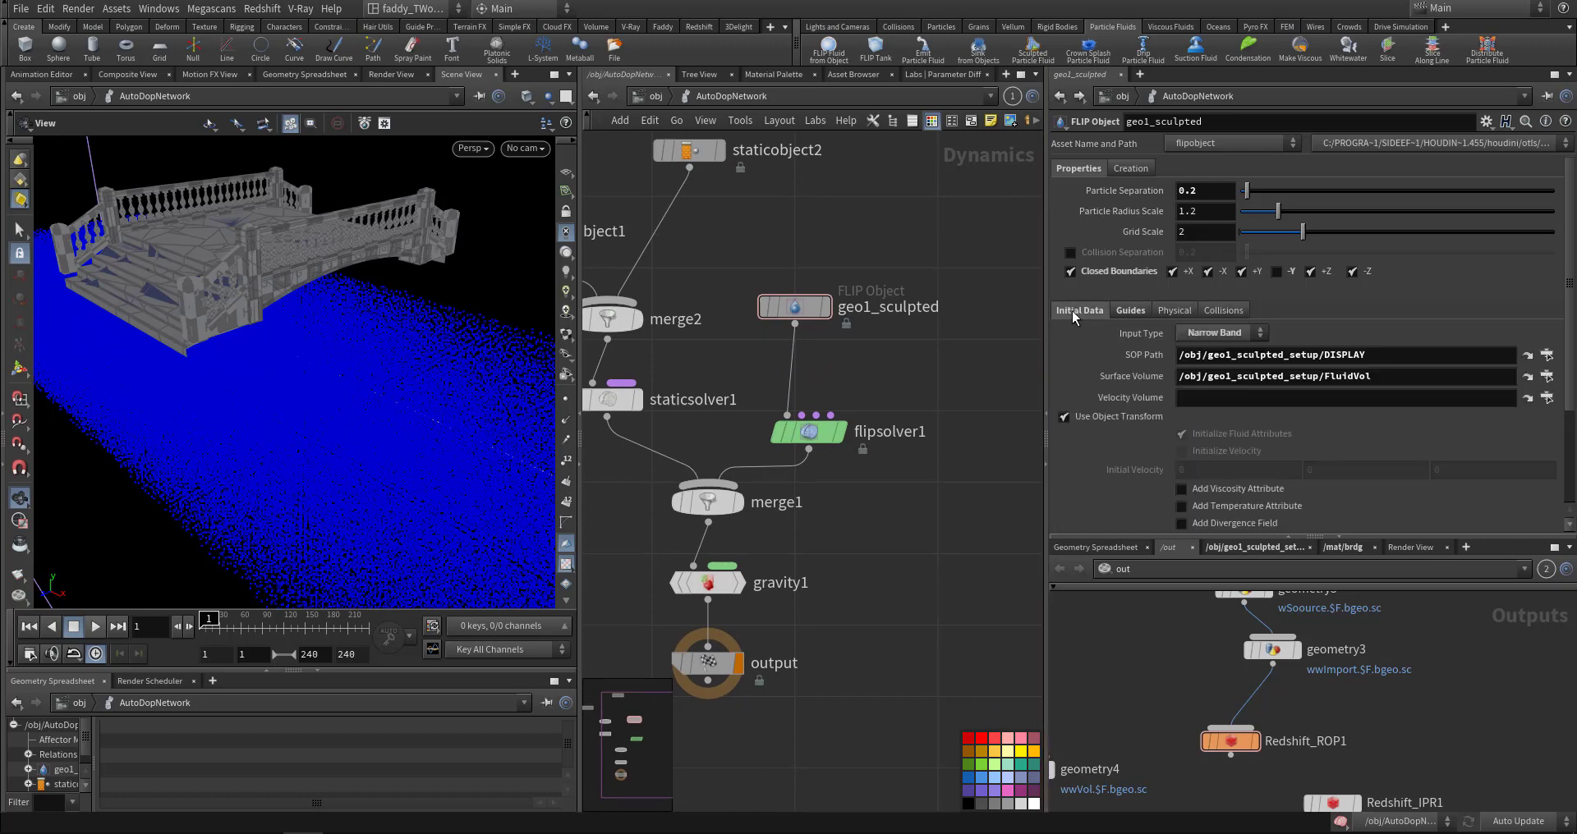
Step: Compare the physical Bounce settings of staticobject2 and staticobject1
{"action": "middle_click_drag", "start_coordinate": [879, 271], "coordinate": [978, 426]}
{"action": "left_click", "coordinate": [791, 305]}
{"action": "scroll", "coordinate": [1153, 344], "scroll_direction": "up", "scroll_amount": 3}
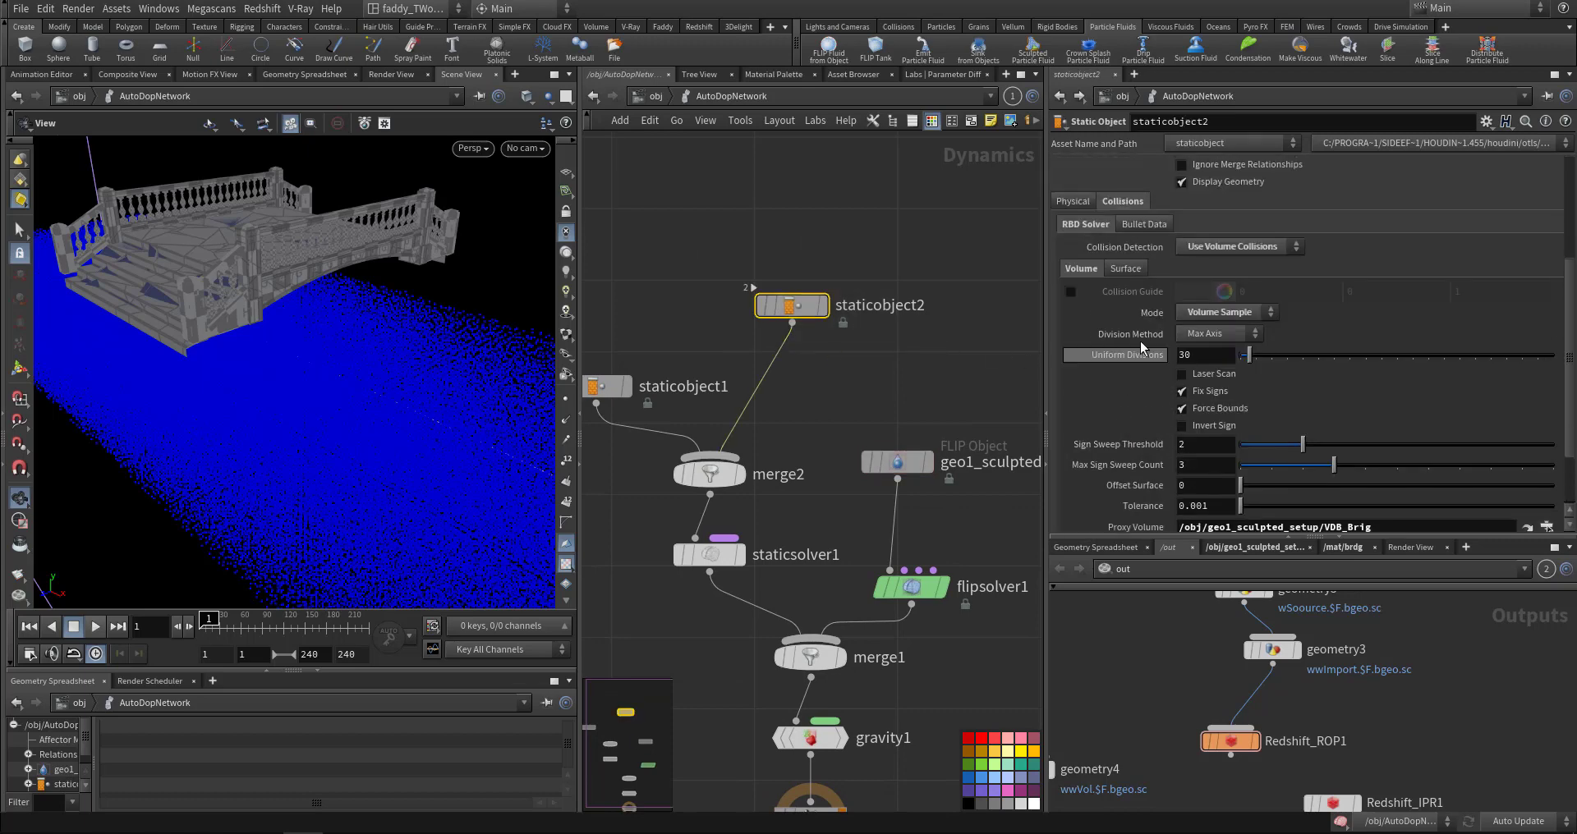
{"action": "left_click", "coordinate": [1076, 202]}
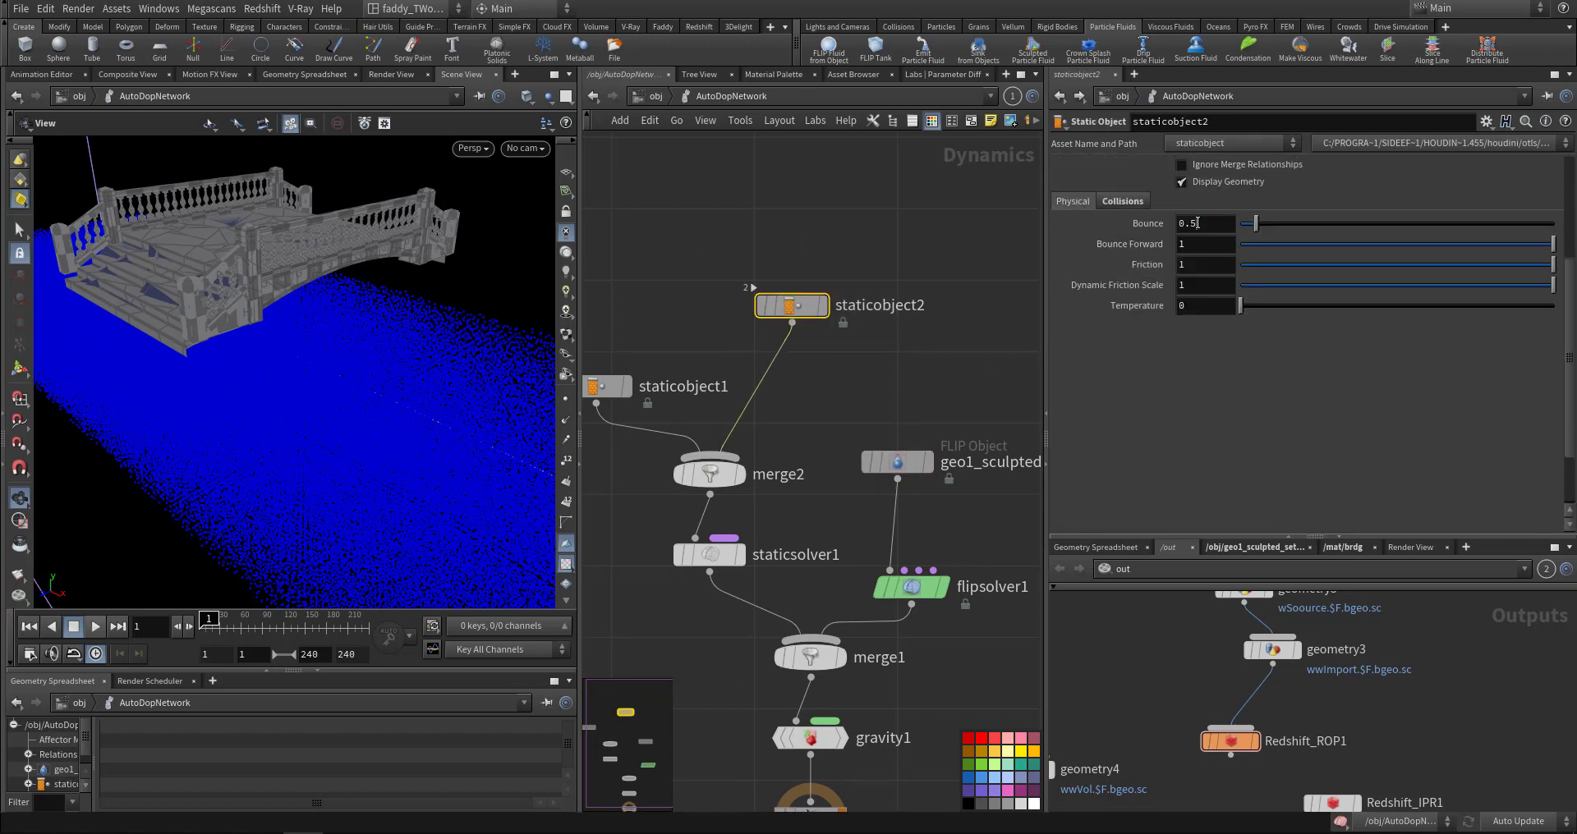
{"action": "left_click", "coordinate": [607, 386]}
{"action": "left_click", "coordinate": [1082, 203]}
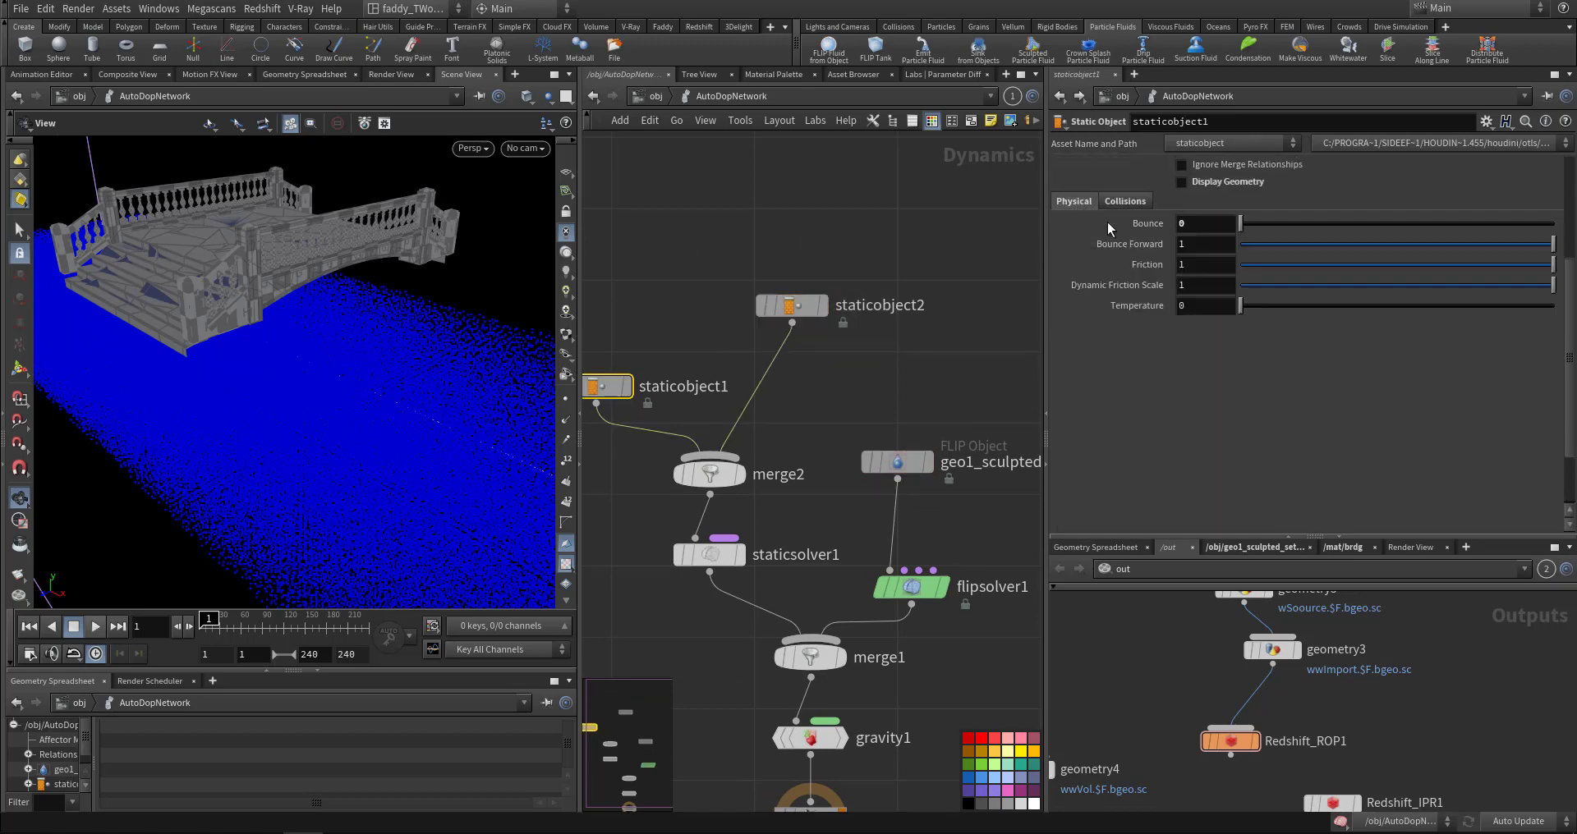
{"action": "middle_click_drag", "start_coordinate": [669, 246], "coordinate": [766, 254]}
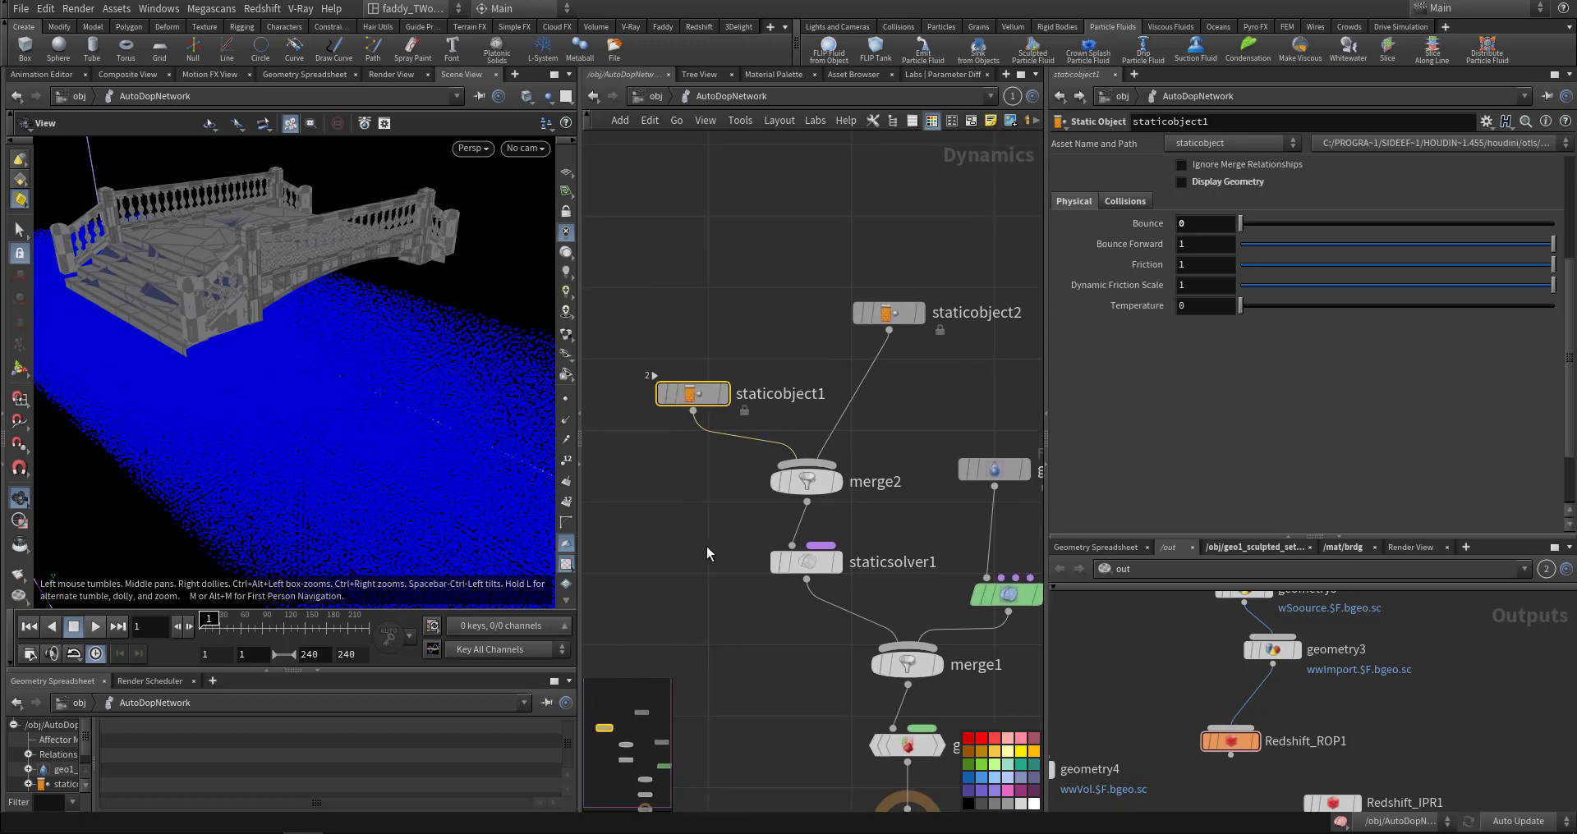
Step: Examine the substep and particle reseeding settings of flipsolver1
{"action": "middle_click_drag", "start_coordinate": [746, 551], "coordinate": [639, 429]}
{"action": "middle_click_drag", "start_coordinate": [837, 417], "coordinate": [814, 402]}
{"action": "left_click", "coordinate": [886, 458]}
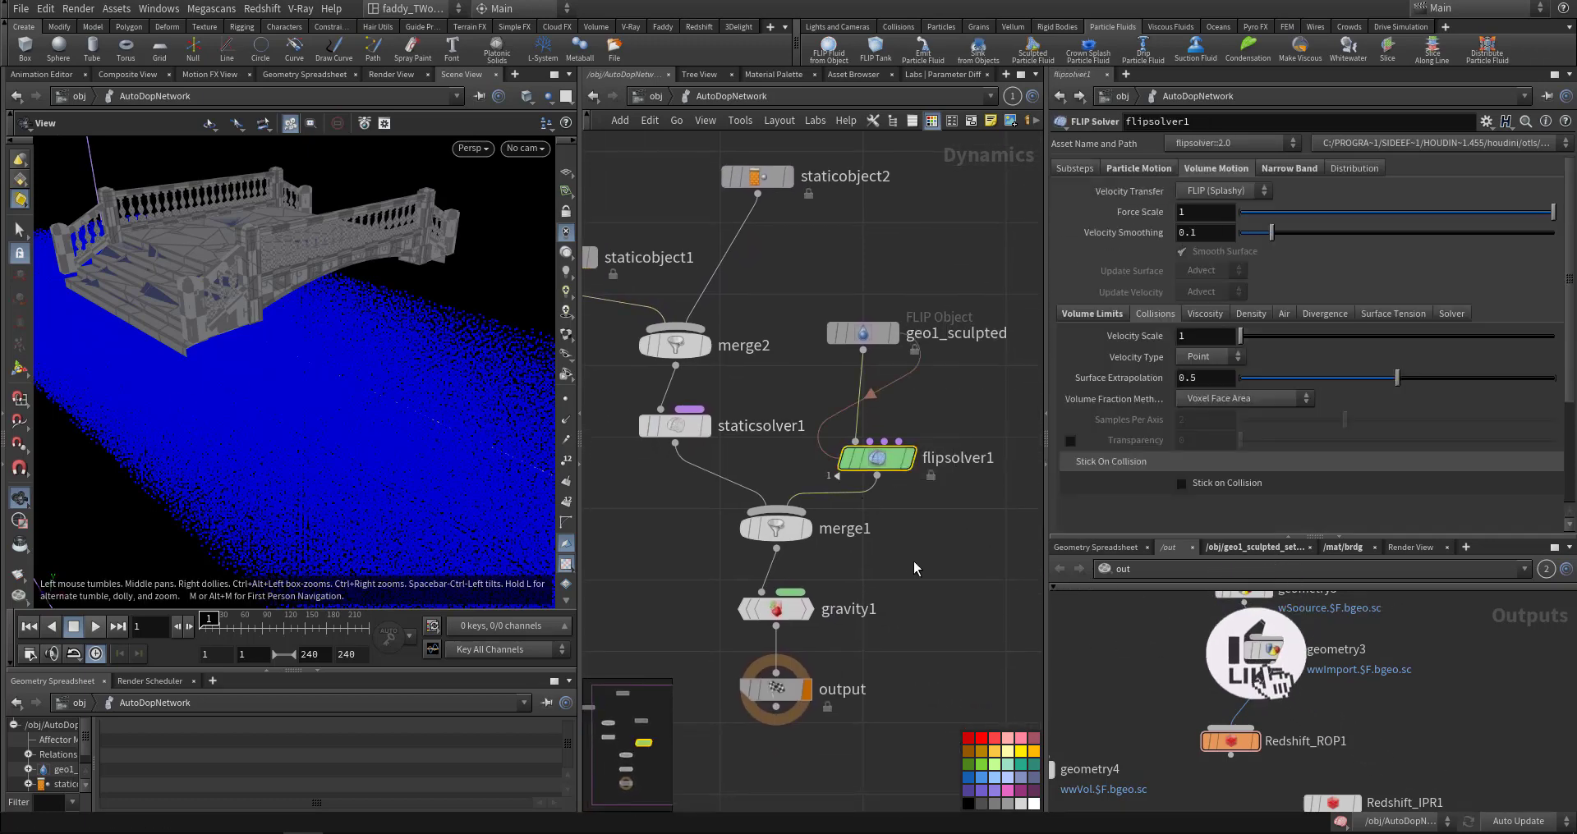
{"action": "left_click", "coordinate": [1074, 168]}
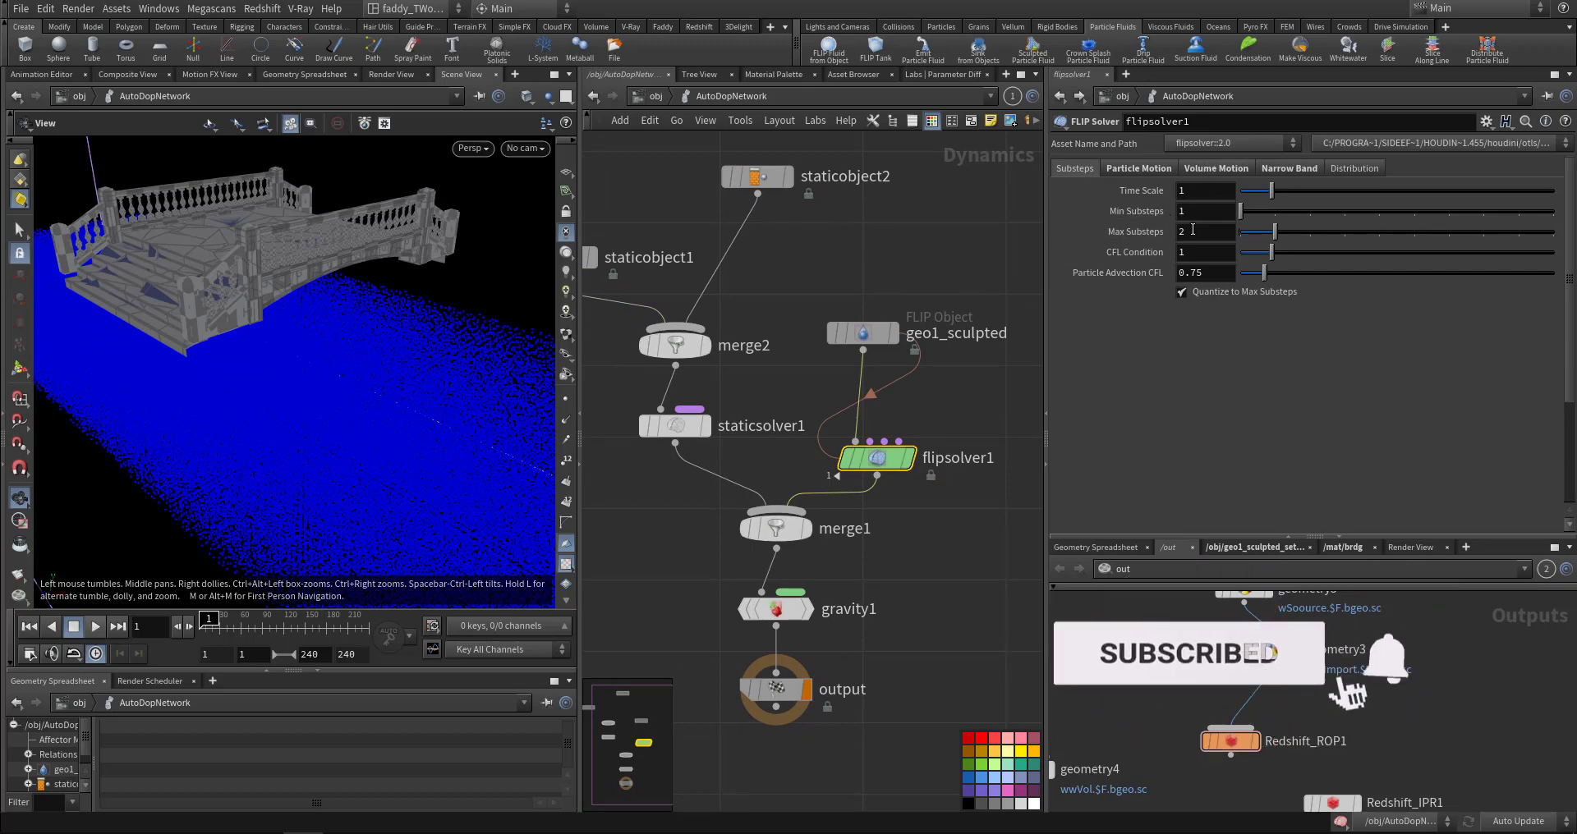
{"action": "left_click", "coordinate": [1122, 167]}
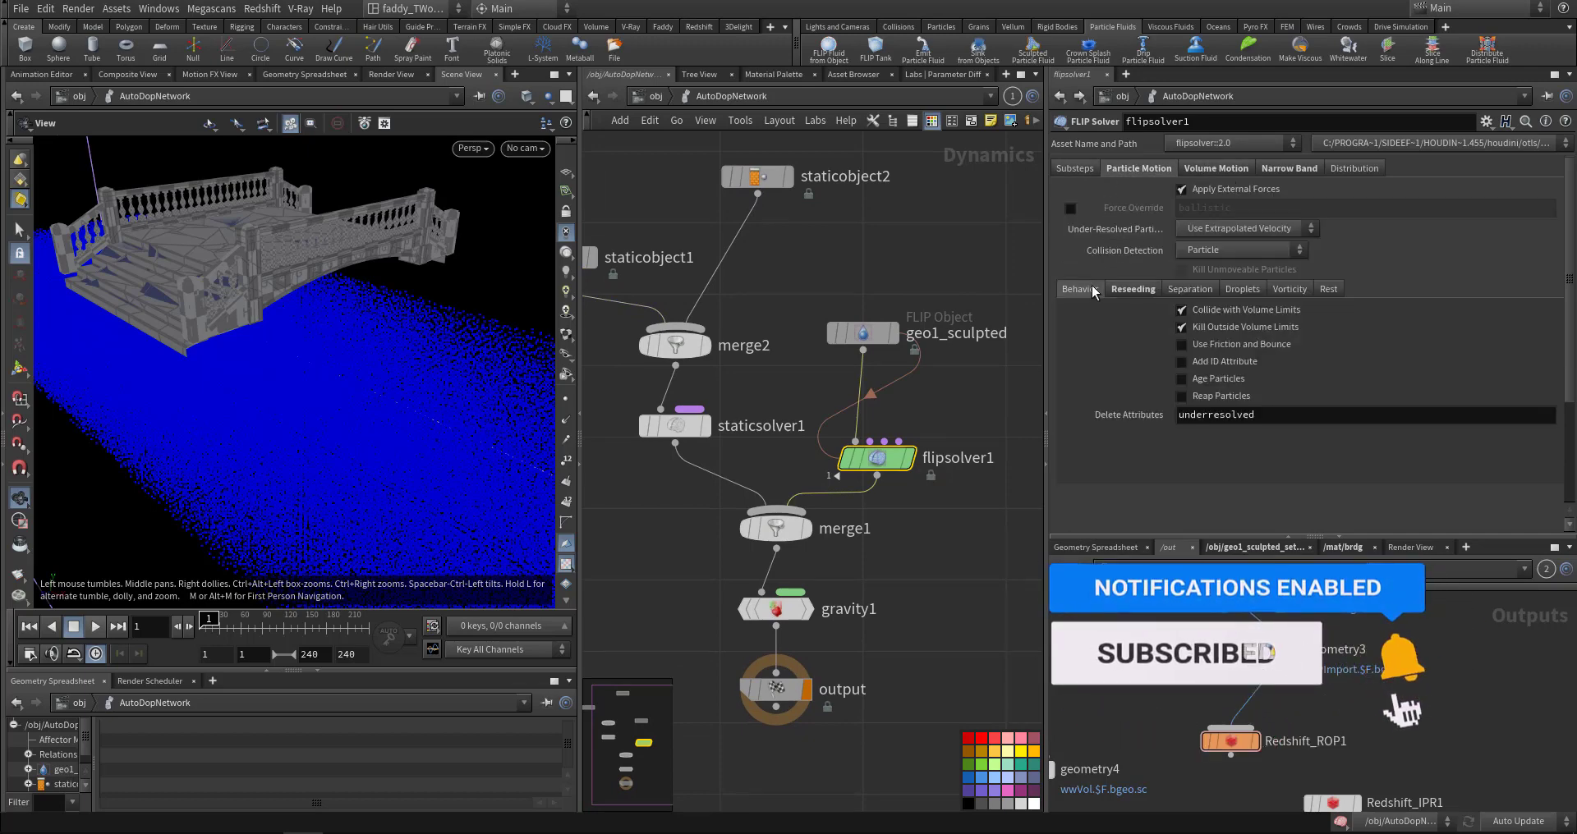
{"action": "left_click", "coordinate": [1134, 289]}
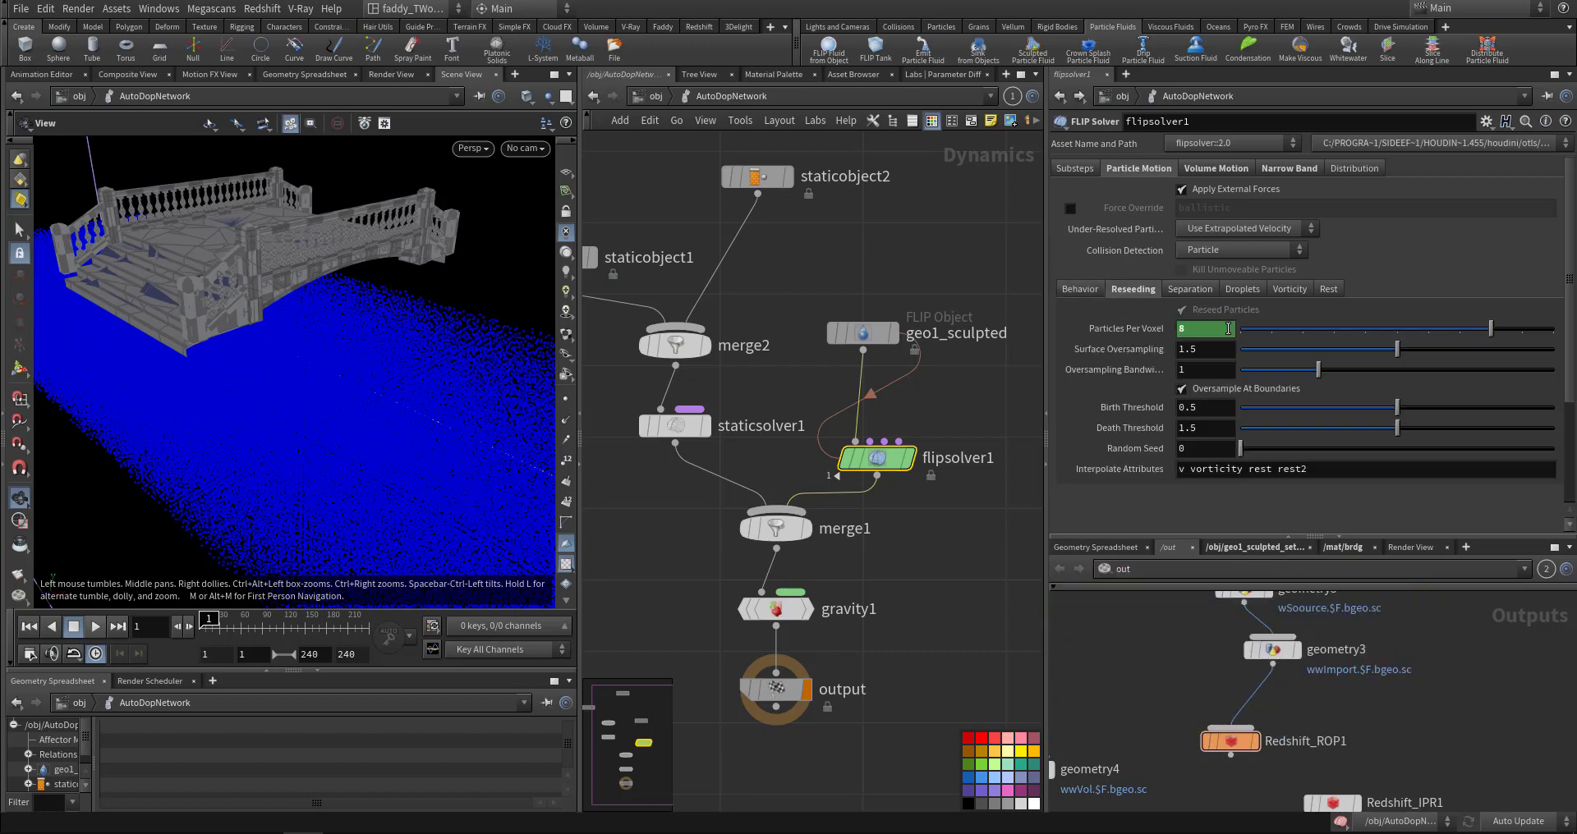
Step: Check the narrow band Bandwidth of flipsolver1 and its particle separation, droplet and vorticity settings
{"action": "left_click", "coordinate": [1290, 169]}
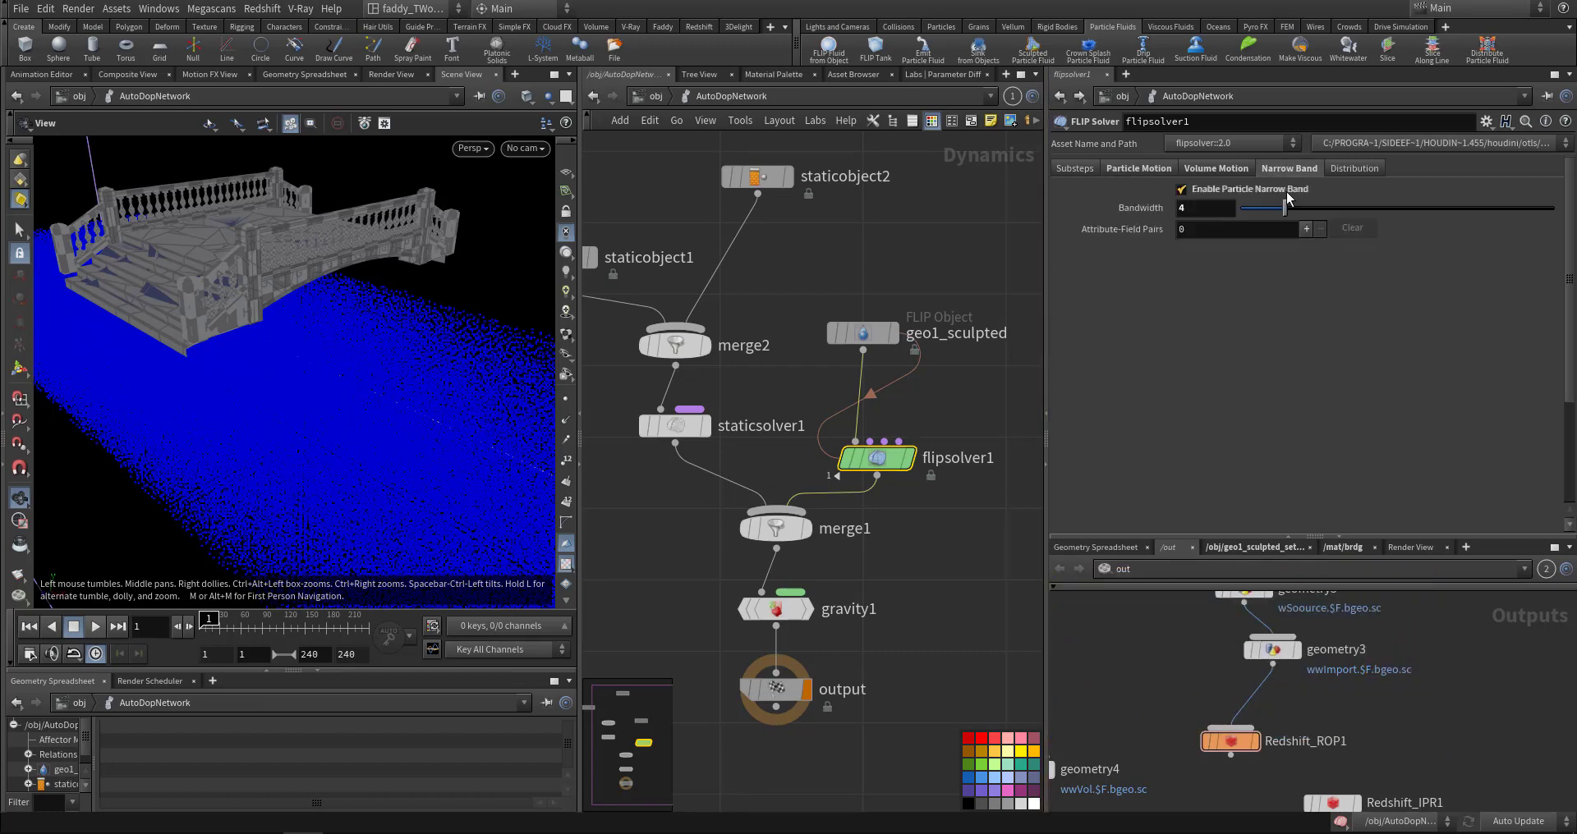
{"action": "left_click_drag", "start_coordinate": [1191, 210], "coordinate": [1129, 211]}
{"action": "left_click", "coordinate": [1147, 170]}
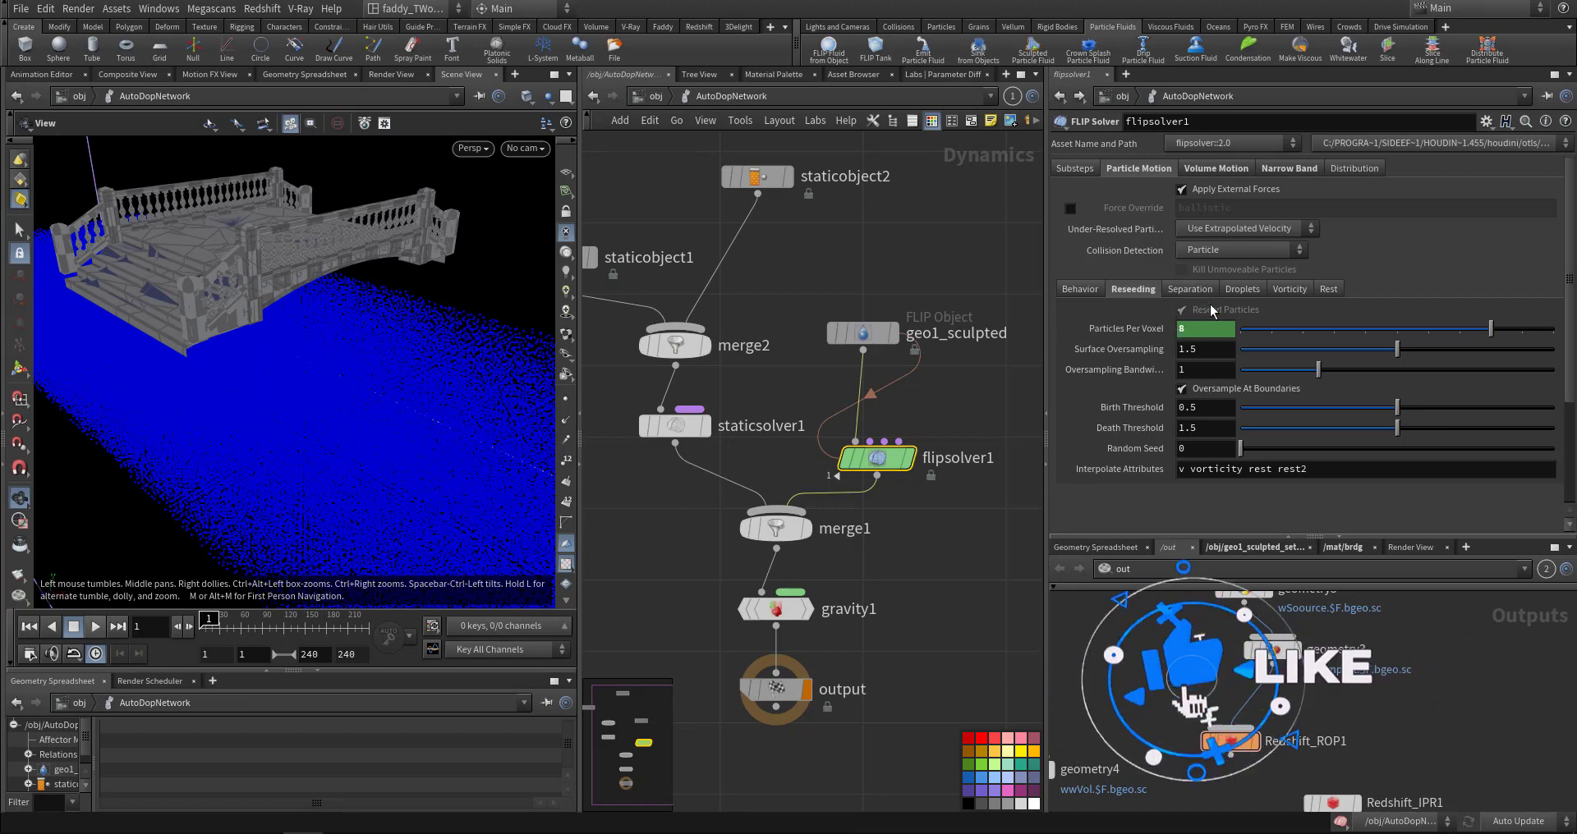
{"action": "left_click", "coordinate": [1190, 289]}
{"action": "left_click", "coordinate": [1241, 289]}
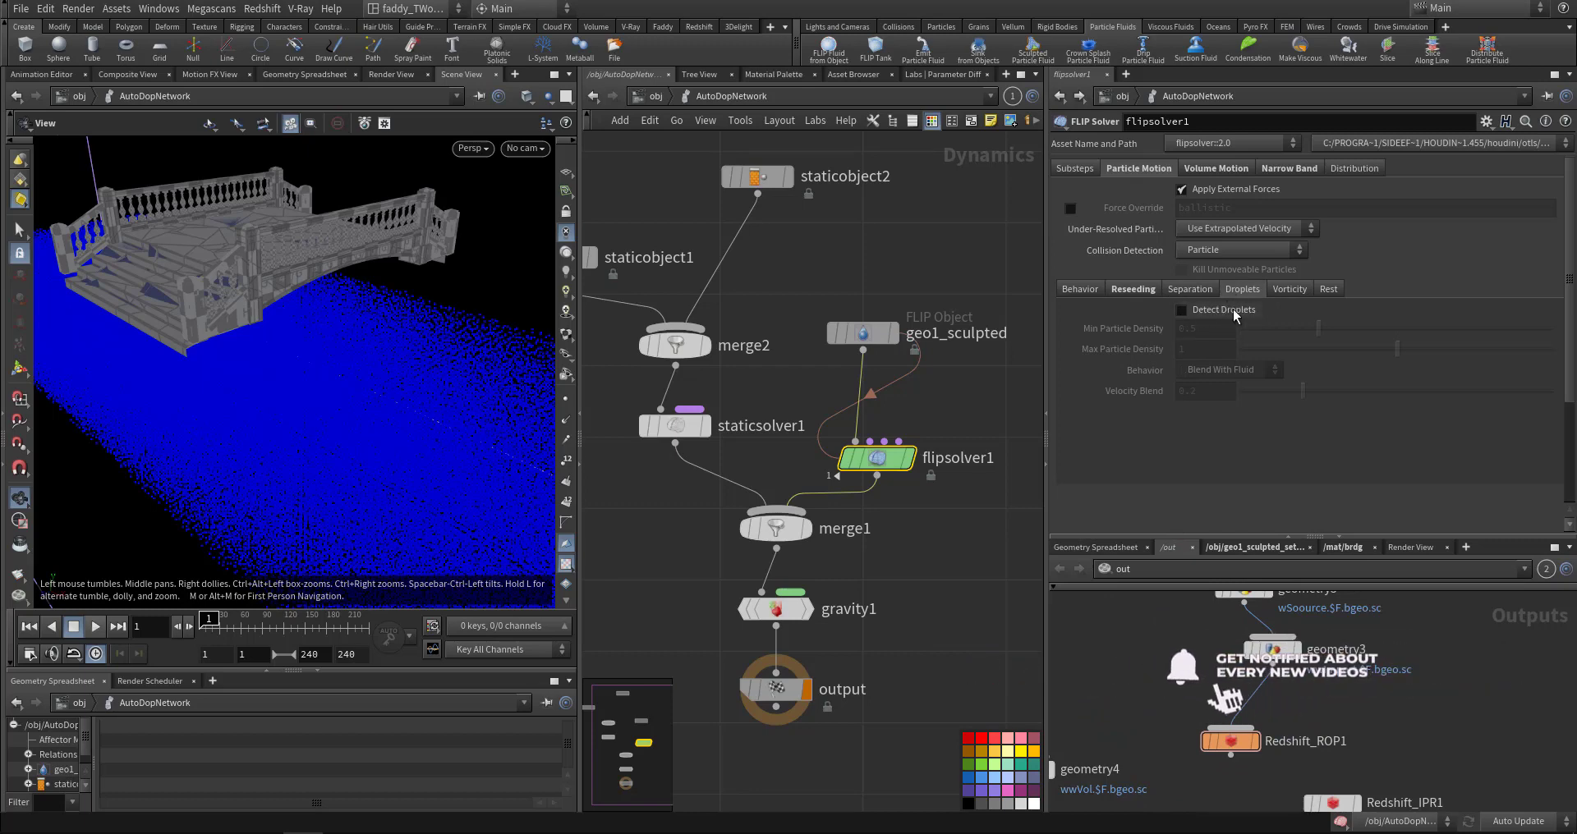
{"action": "left_click", "coordinate": [1273, 291]}
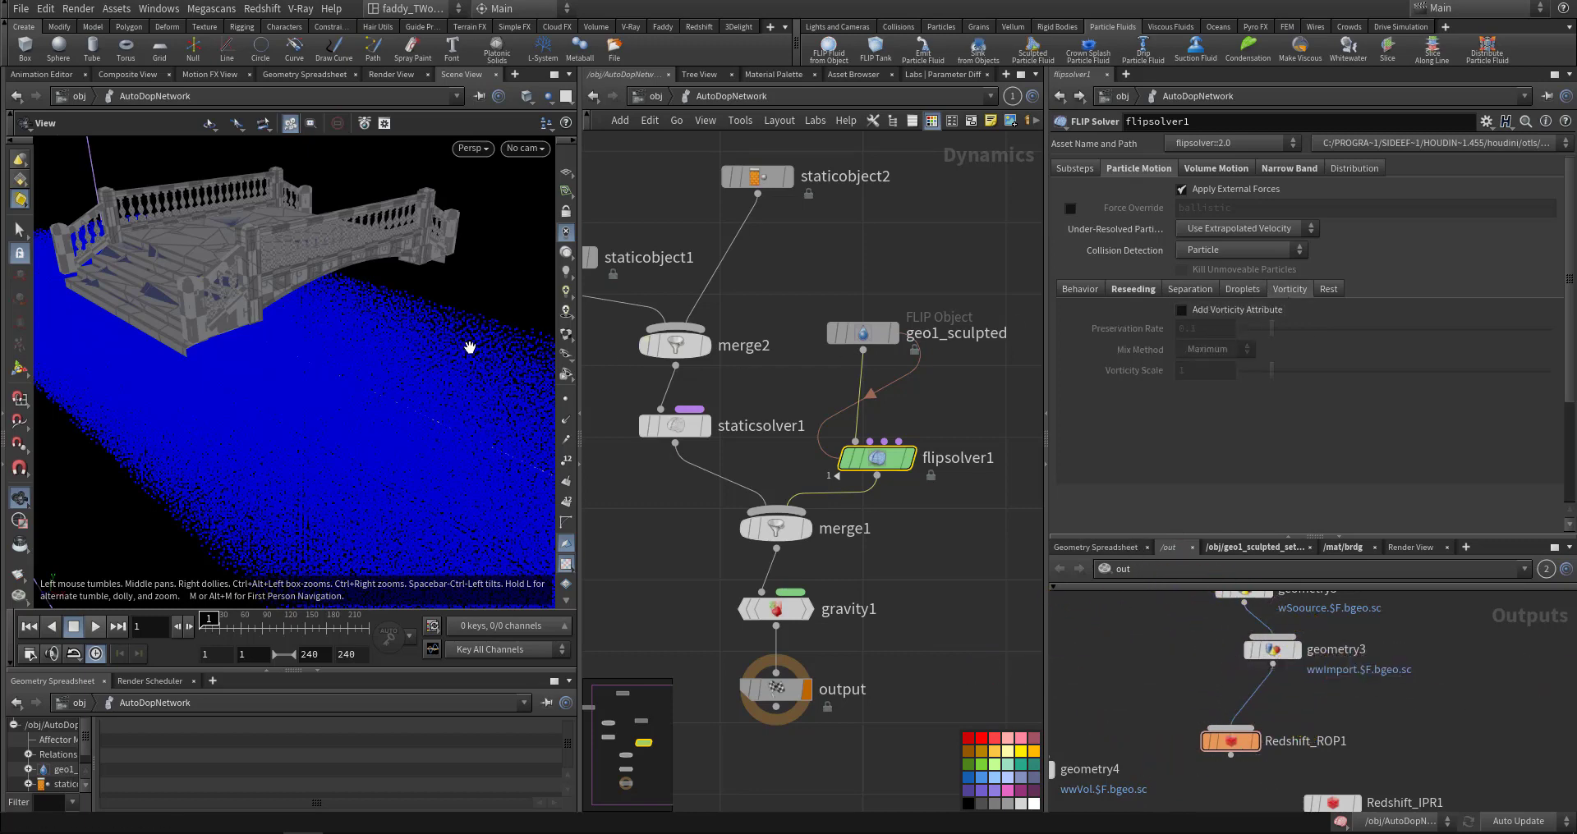
Step: Review the Volume Limits in the volume motion settings of flipsolver1
{"action": "left_click_drag", "start_coordinate": [469, 347], "coordinate": [324, 416]}
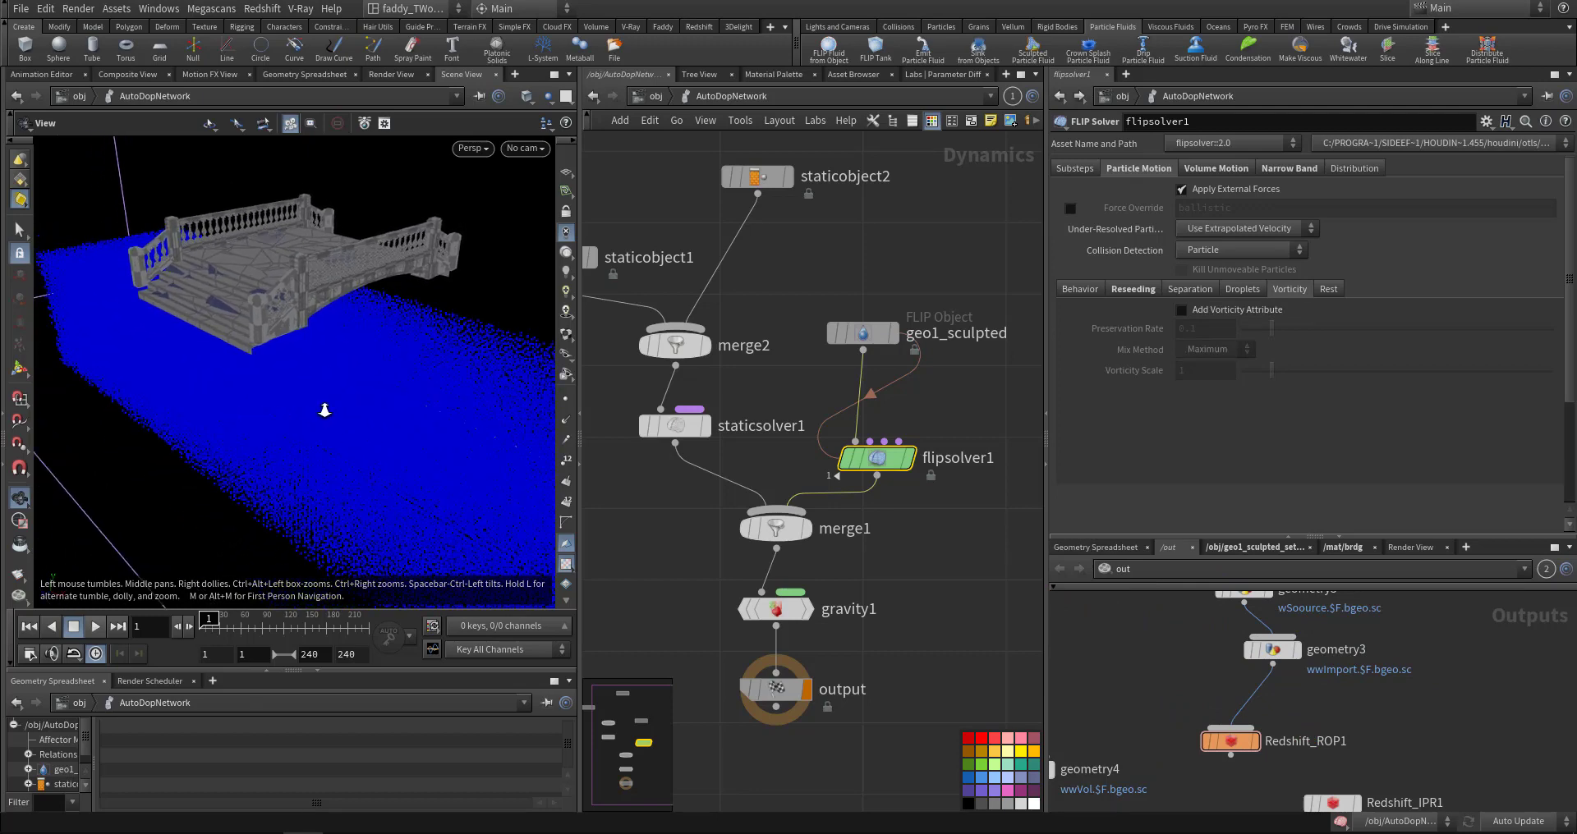
{"action": "left_click", "coordinate": [1208, 169]}
{"action": "left_click", "coordinate": [1080, 316]}
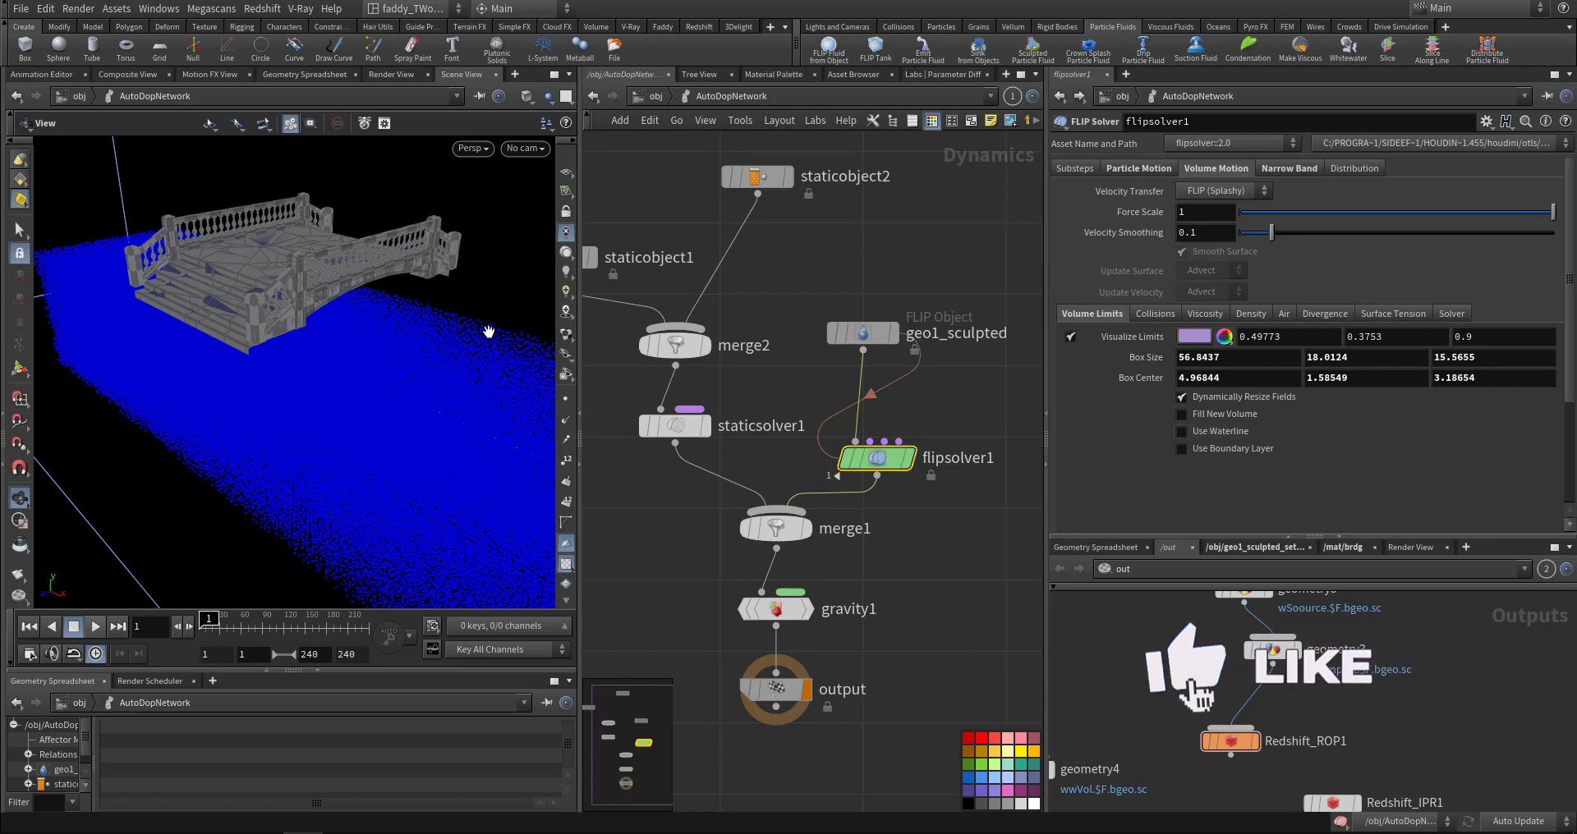
Step: Review the Collisions, Viscosity and Density settings in the volume motion settings of flipsolver1
{"action": "left_click", "coordinate": [1152, 313]}
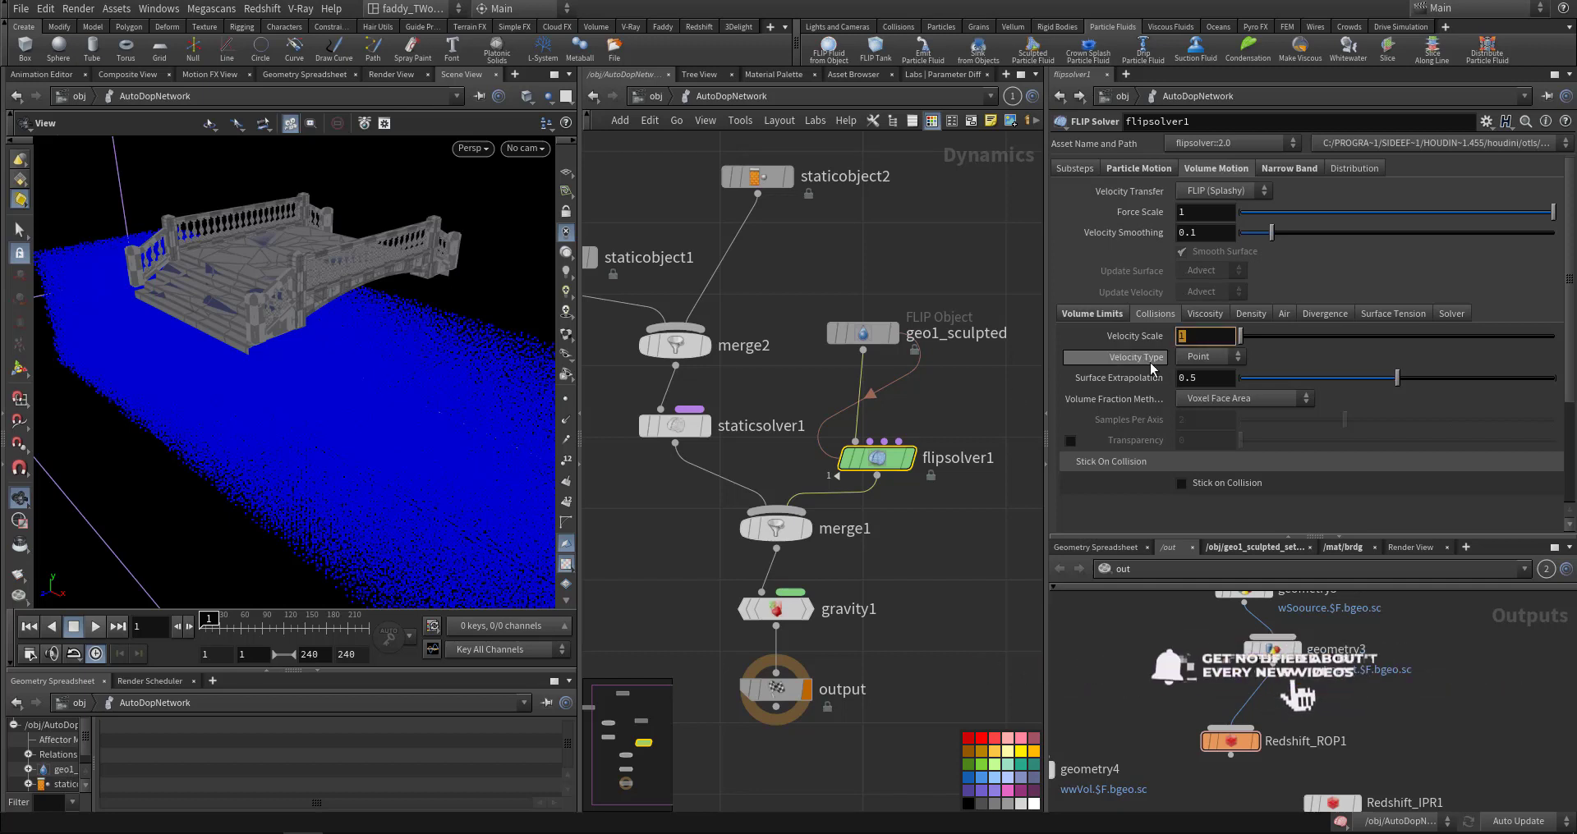
{"action": "left_click", "coordinate": [1180, 338]}
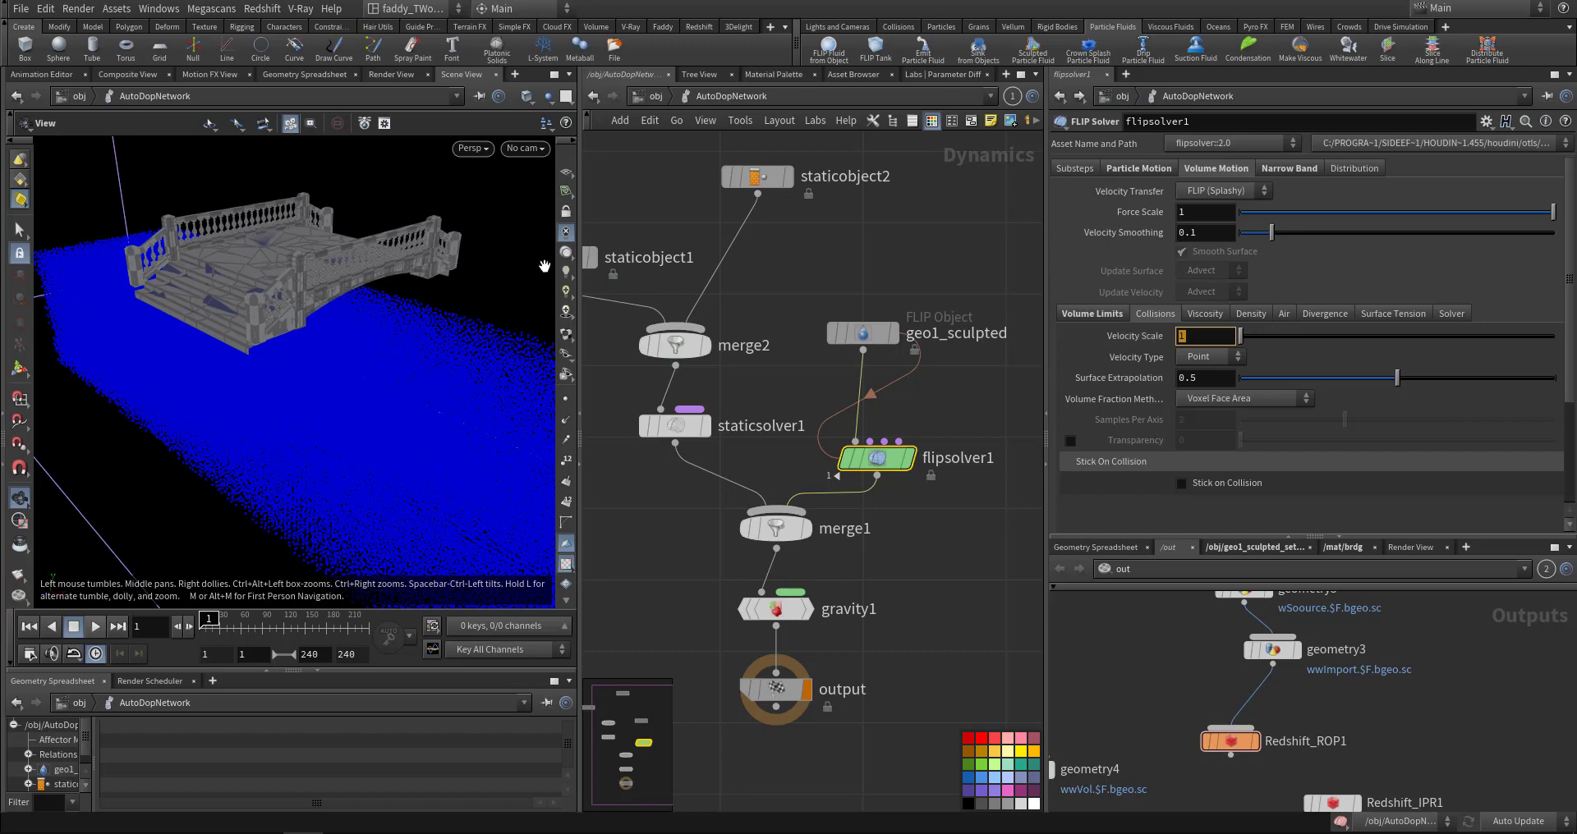
{"action": "left_click_drag", "start_coordinate": [543, 265], "coordinate": [312, 378]}
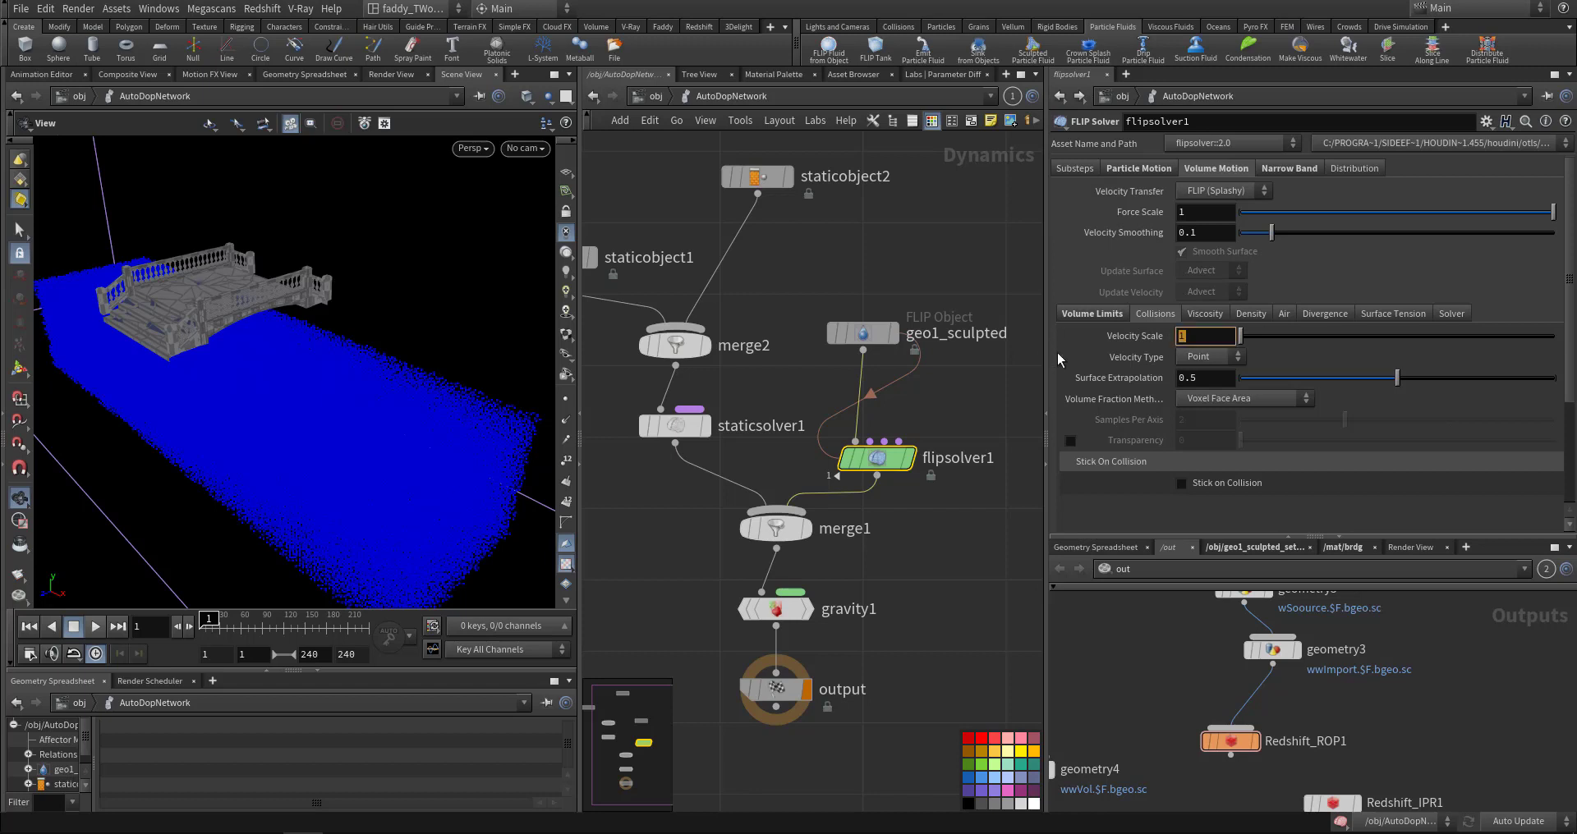
{"action": "left_click", "coordinate": [1205, 315]}
{"action": "left_click", "coordinate": [1251, 313]}
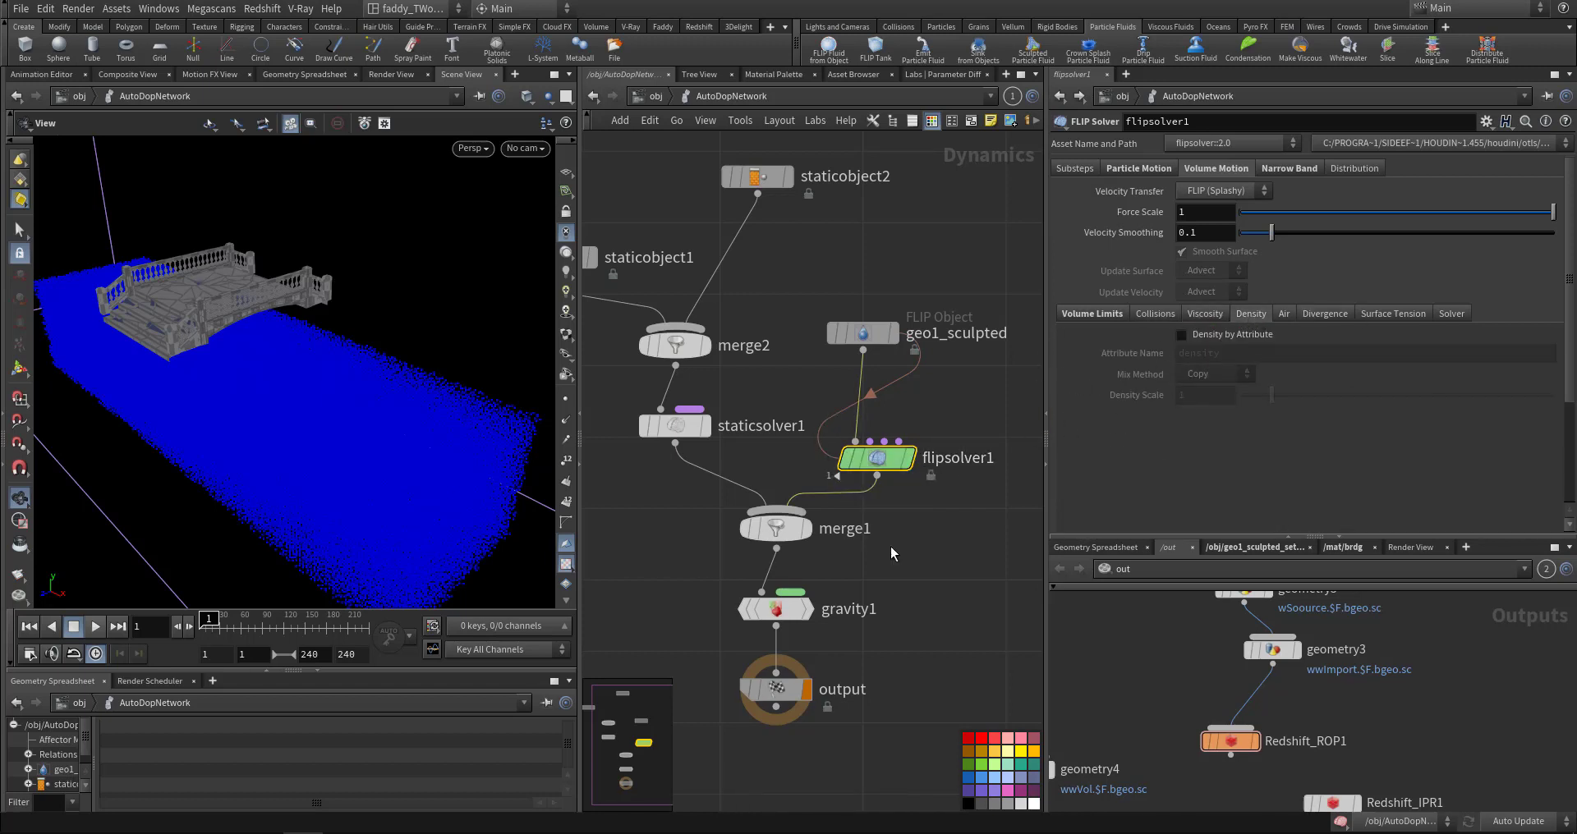
Step: Play the FLIP simulation briefly from frame 1, then interrupt the cook
{"action": "middle_click_drag", "start_coordinate": [894, 555], "coordinate": [946, 524]}
{"action": "left_click", "coordinate": [95, 626]}
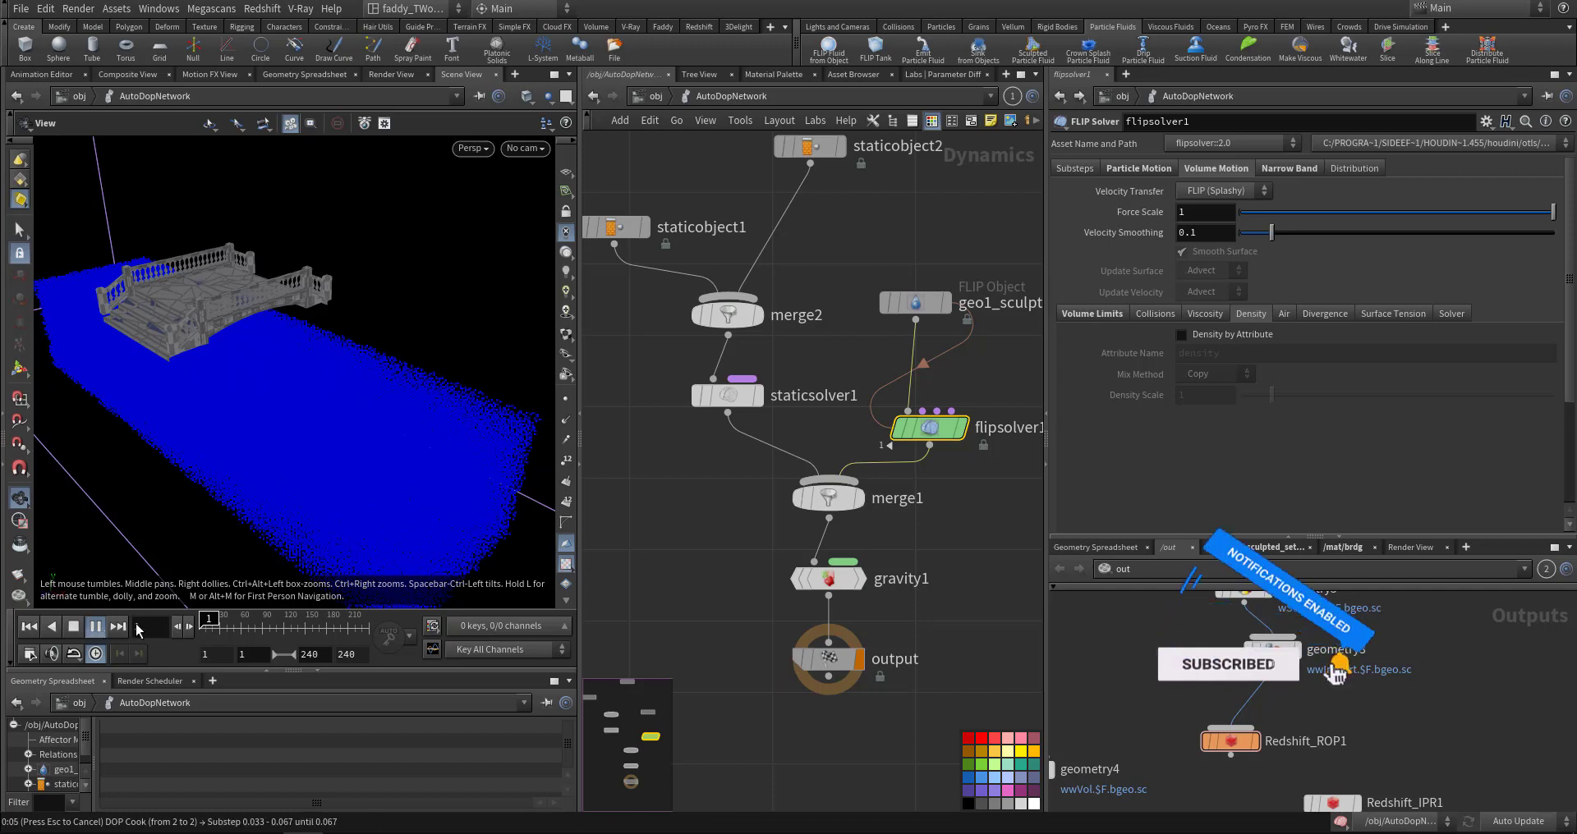
{"action": "key", "text": "Escape"}
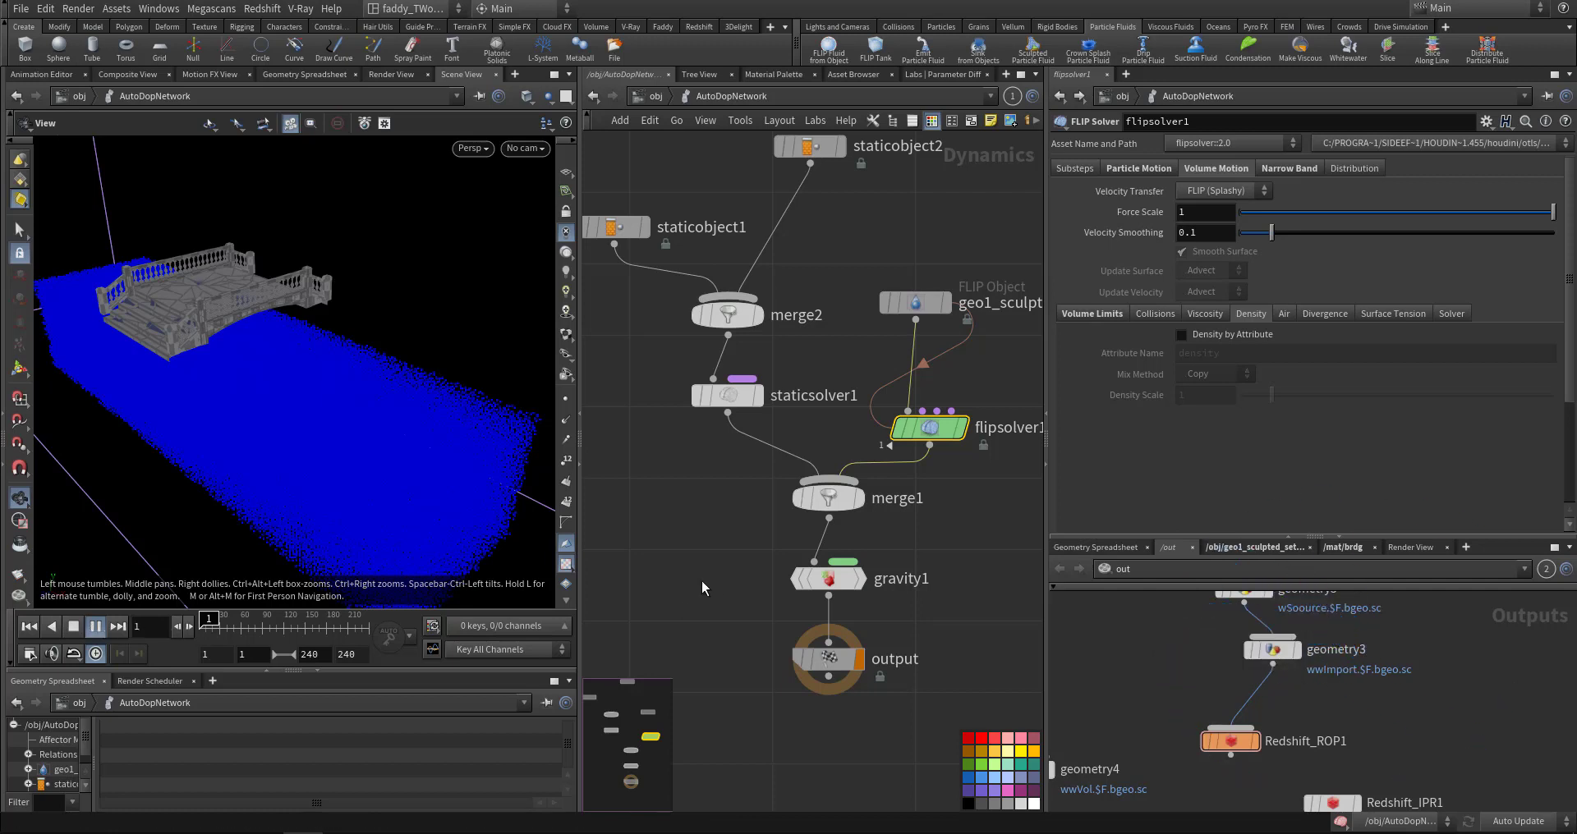
{"action": "left_click", "coordinate": [653, 564]}
{"action": "middle_click_drag", "start_coordinate": [652, 564], "coordinate": [726, 589]}
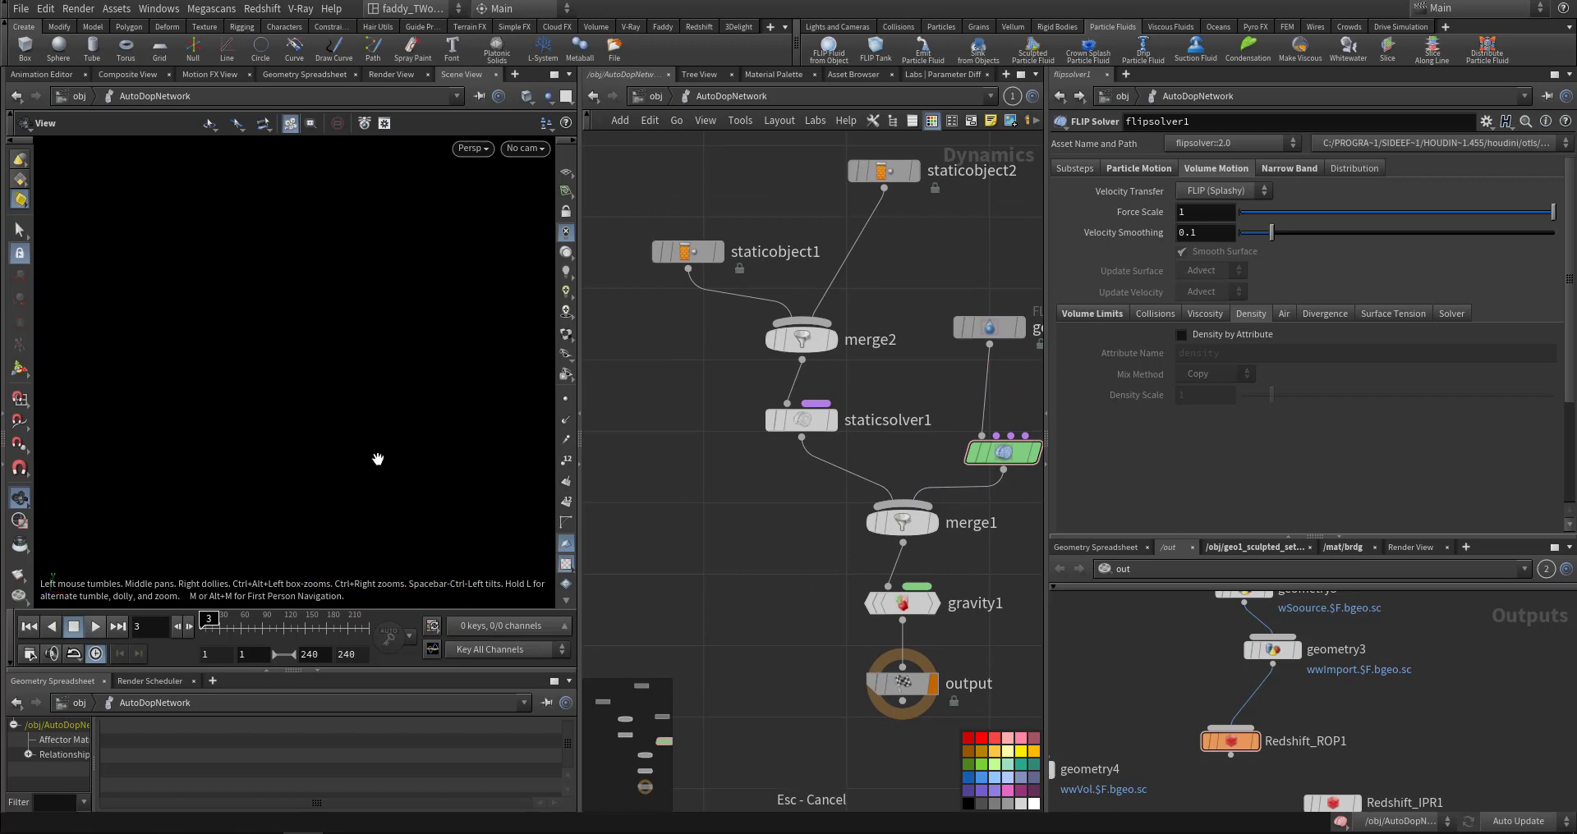
Step: Go up to the object level and look inside geo1_sculpted_fluidinterior, then return to the object level
{"action": "left_click", "coordinate": [657, 99]}
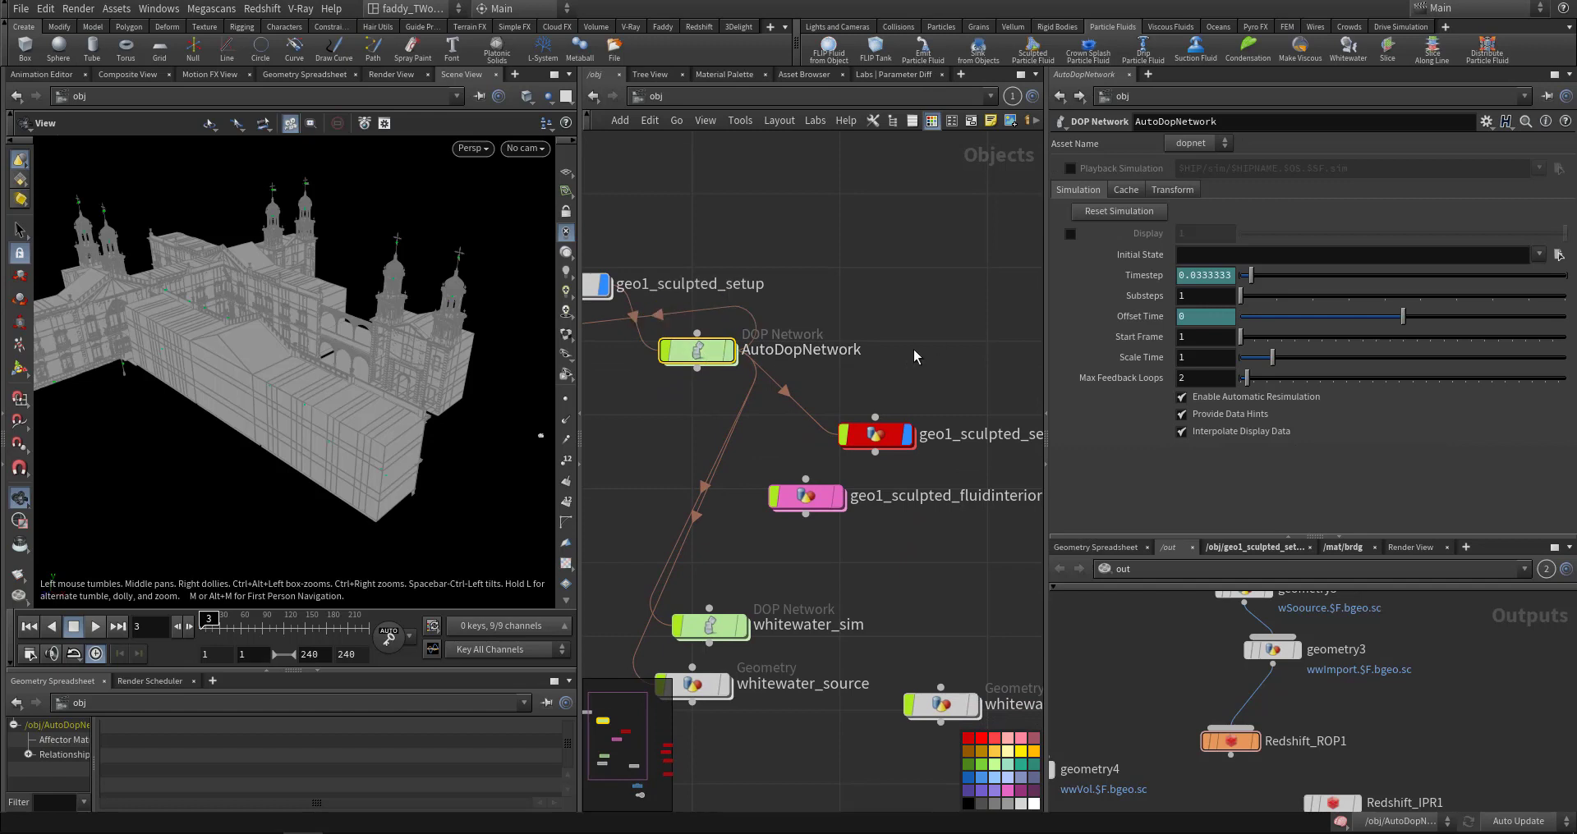
{"action": "left_click", "coordinate": [872, 435]}
{"action": "middle_click_drag", "start_coordinate": [872, 439], "coordinate": [787, 441]}
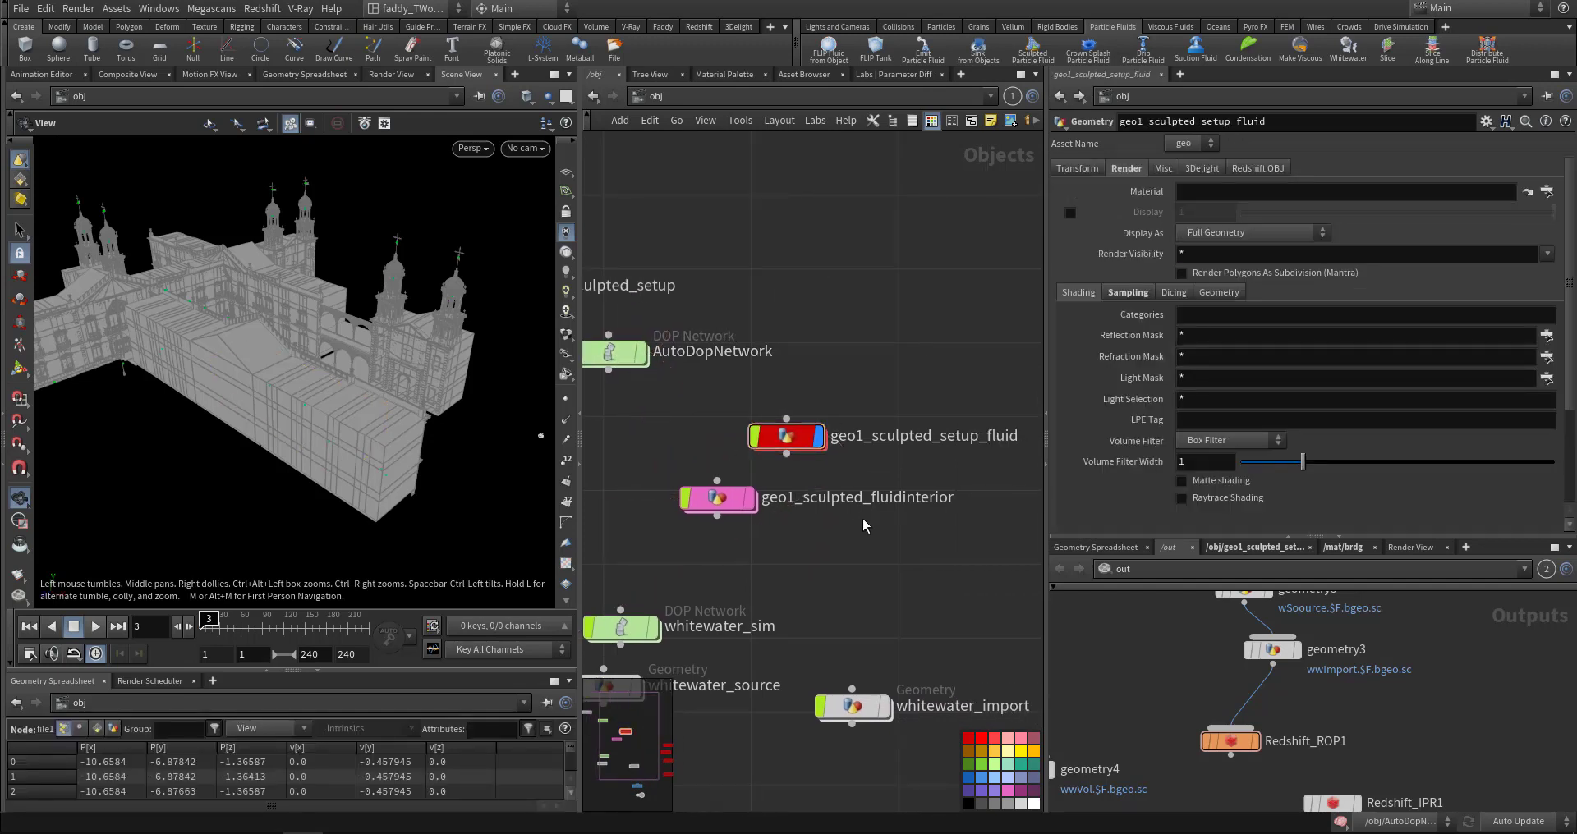
{"action": "double_click", "coordinate": [721, 498]}
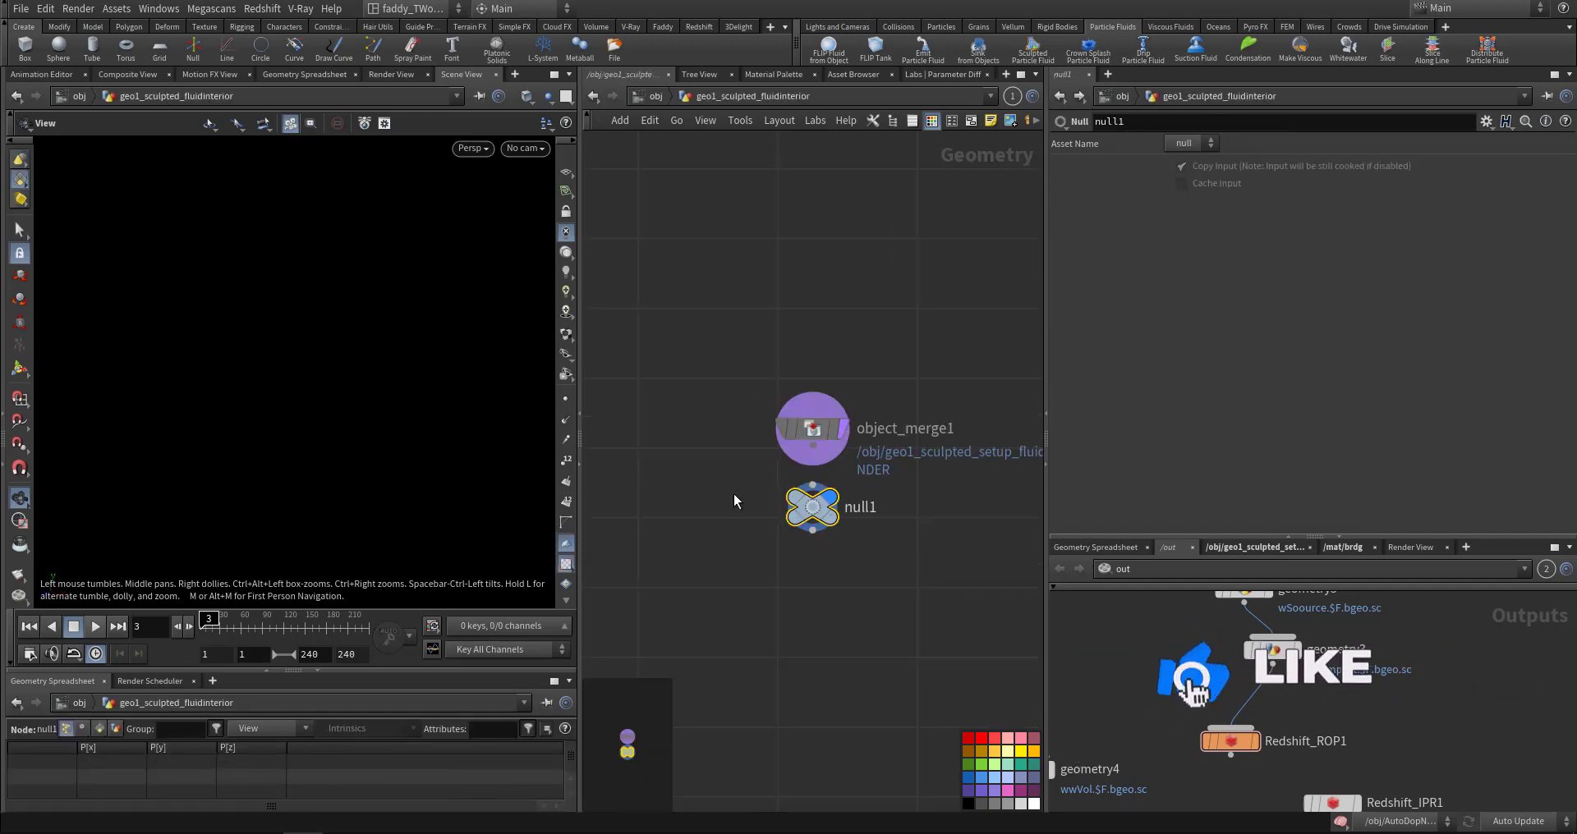
{"action": "left_click", "coordinate": [655, 97]}
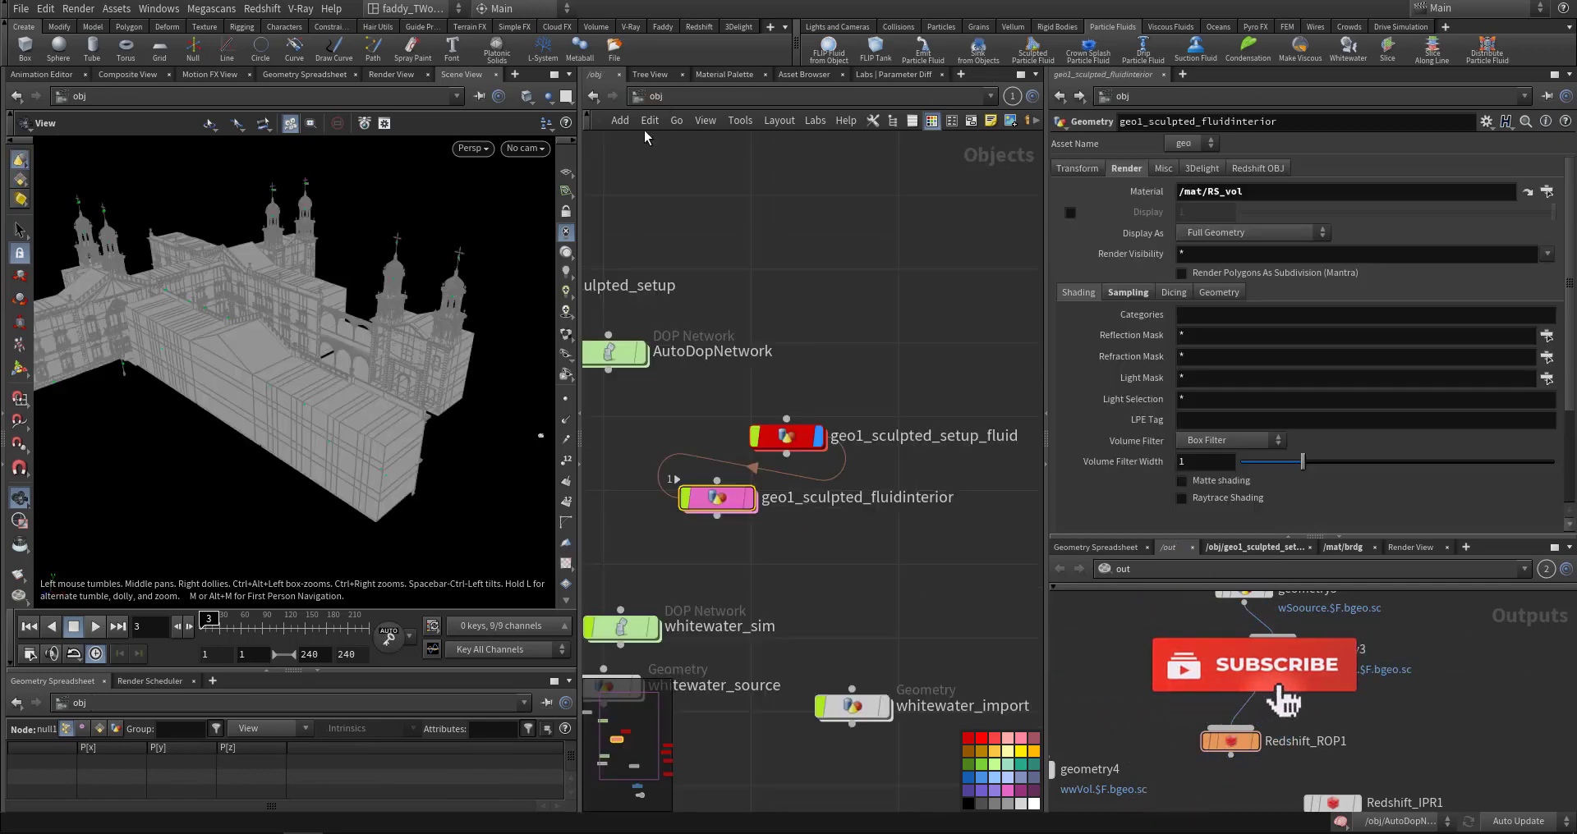
Step: Open the geo1_sculpted_setup_fluid network and examine the DOP import settings of import_geo1_sculpted_setup
{"action": "left_click_drag", "start_coordinate": [338, 382], "coordinate": [372, 387]}
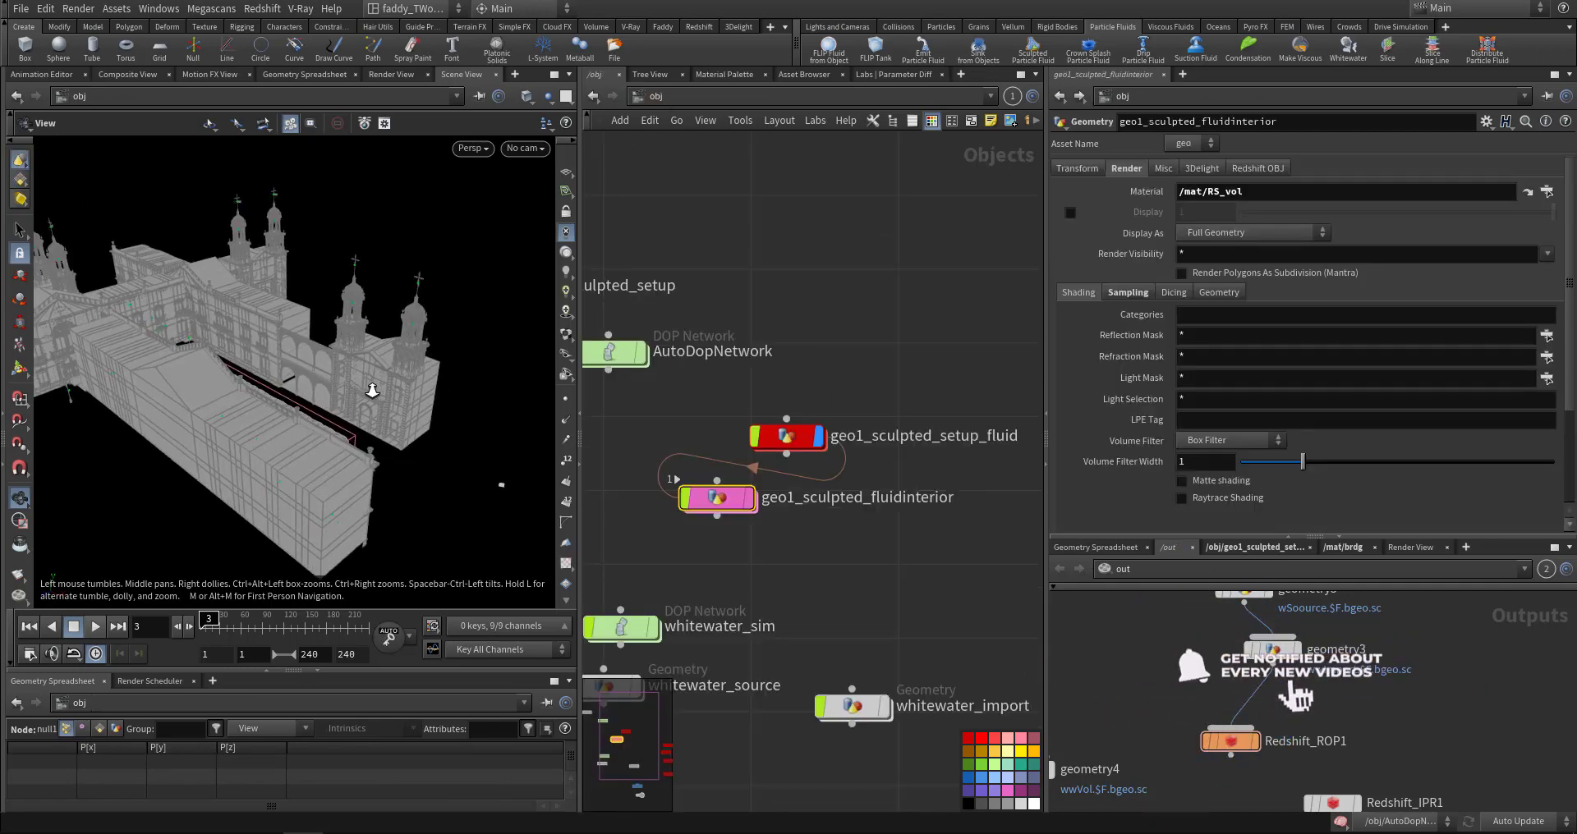
{"action": "mouse_move", "coordinate": [373, 388]}
{"action": "right_mouse_down"}
{"action": "mouse_move", "coordinate": [547, 366]}
{"action": "mouse_move", "coordinate": [352, 369]}
{"action": "right_mouse_up"}
{"action": "left_click_drag", "start_coordinate": [352, 369], "coordinate": [457, 363]}
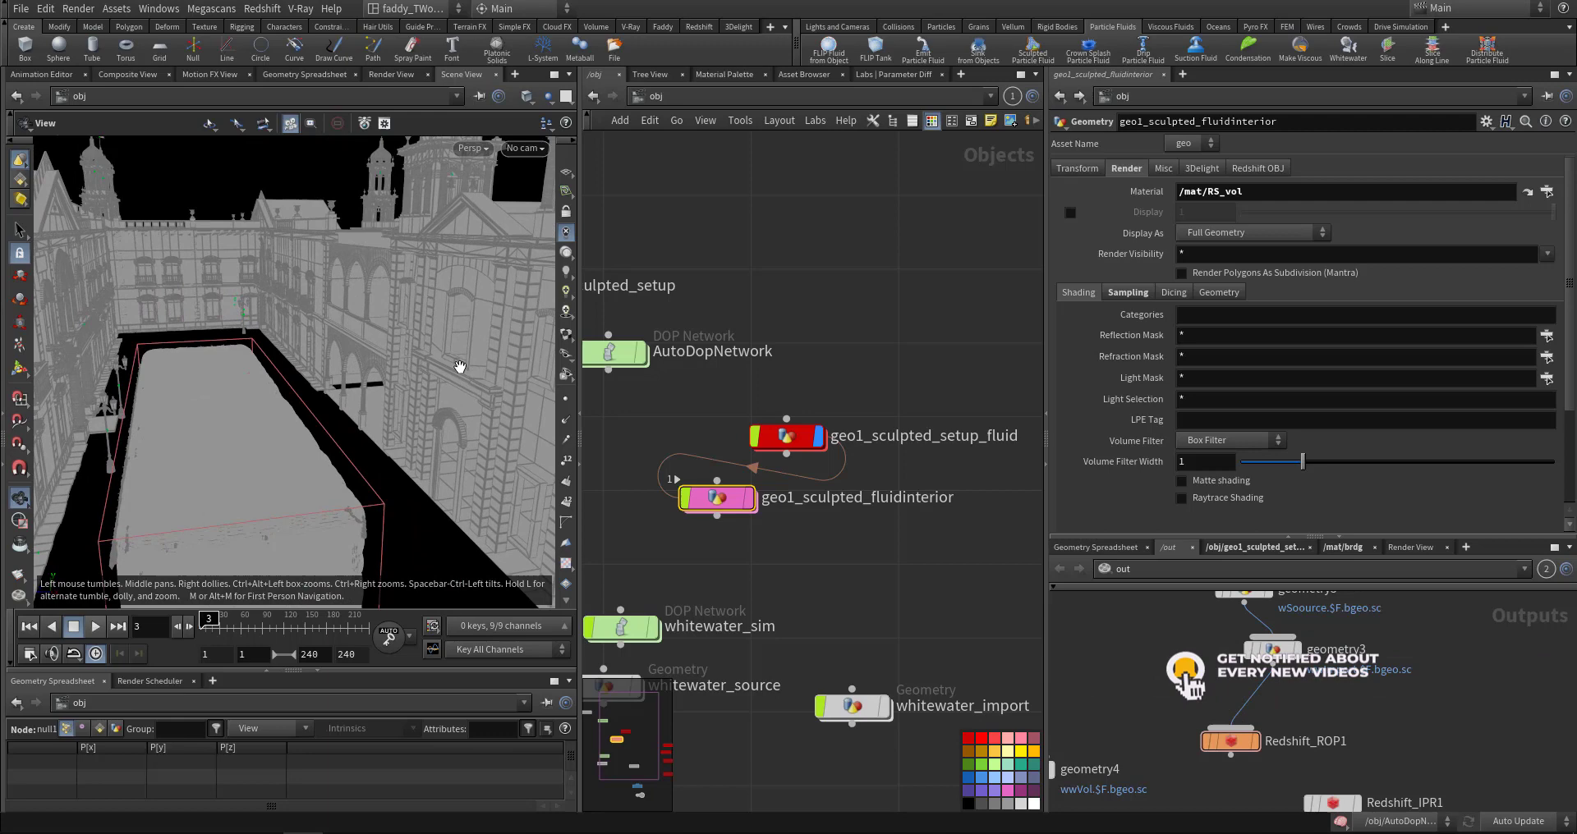
{"action": "double_click", "coordinate": [786, 436]}
{"action": "middle_click_drag", "start_coordinate": [812, 334], "coordinate": [741, 467]}
{"action": "left_click_drag", "start_coordinate": [737, 362], "coordinate": [842, 422]}
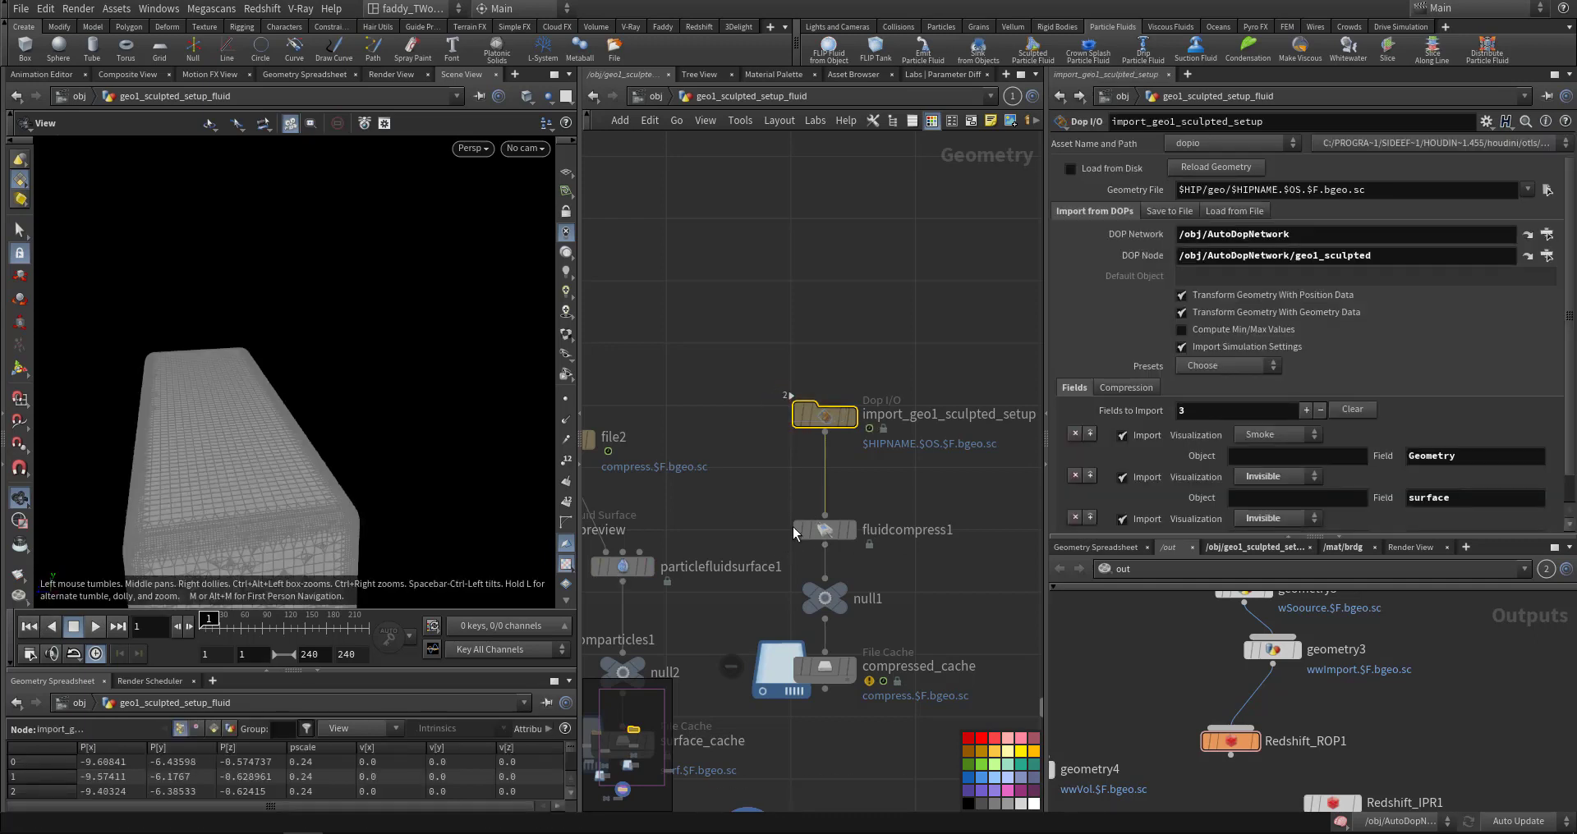
Step: Check the particle and volume compression settings of fluidcompress1 and the null1 node after it
{"action": "left_click_drag", "start_coordinate": [803, 516], "coordinate": [908, 569]}
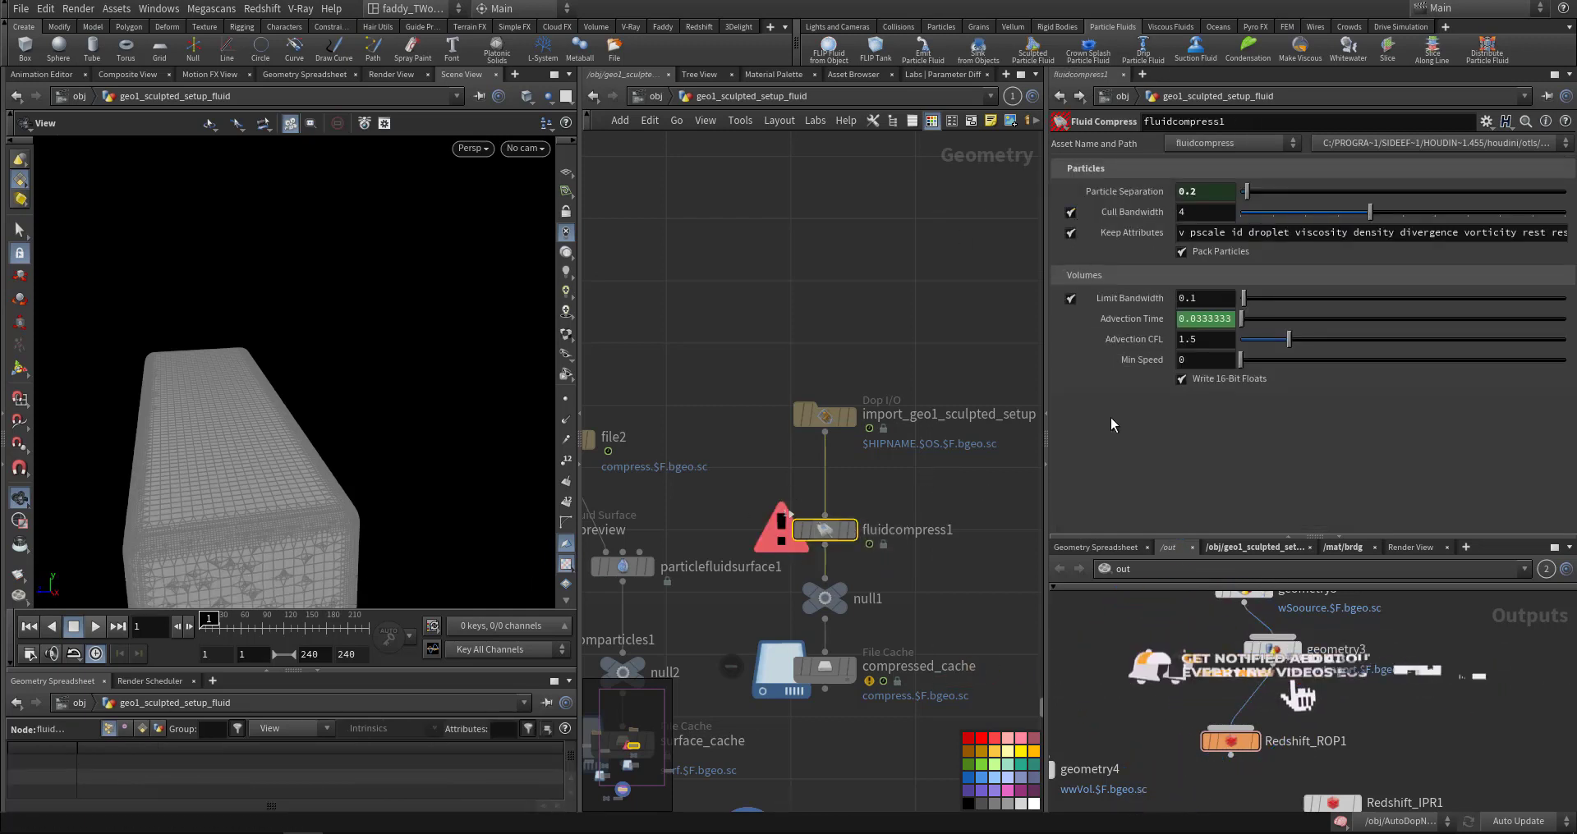
{"action": "middle_click_drag", "start_coordinate": [910, 575], "coordinate": [924, 487]}
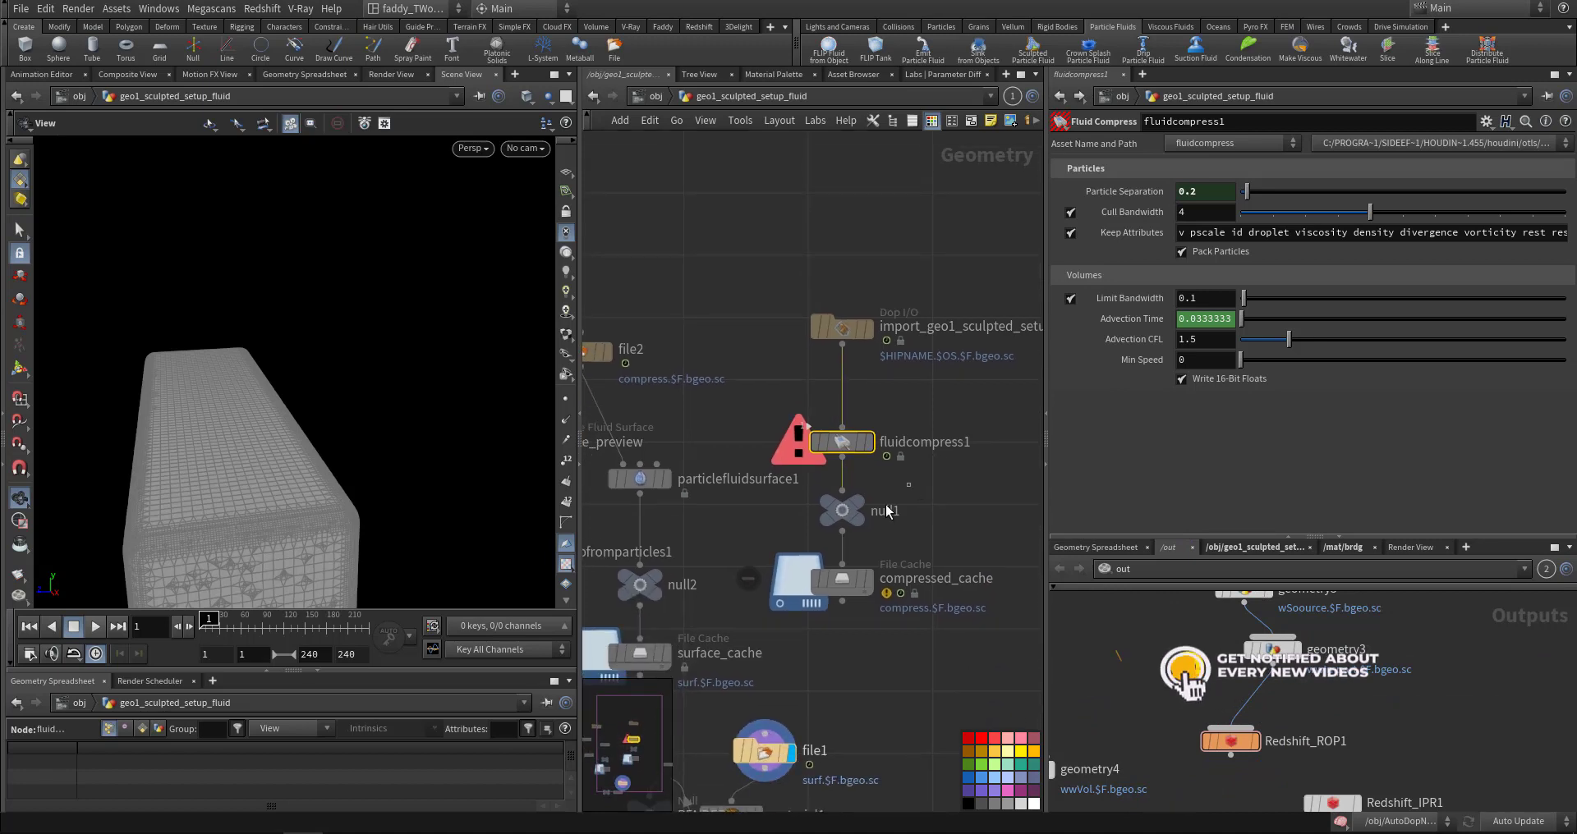
{"action": "left_click_drag", "start_coordinate": [909, 485], "coordinate": [808, 535]}
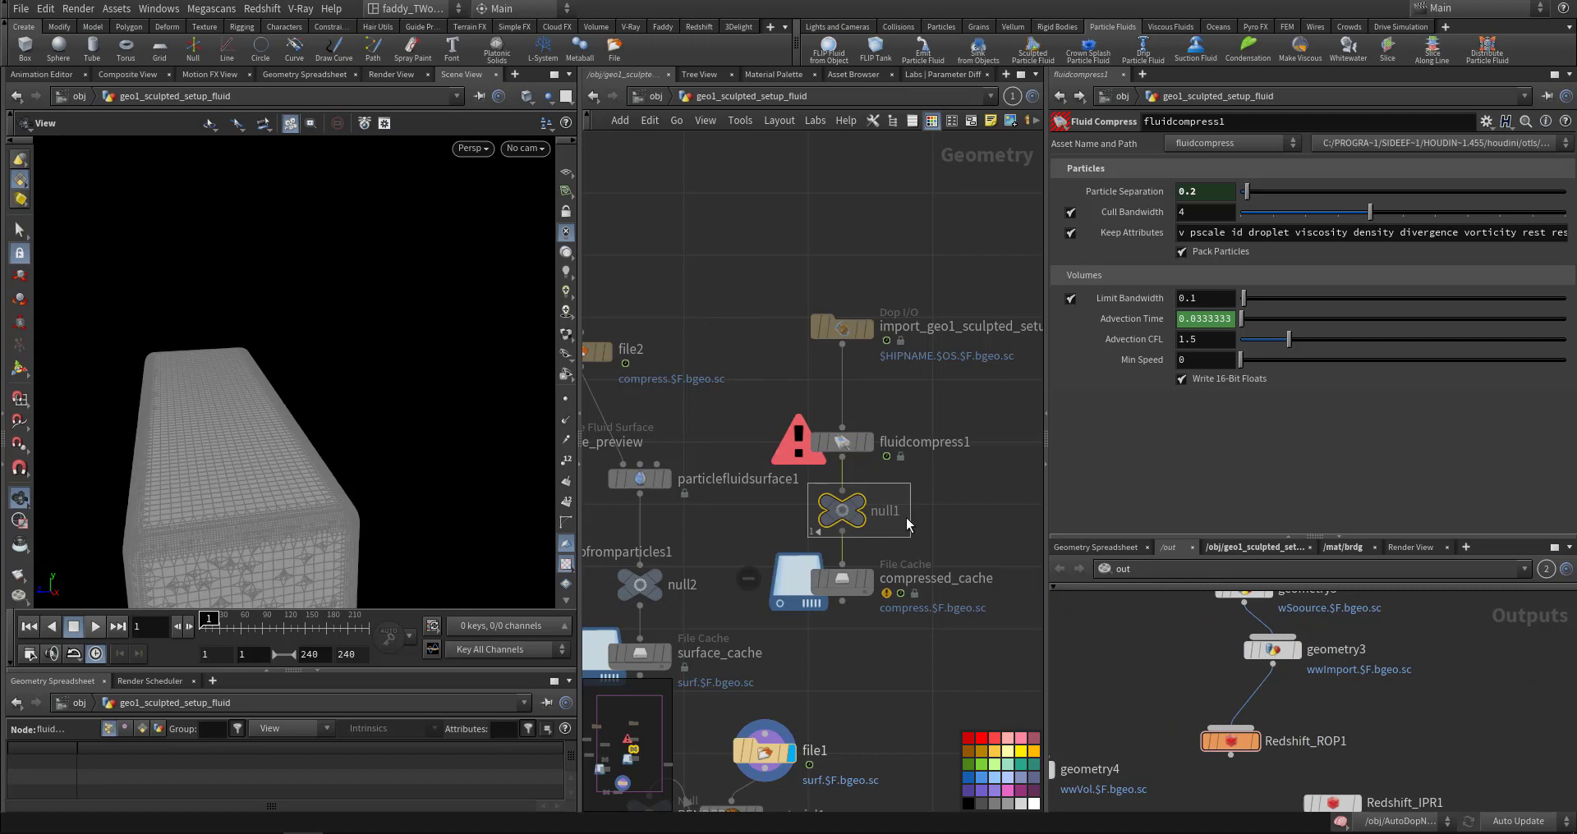
{"action": "middle_click_drag", "start_coordinate": [788, 479], "coordinate": [841, 491]}
{"action": "middle_click_drag", "start_coordinate": [742, 436], "coordinate": [900, 529]}
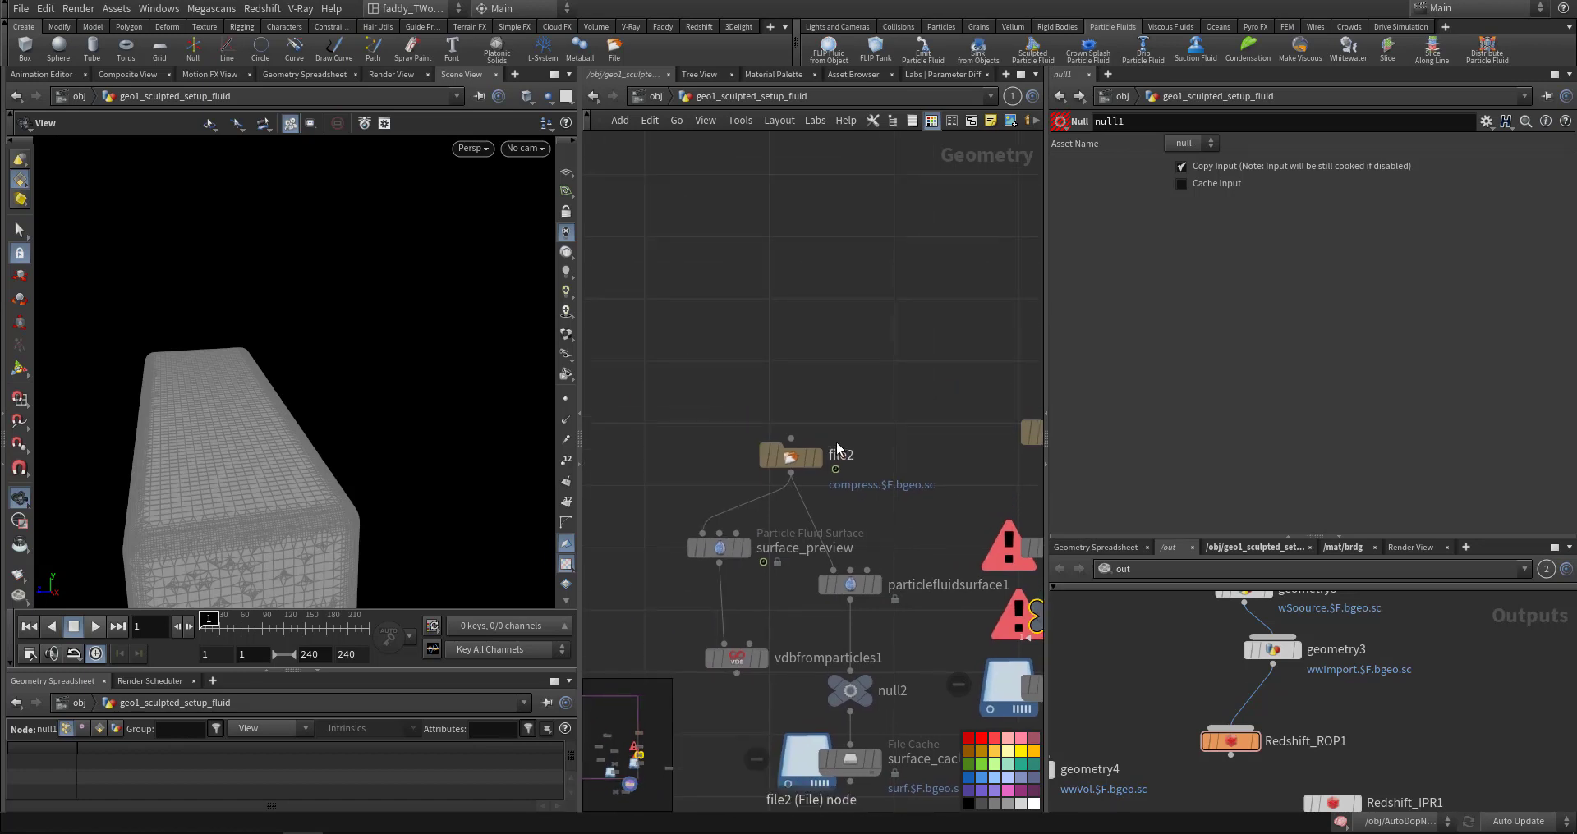
Step: Display the compressed fluid cache loaded by file2 and inspect it at frame 2
{"action": "mouse_move", "coordinate": [818, 458]}
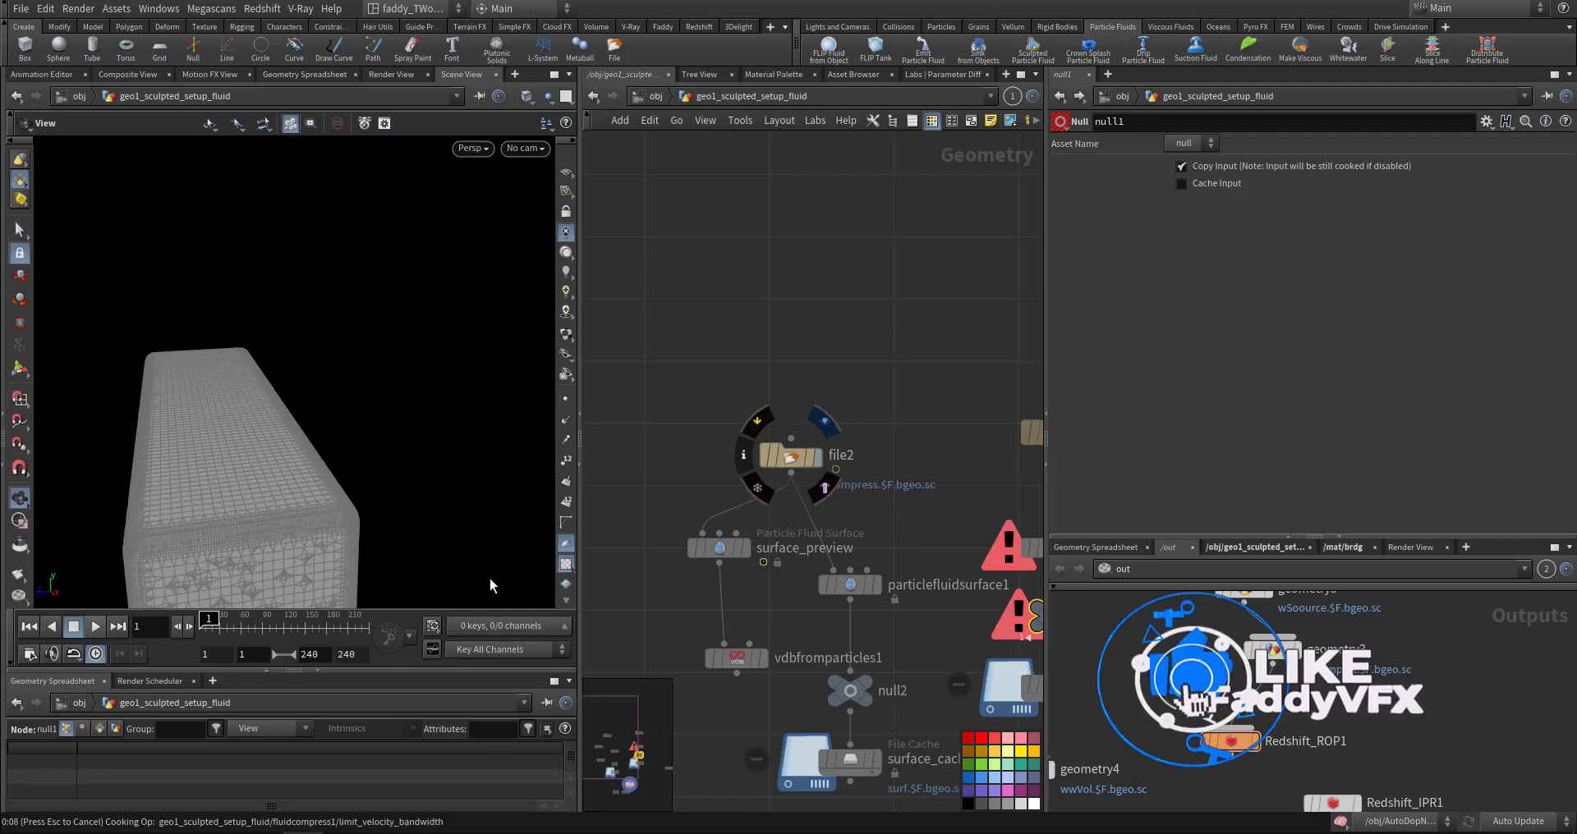
{"action": "left_click", "coordinate": [188, 626]}
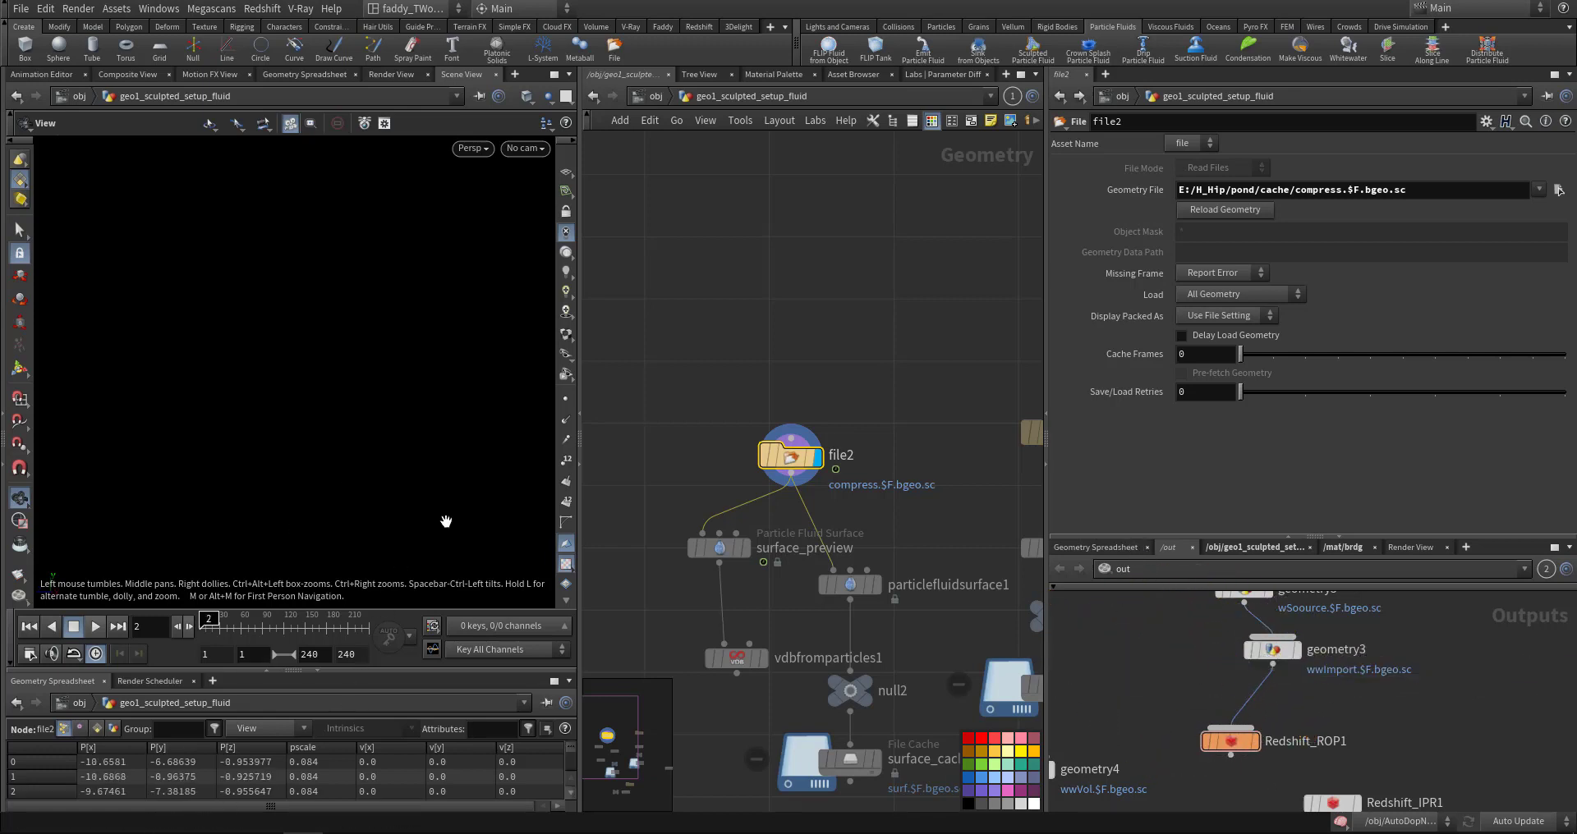
{"action": "middle_click_drag", "start_coordinate": [333, 485], "coordinate": [446, 418]}
{"action": "left_click_drag", "start_coordinate": [446, 418], "coordinate": [466, 497]}
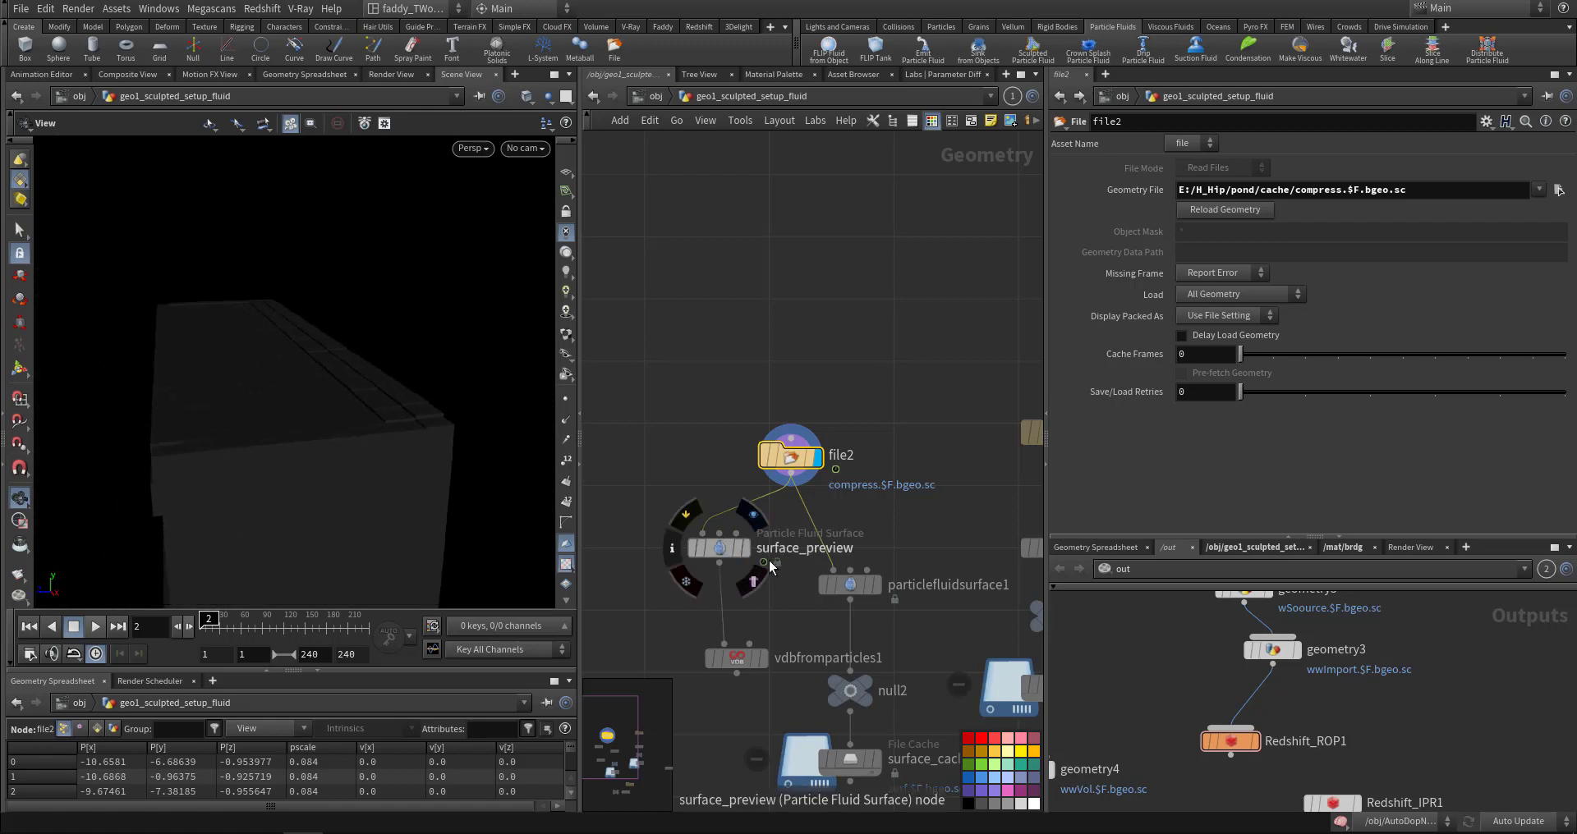
Step: Display particlefluidsurface1 and review its Surfacing, Filtering and Regions settings
{"action": "middle_click_drag", "start_coordinate": [786, 600], "coordinate": [698, 519]}
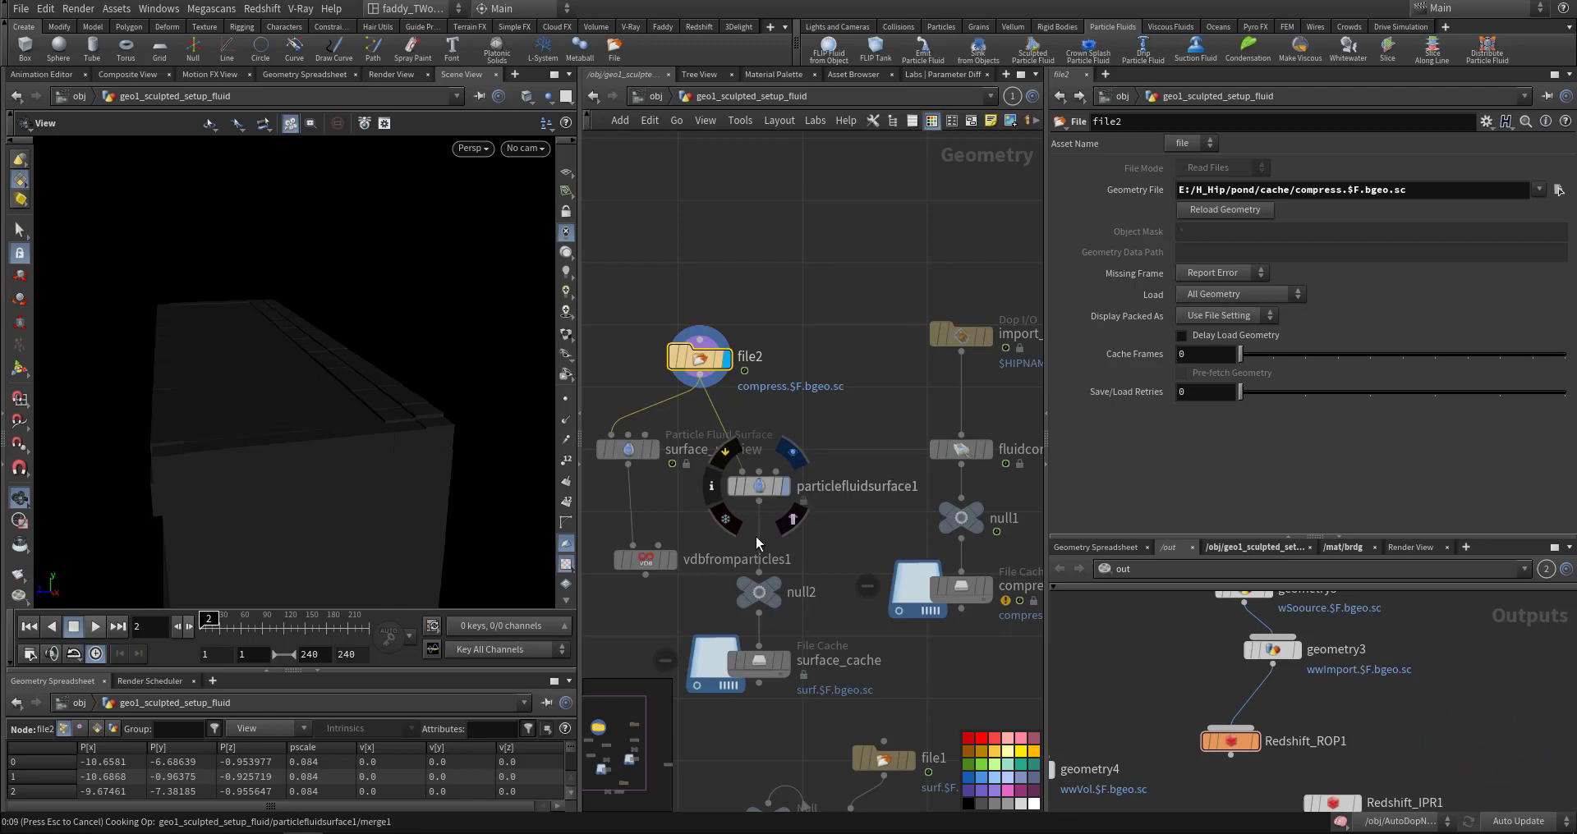
{"action": "left_click", "coordinate": [846, 486]}
{"action": "left_click_drag", "start_coordinate": [337, 512], "coordinate": [316, 517]}
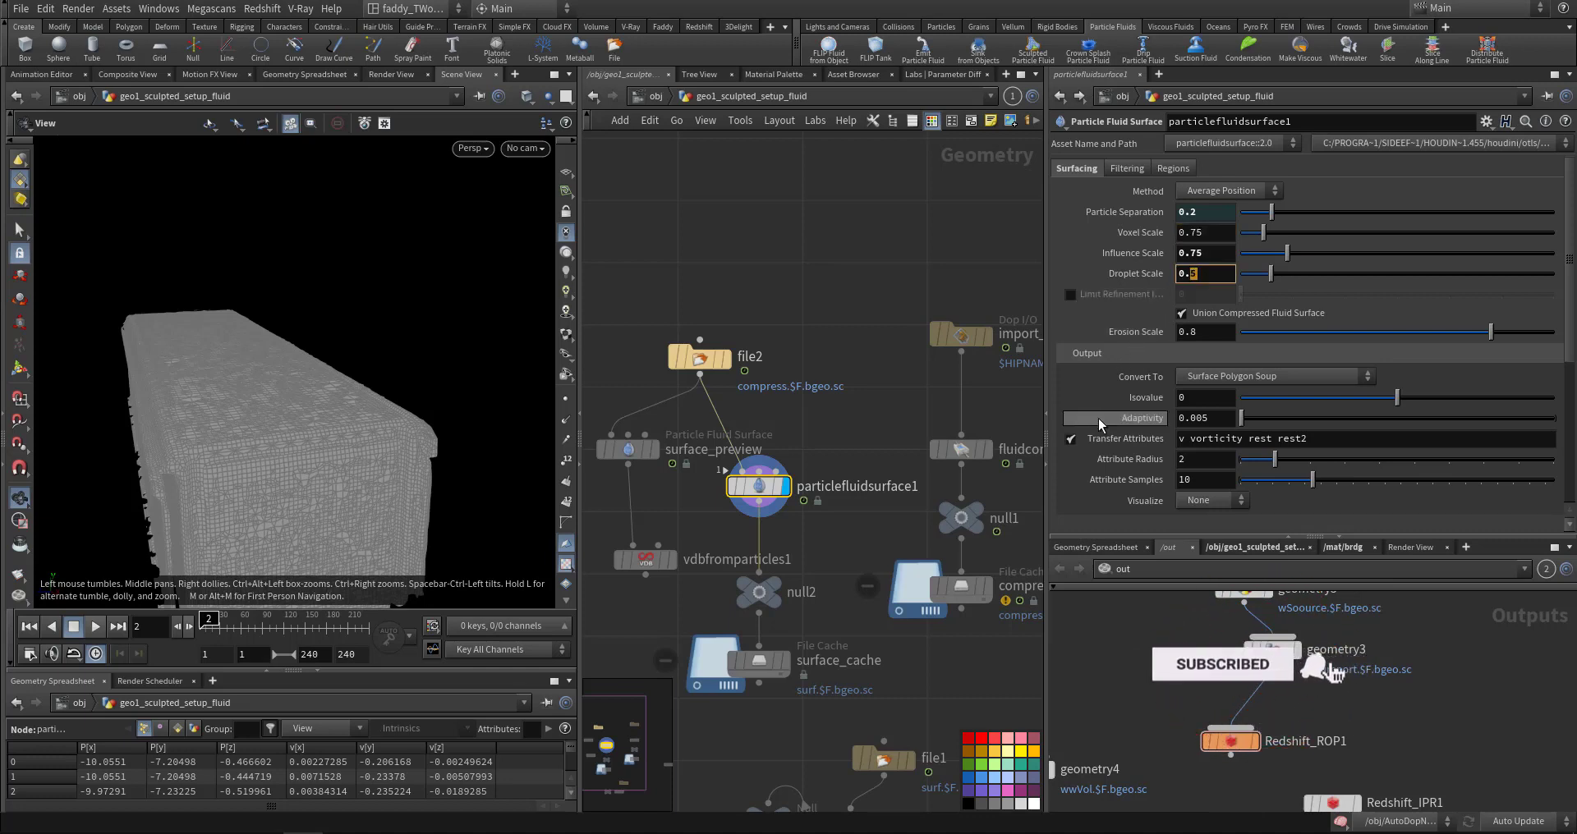
{"action": "left_click", "coordinate": [1129, 168]}
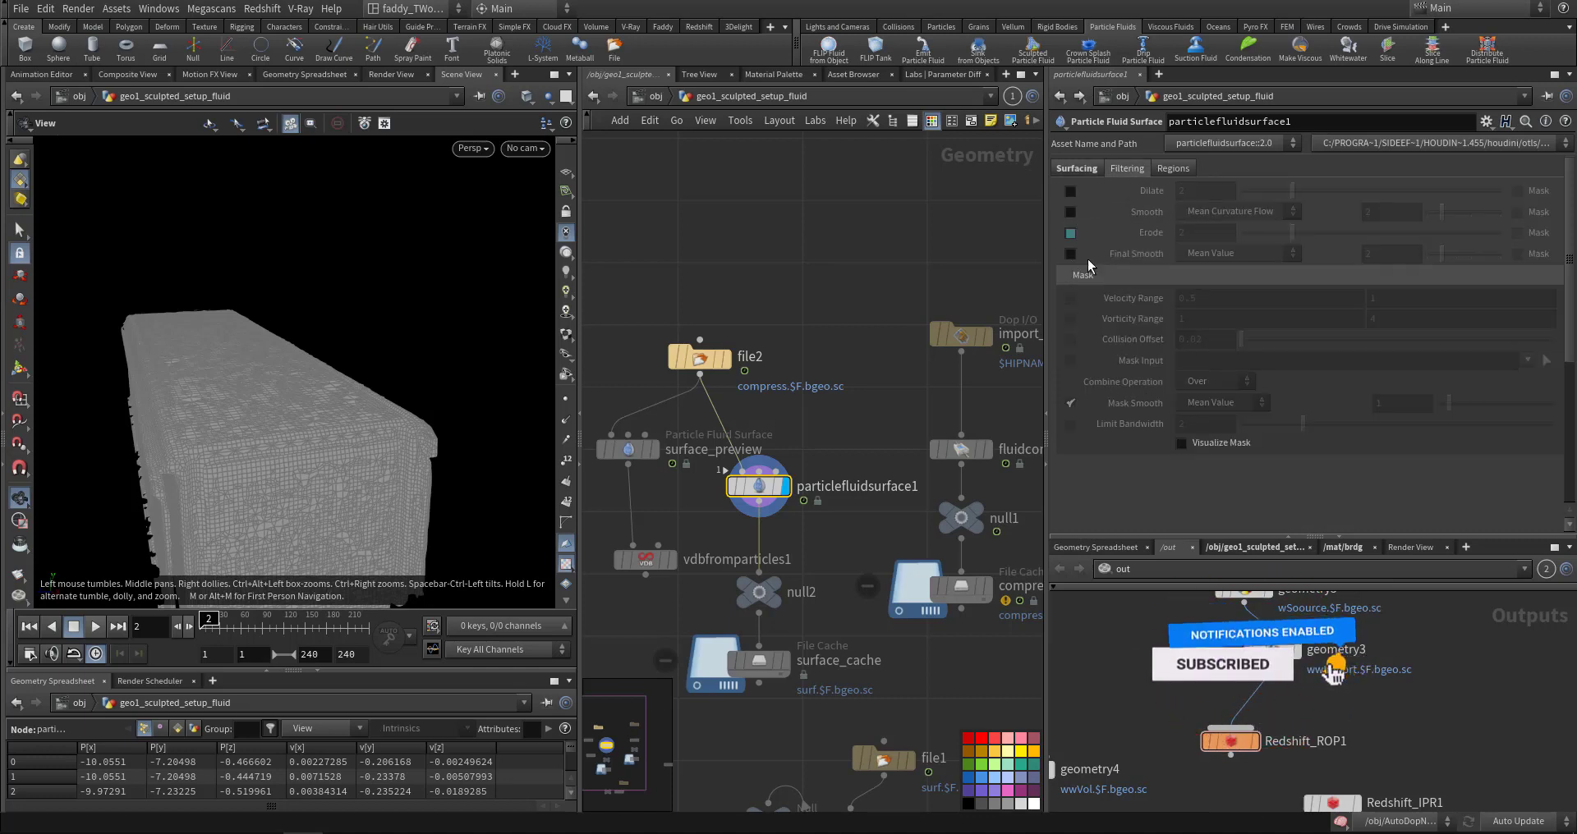
{"action": "left_click", "coordinate": [1172, 168]}
Step: Display surface_cache and inspect the cached fluid surface at frame 84
{"action": "middle_click_drag", "start_coordinate": [825, 419], "coordinate": [839, 270]}
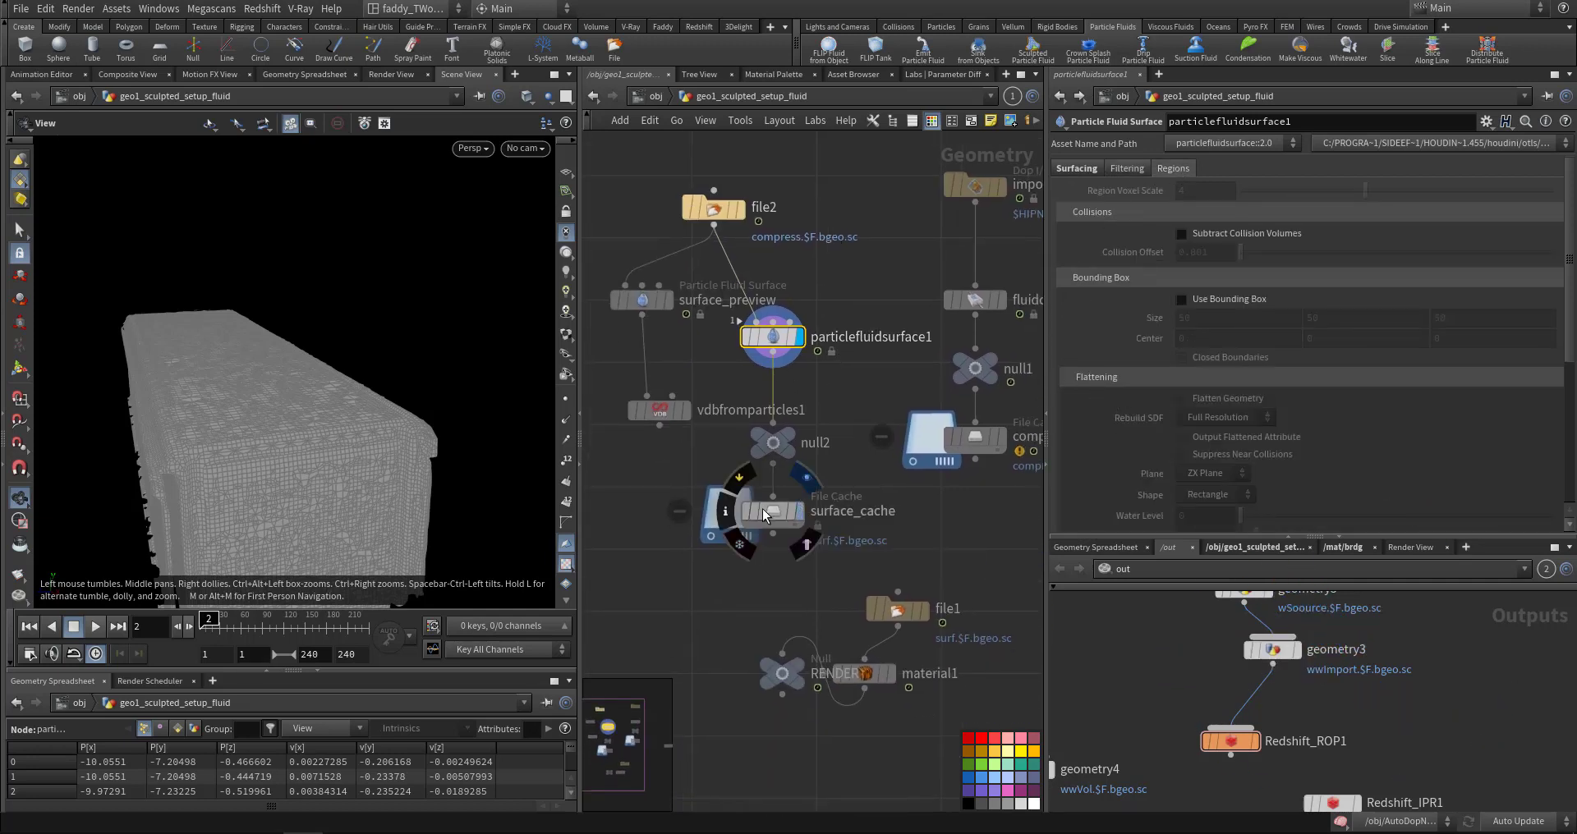
{"action": "key", "text": "r"}
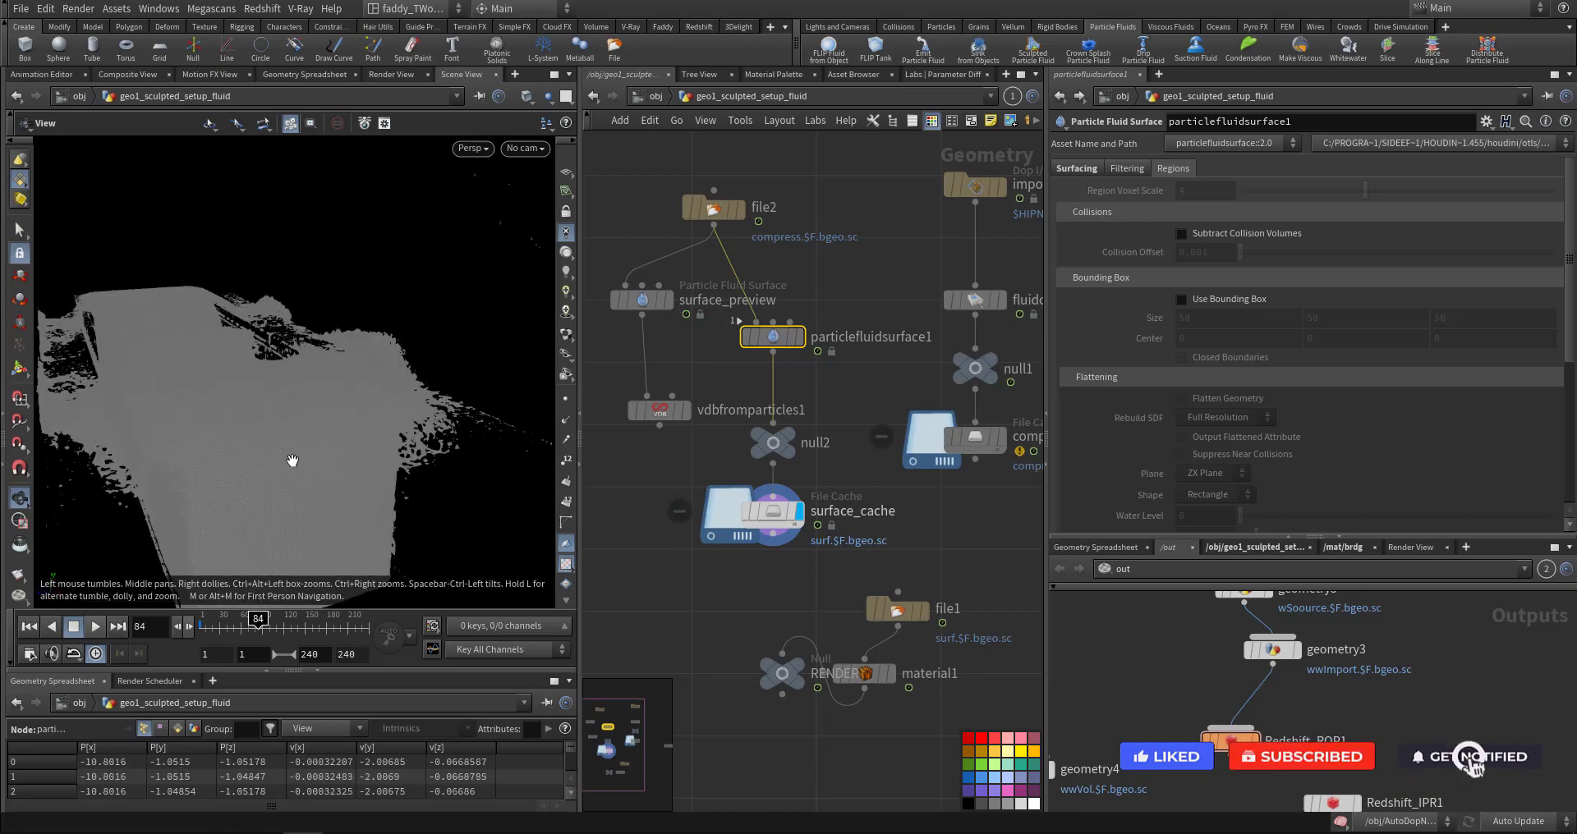
{"action": "left_click_drag", "start_coordinate": [292, 459], "coordinate": [481, 417]}
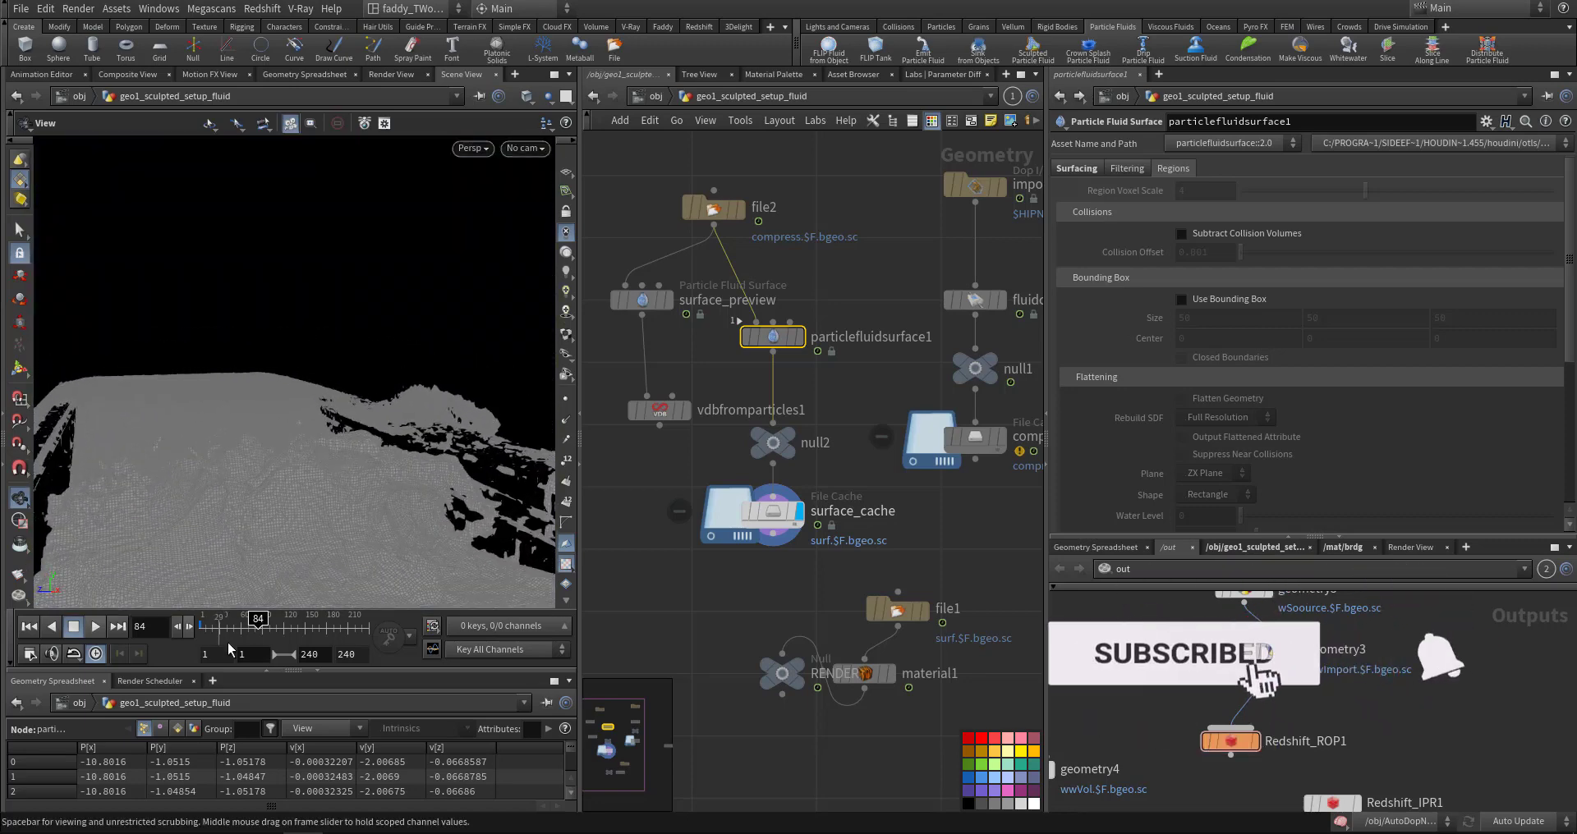
{"action": "middle_click_drag", "start_coordinate": [700, 631], "coordinate": [708, 602]}
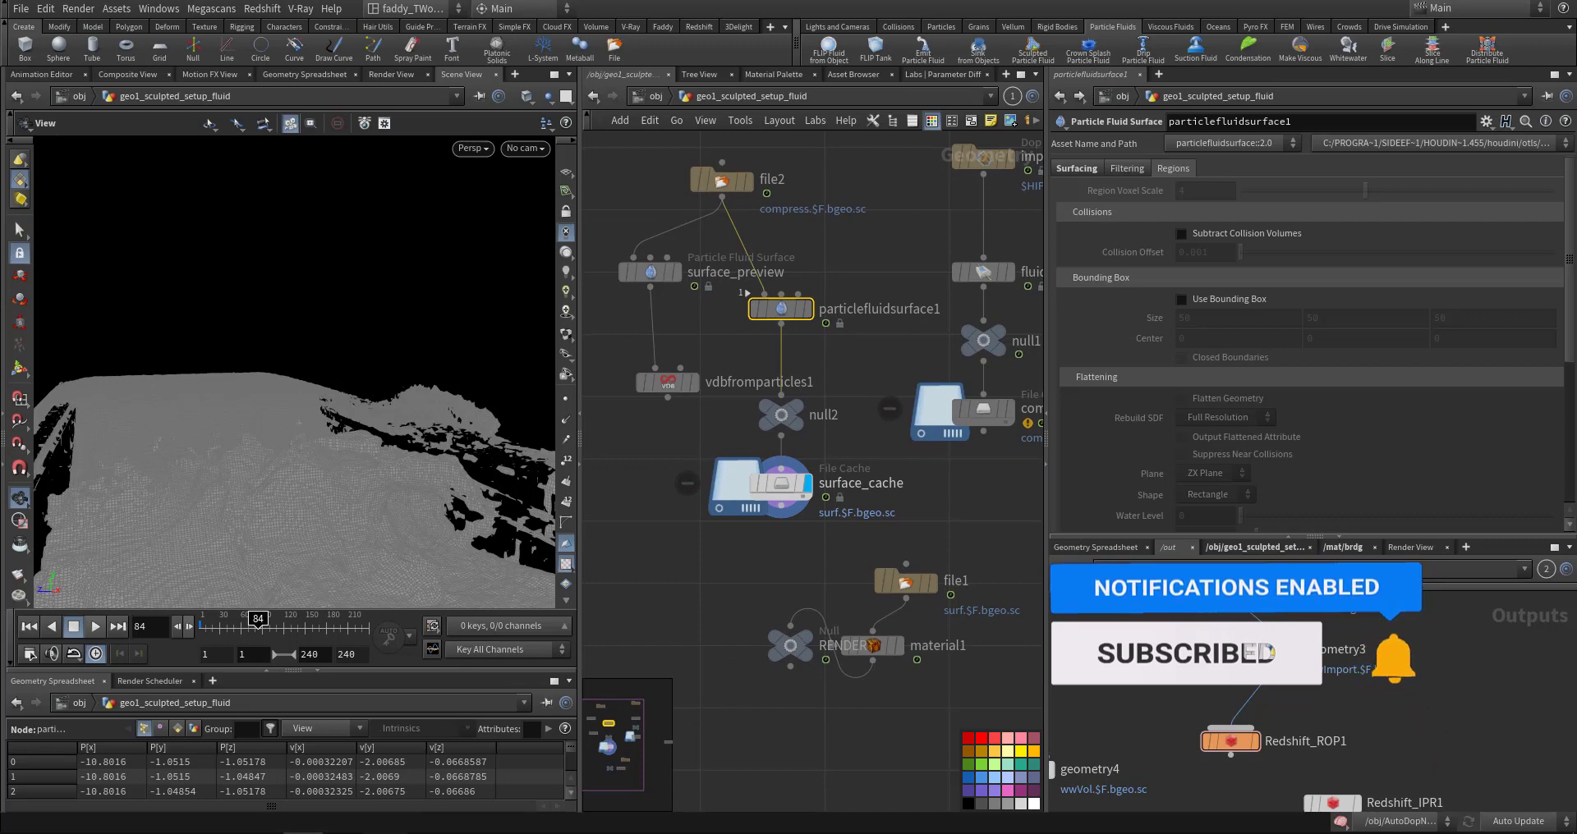
Step: Switch to the MPlay flipbooks and play the grey fluid surface preview
{"action": "left_click", "coordinate": [337, 791]}
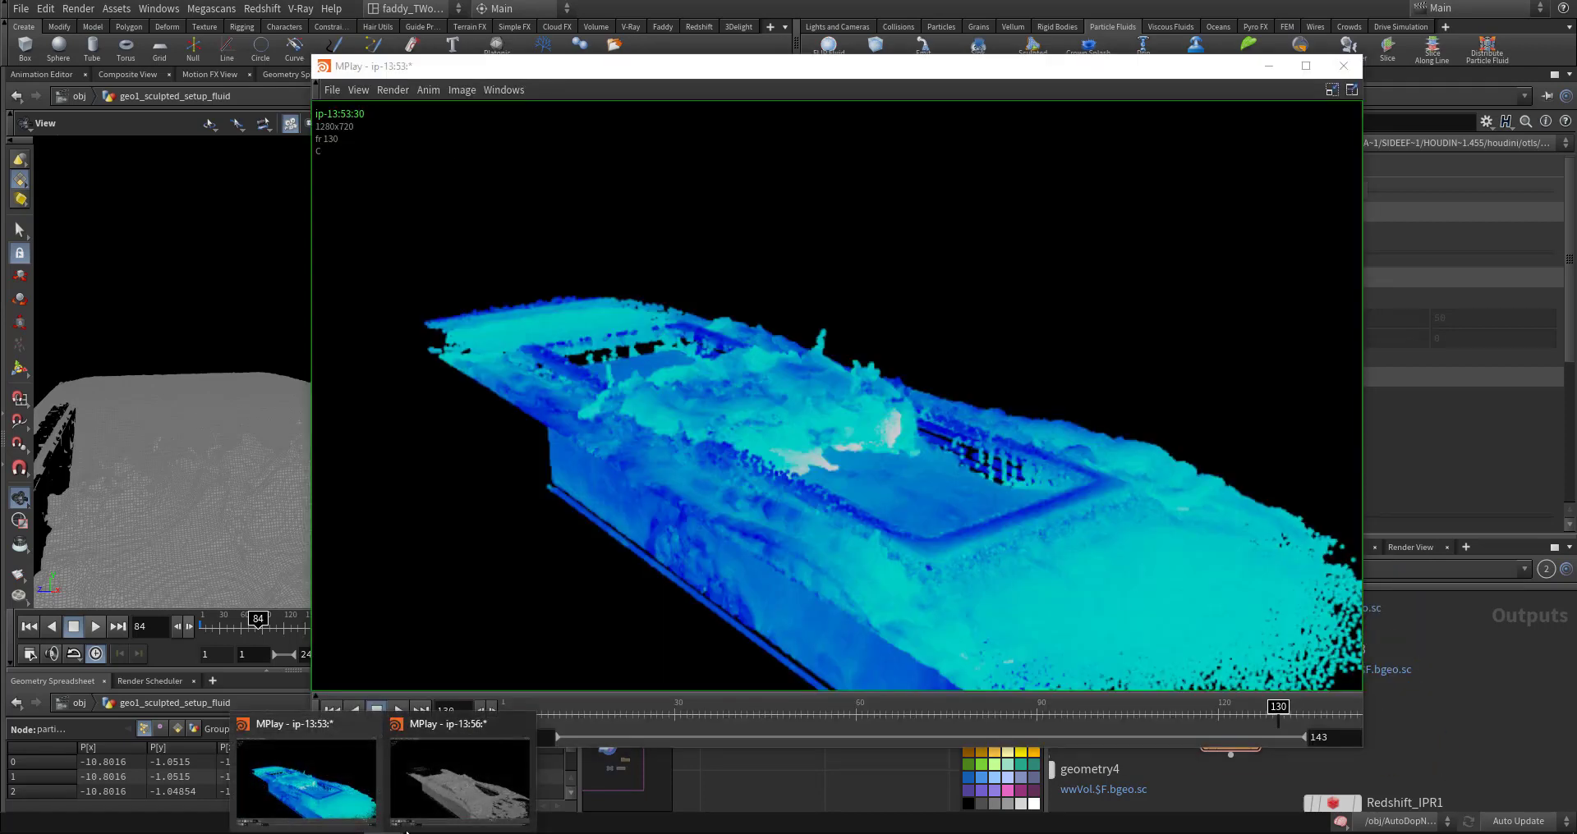
{"action": "left_click", "coordinate": [485, 776]}
{"action": "left_click", "coordinate": [195, 711]}
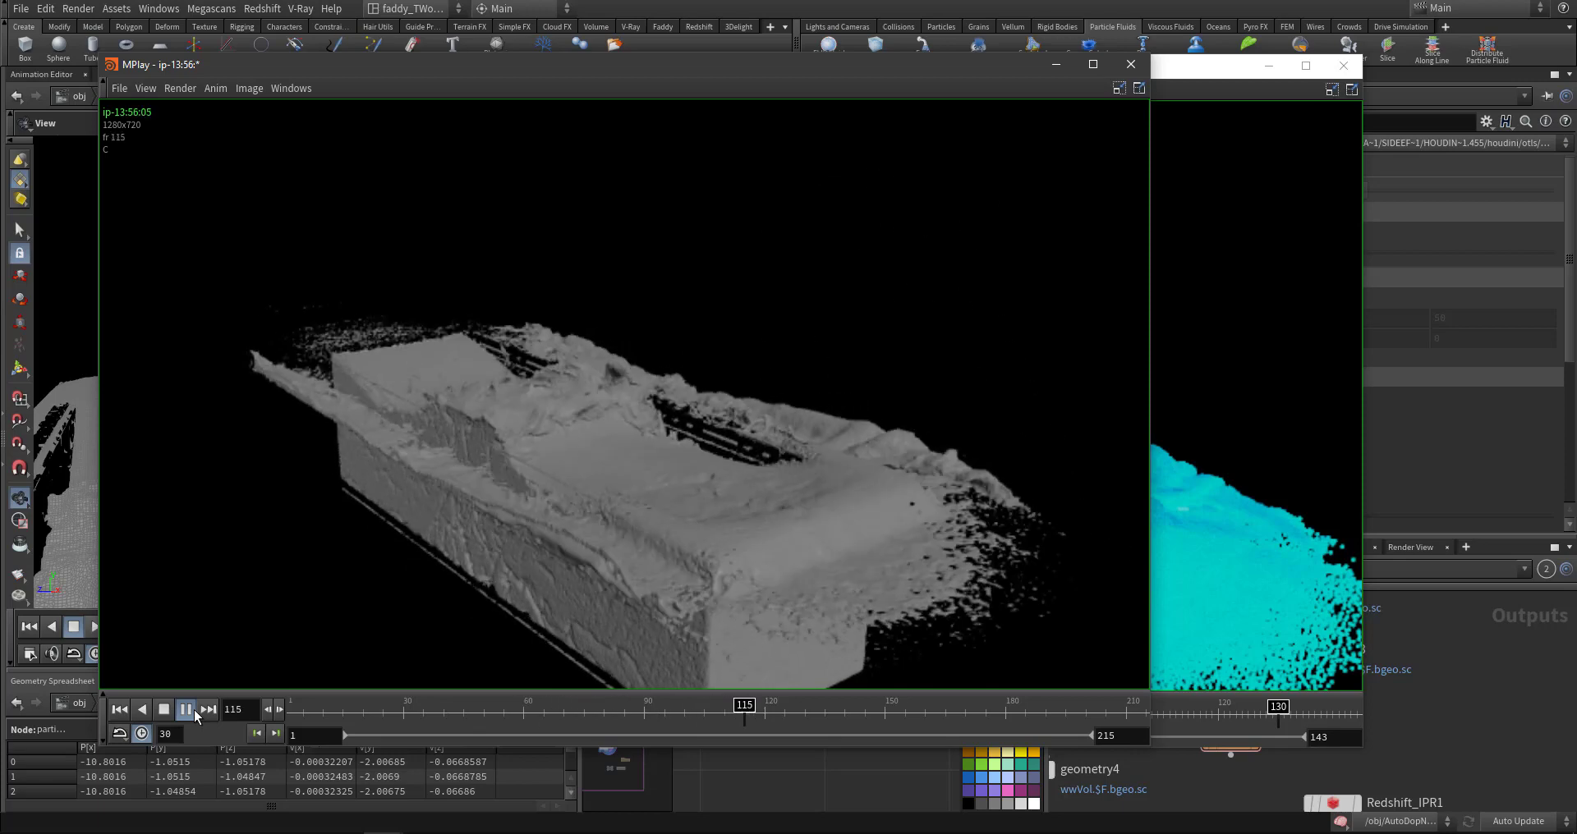
Step: Narrow the two MPlay windows and place the grey surface and blue particle flipbooks side by side
{"action": "left_click", "coordinate": [1159, 581]}
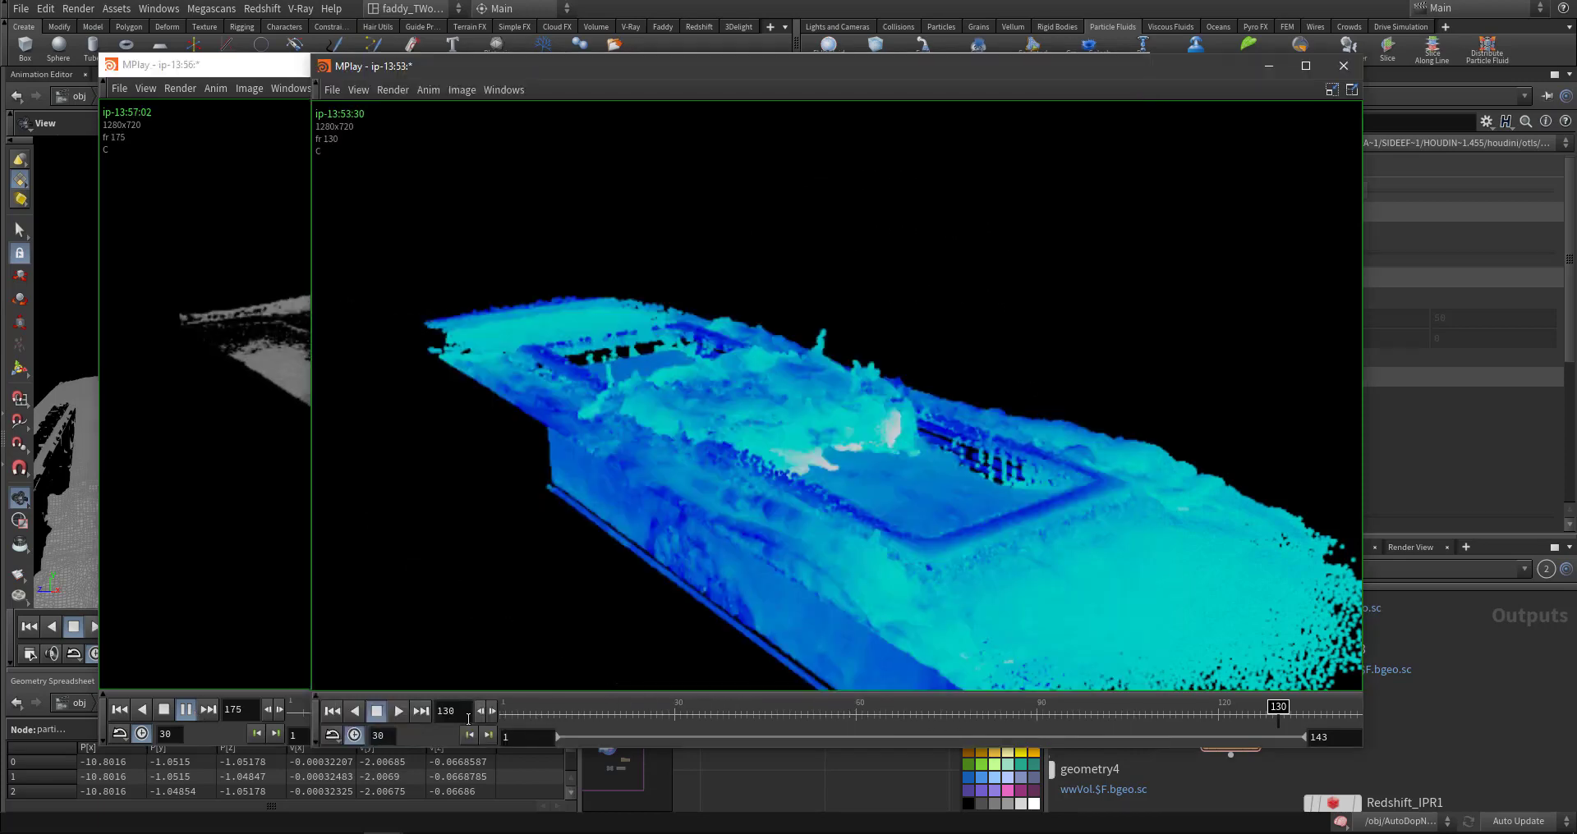
{"action": "left_click_drag", "start_coordinate": [313, 581], "coordinate": [625, 615]}
{"action": "left_click", "coordinate": [551, 519]}
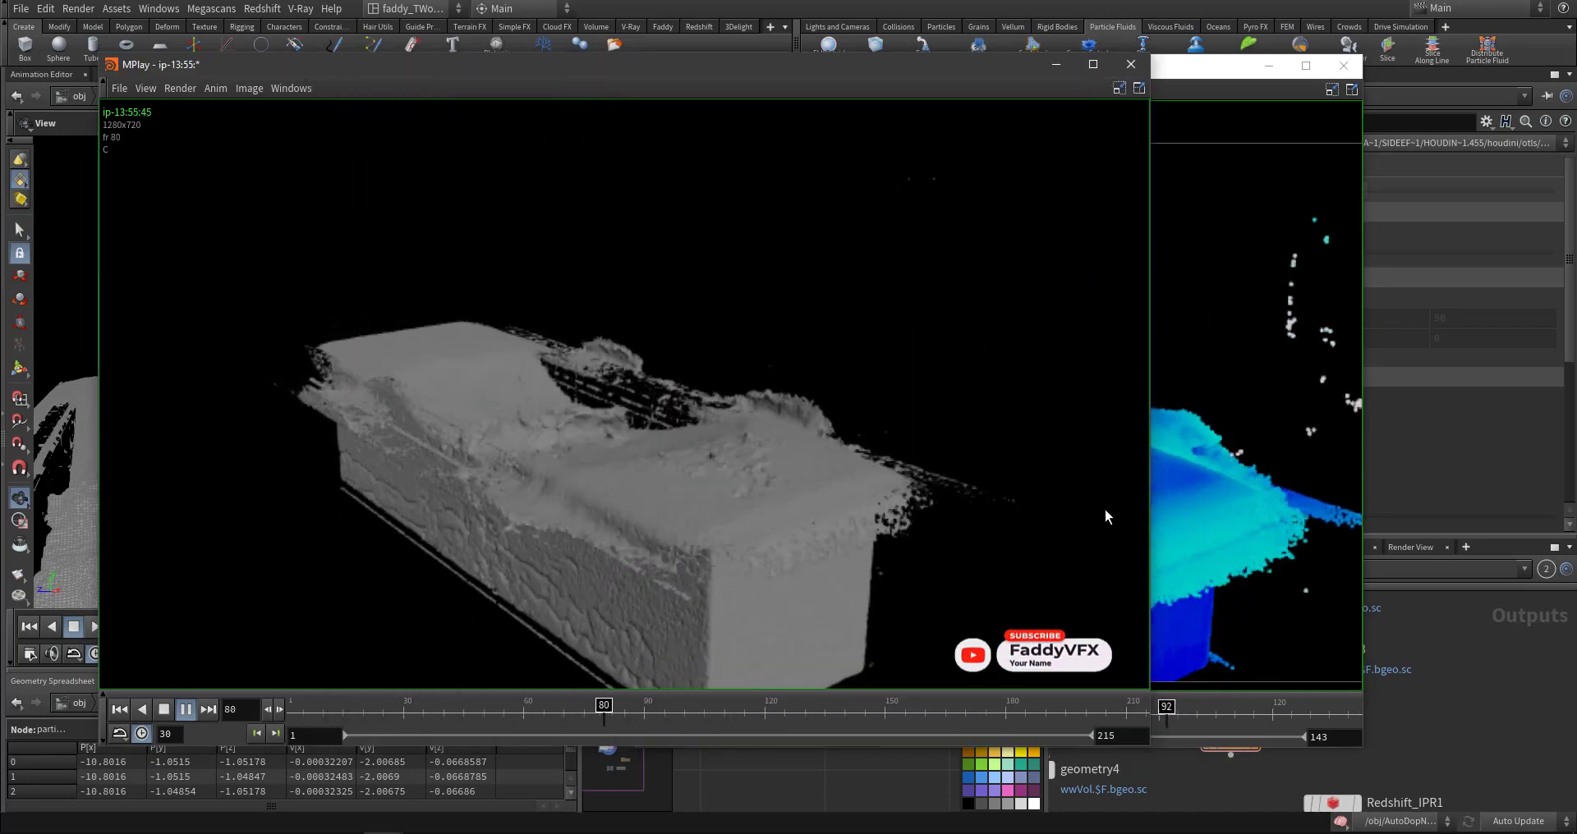
{"action": "left_click_drag", "start_coordinate": [1144, 501], "coordinate": [662, 490]}
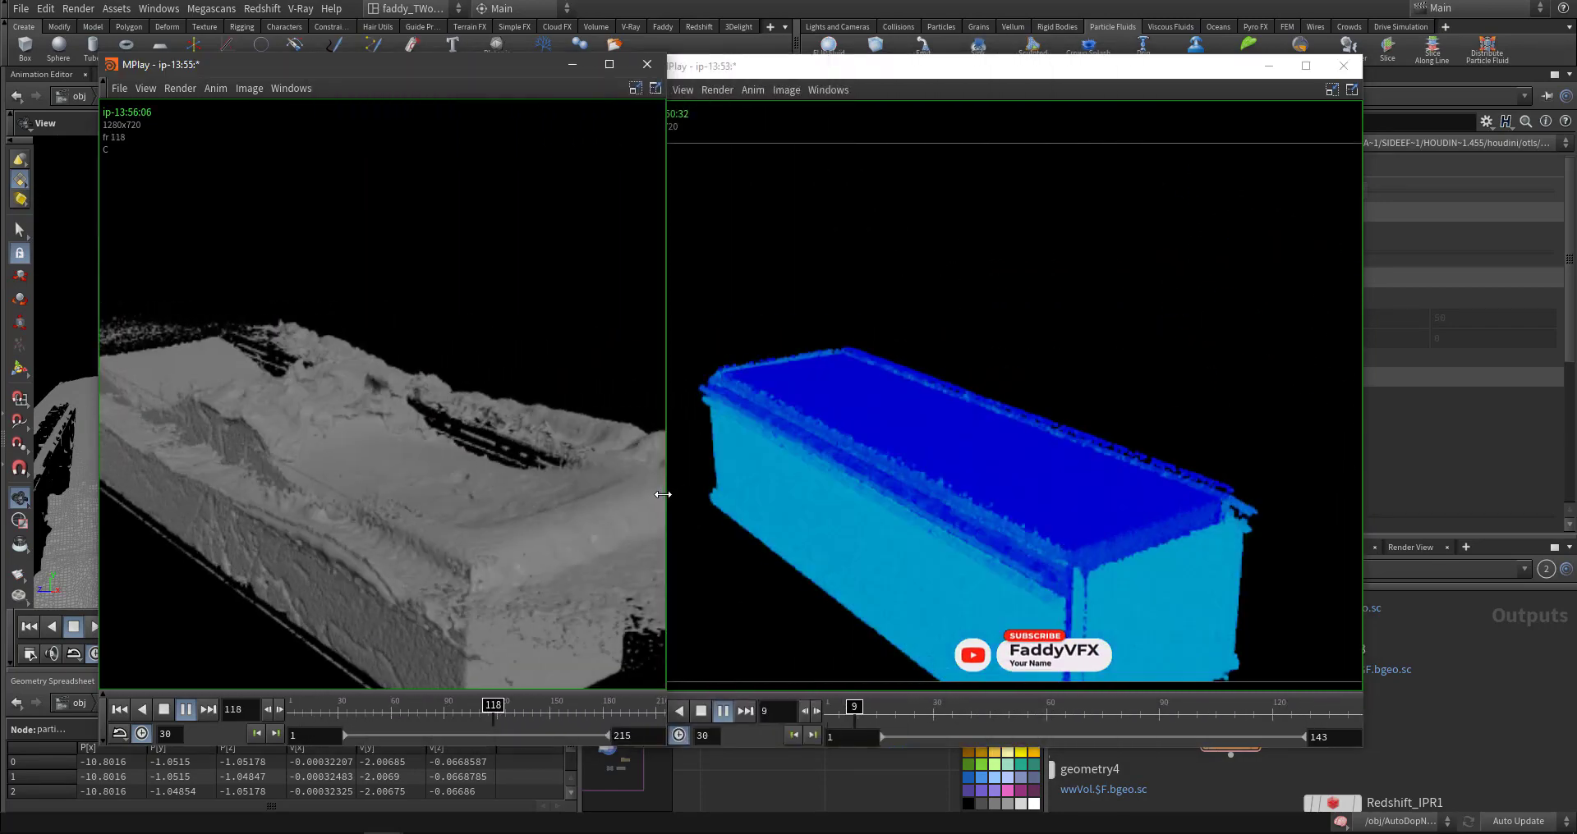
{"action": "left_click_drag", "start_coordinate": [973, 66], "coordinate": [1121, 53]}
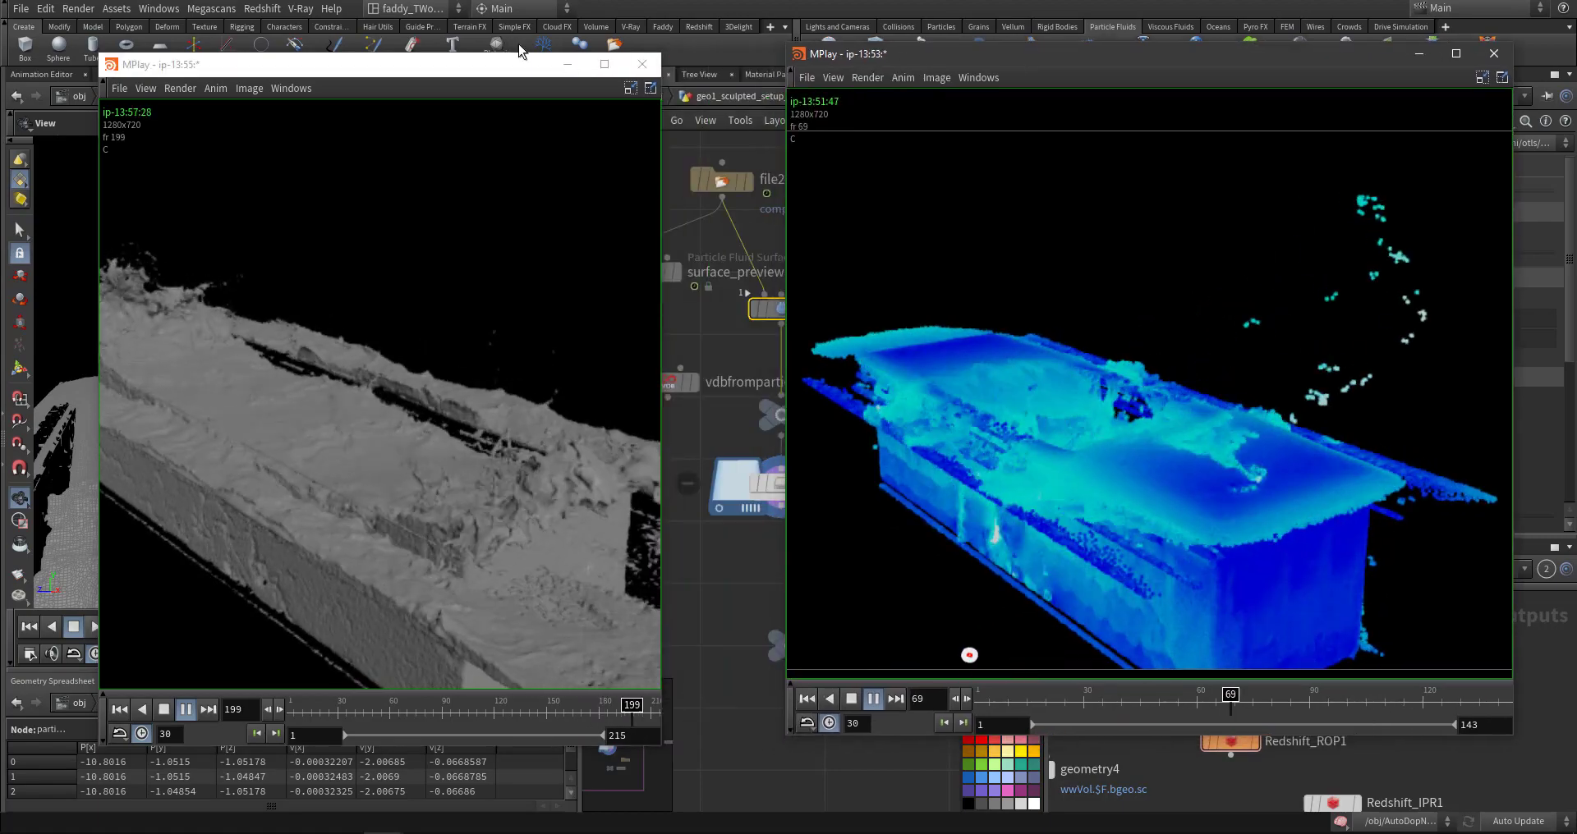
{"action": "left_click_drag", "start_coordinate": [456, 73], "coordinate": [373, 39]}
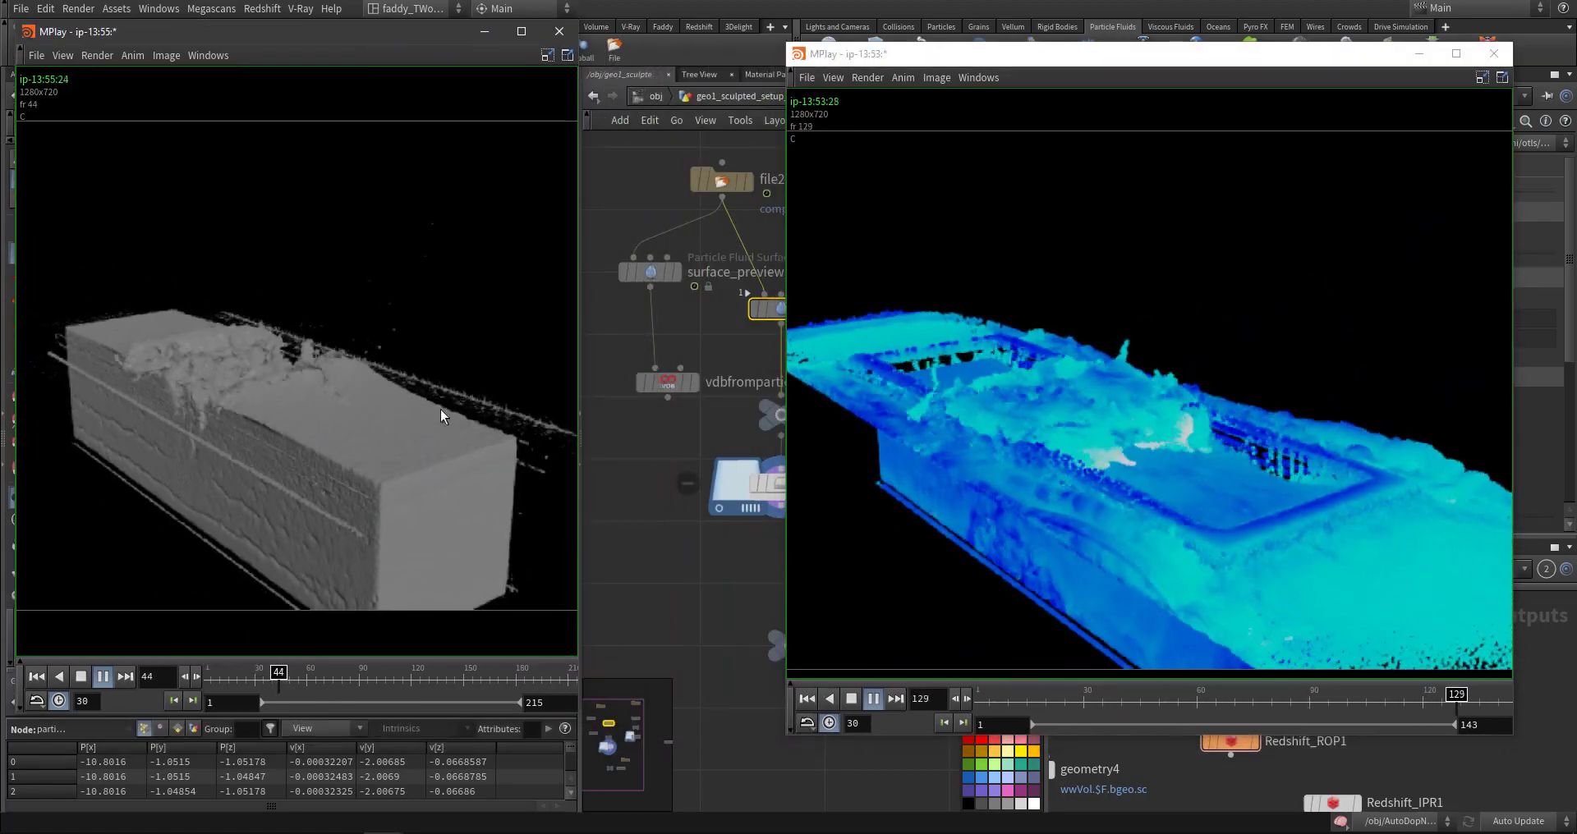
Step: Widen both MPlay windows and compare the playing surface and particle flipbooks
{"action": "left_click_drag", "start_coordinate": [581, 439], "coordinate": [776, 439]}
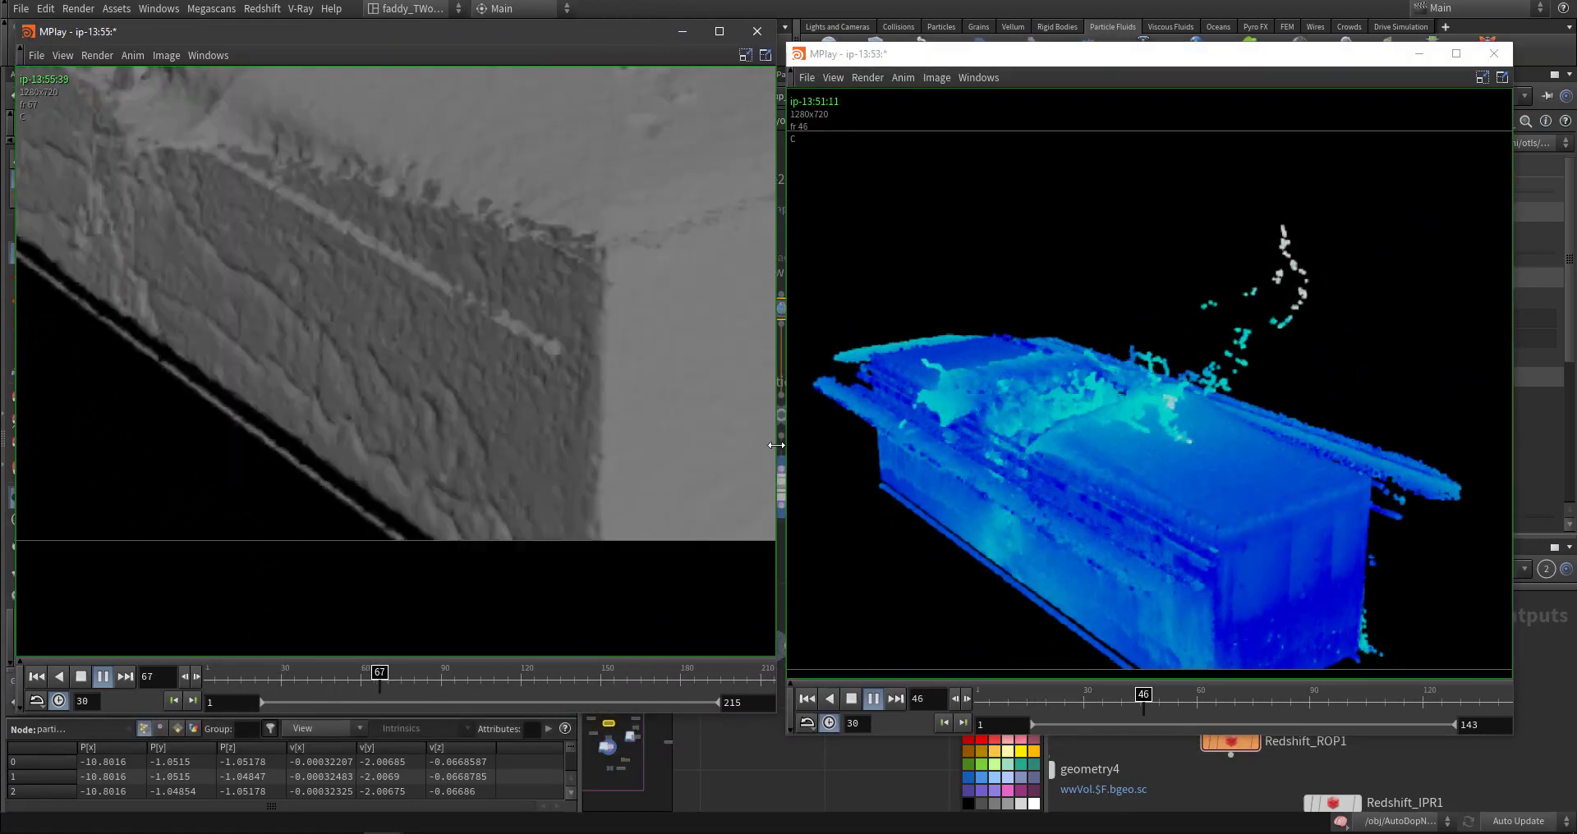
{"action": "left_click_drag", "start_coordinate": [1512, 453], "coordinate": [1571, 454]}
{"action": "left_click", "coordinate": [645, 451]}
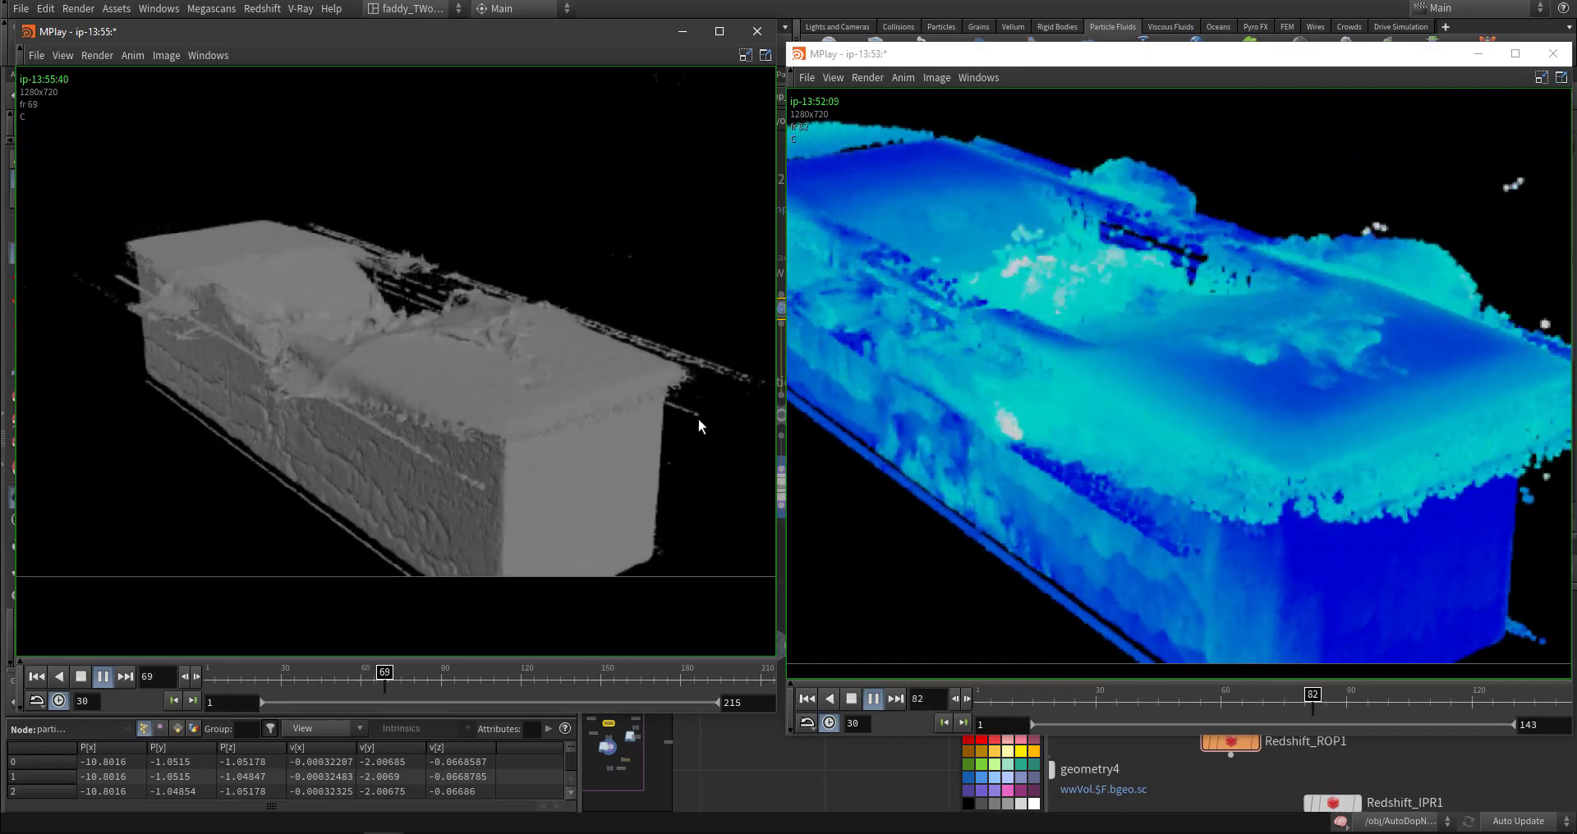
{"action": "left_click", "coordinate": [1018, 426]}
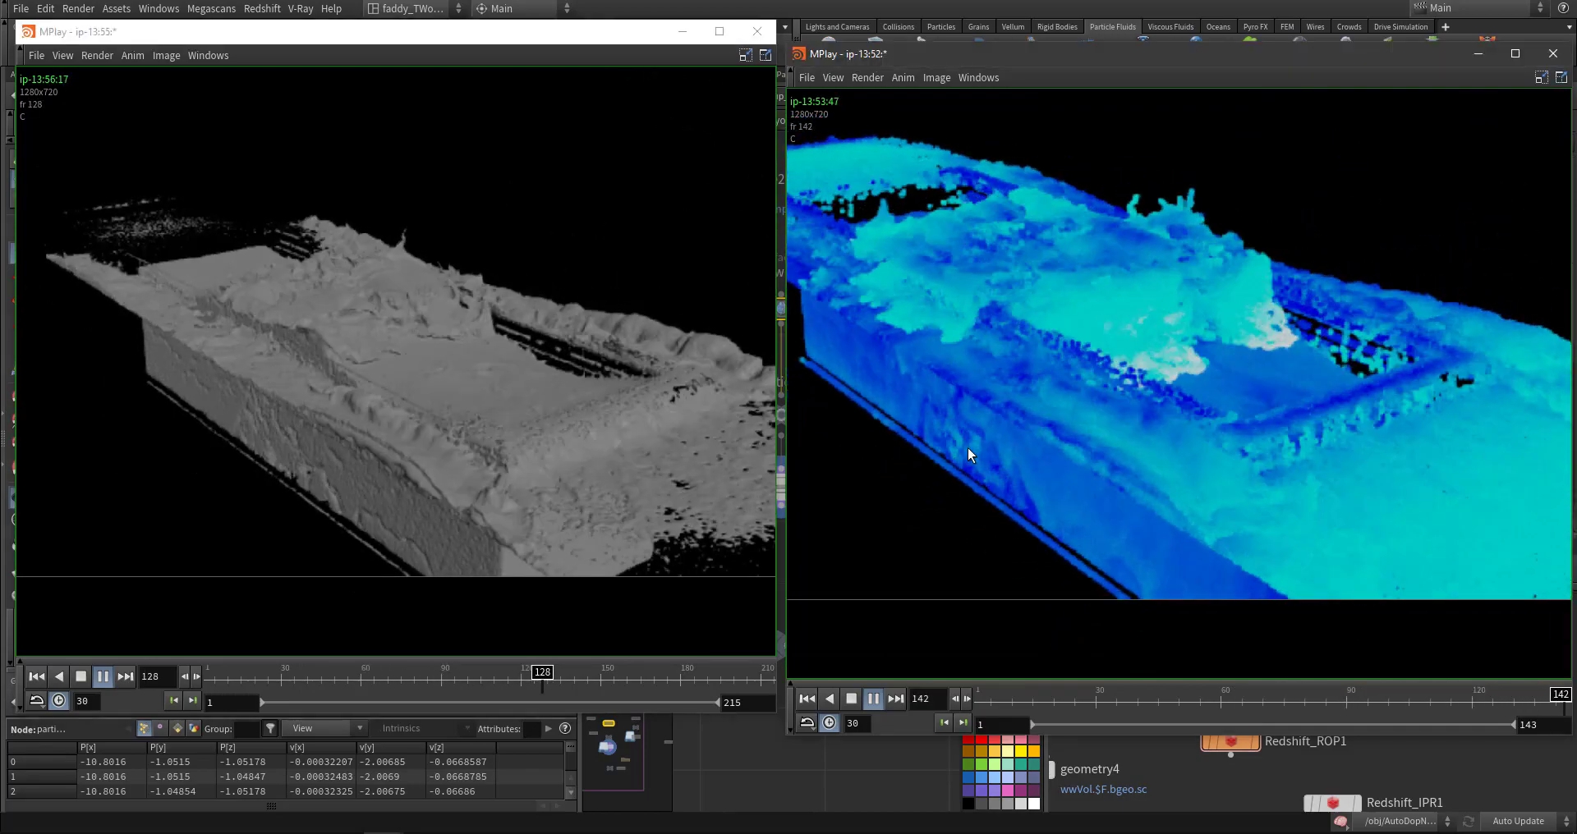